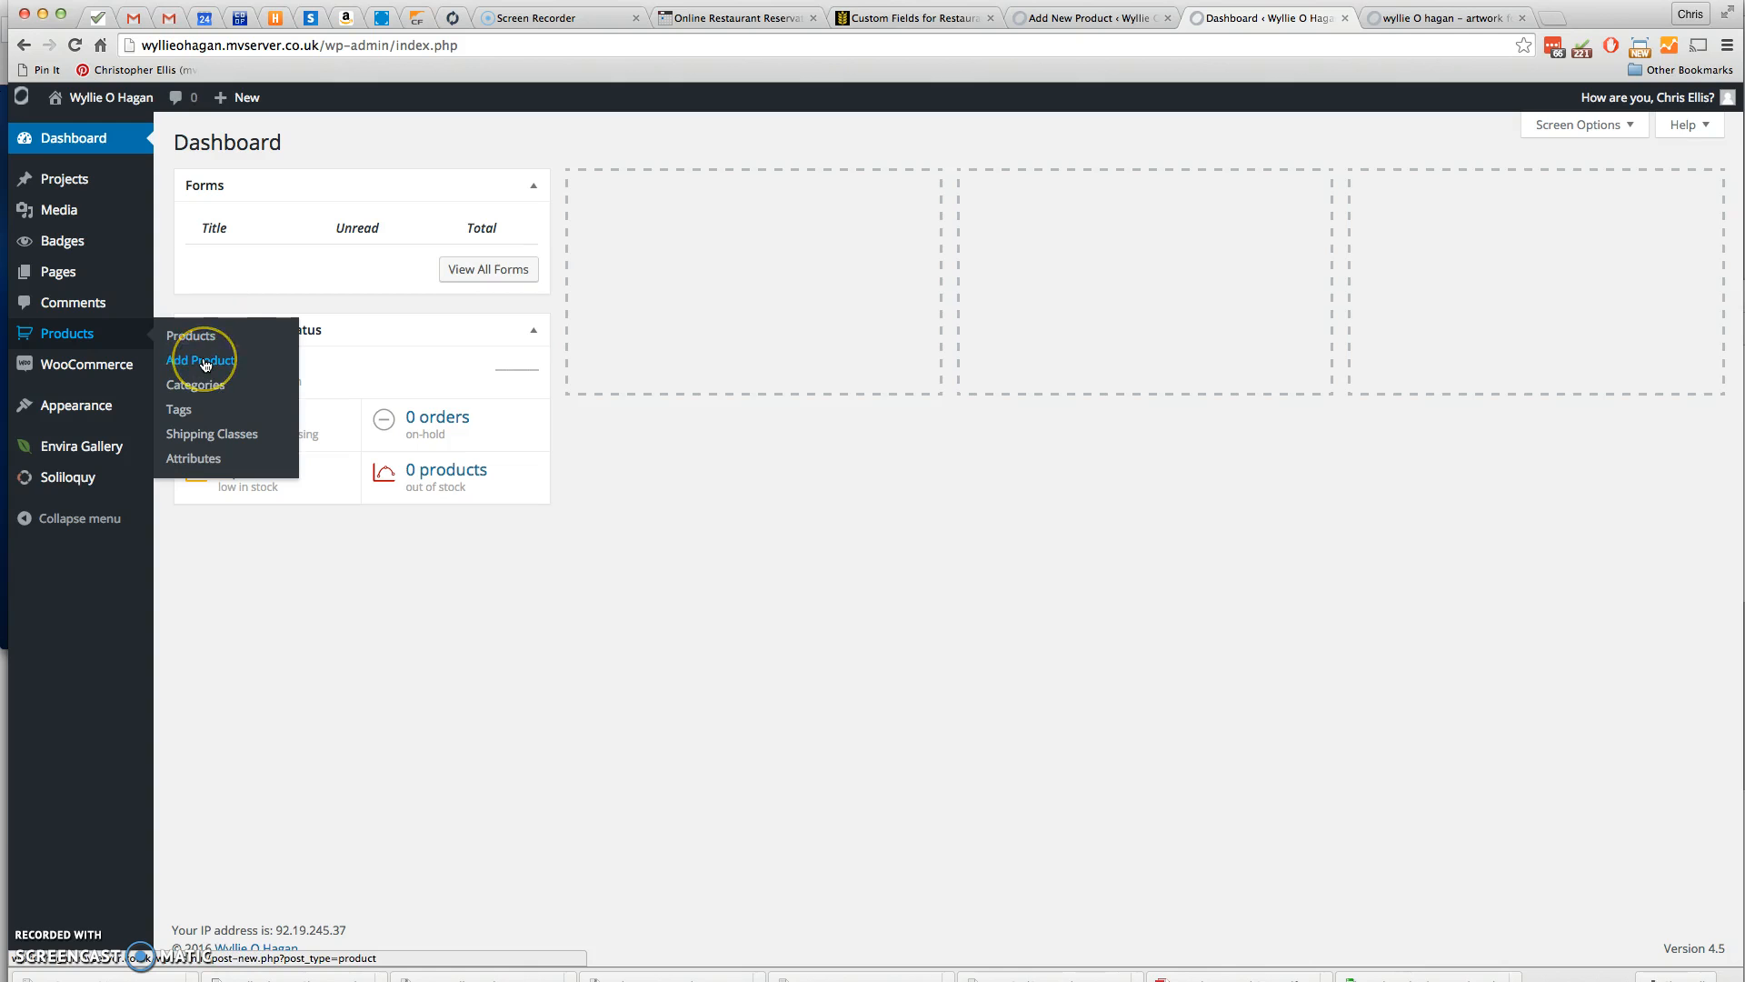
Start a new product and find the "A Vision of Rosalind for OCNA" listing on the existing artwork sale page
{"action": "left_click", "coordinate": [205, 361]}
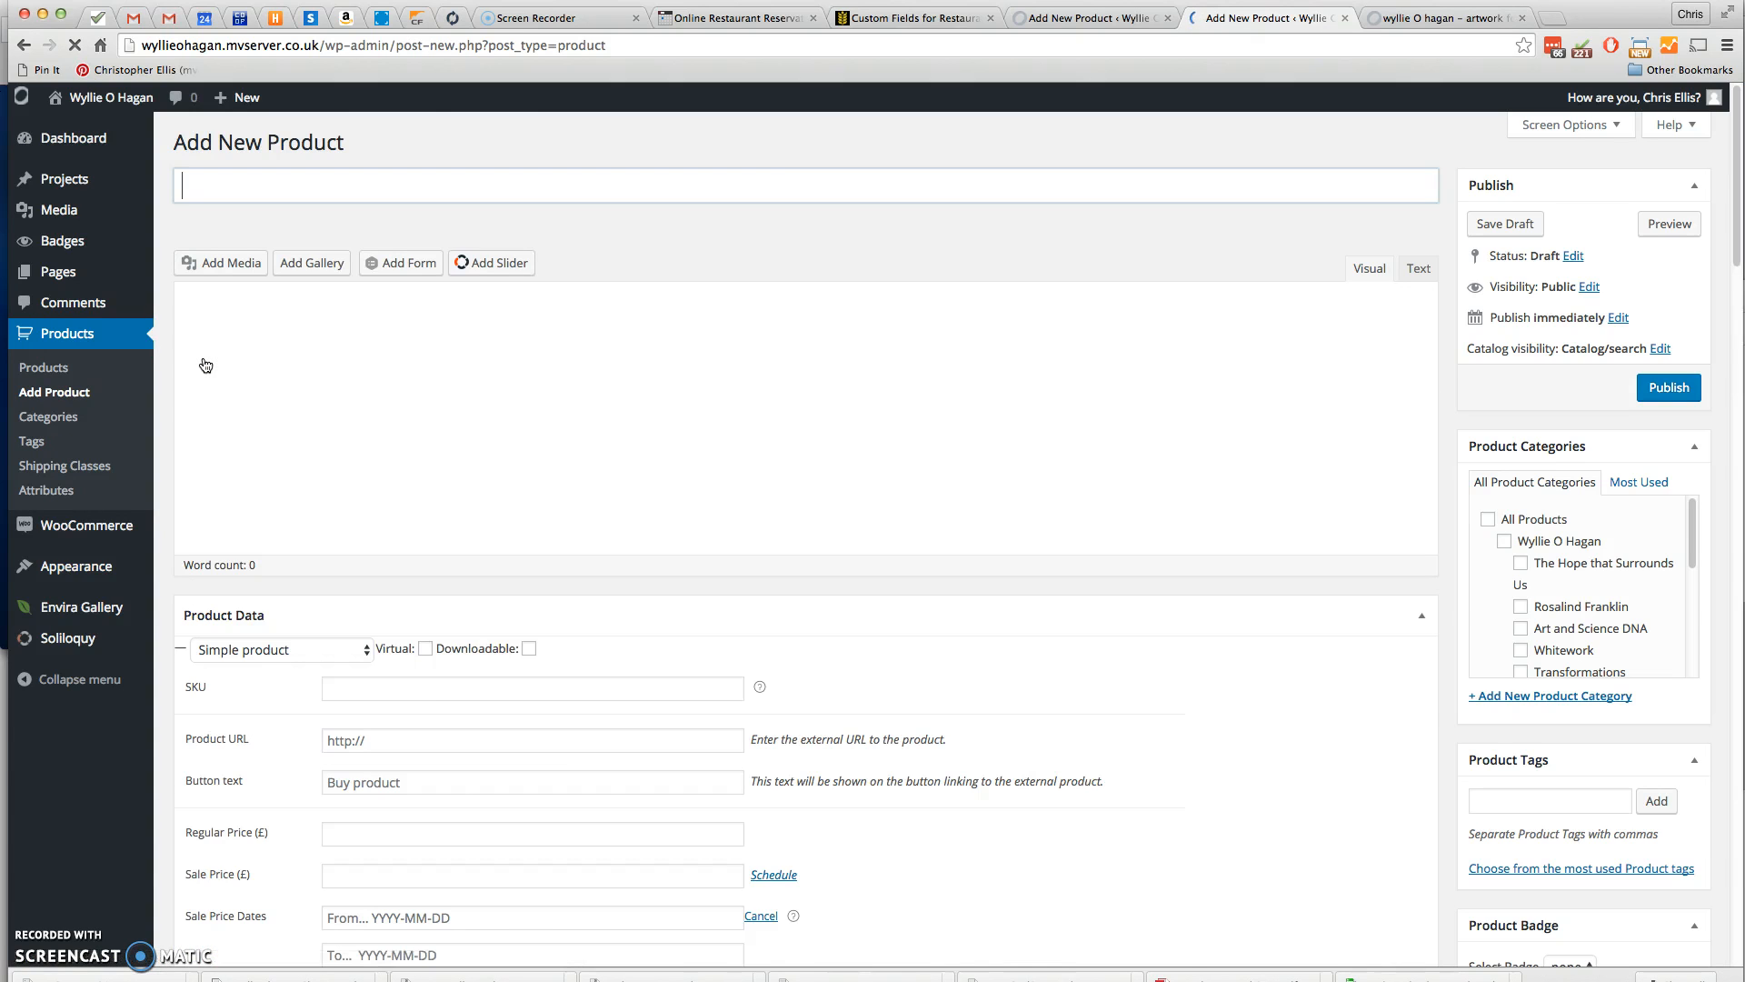
{"action": "left_click", "coordinate": [1444, 18]}
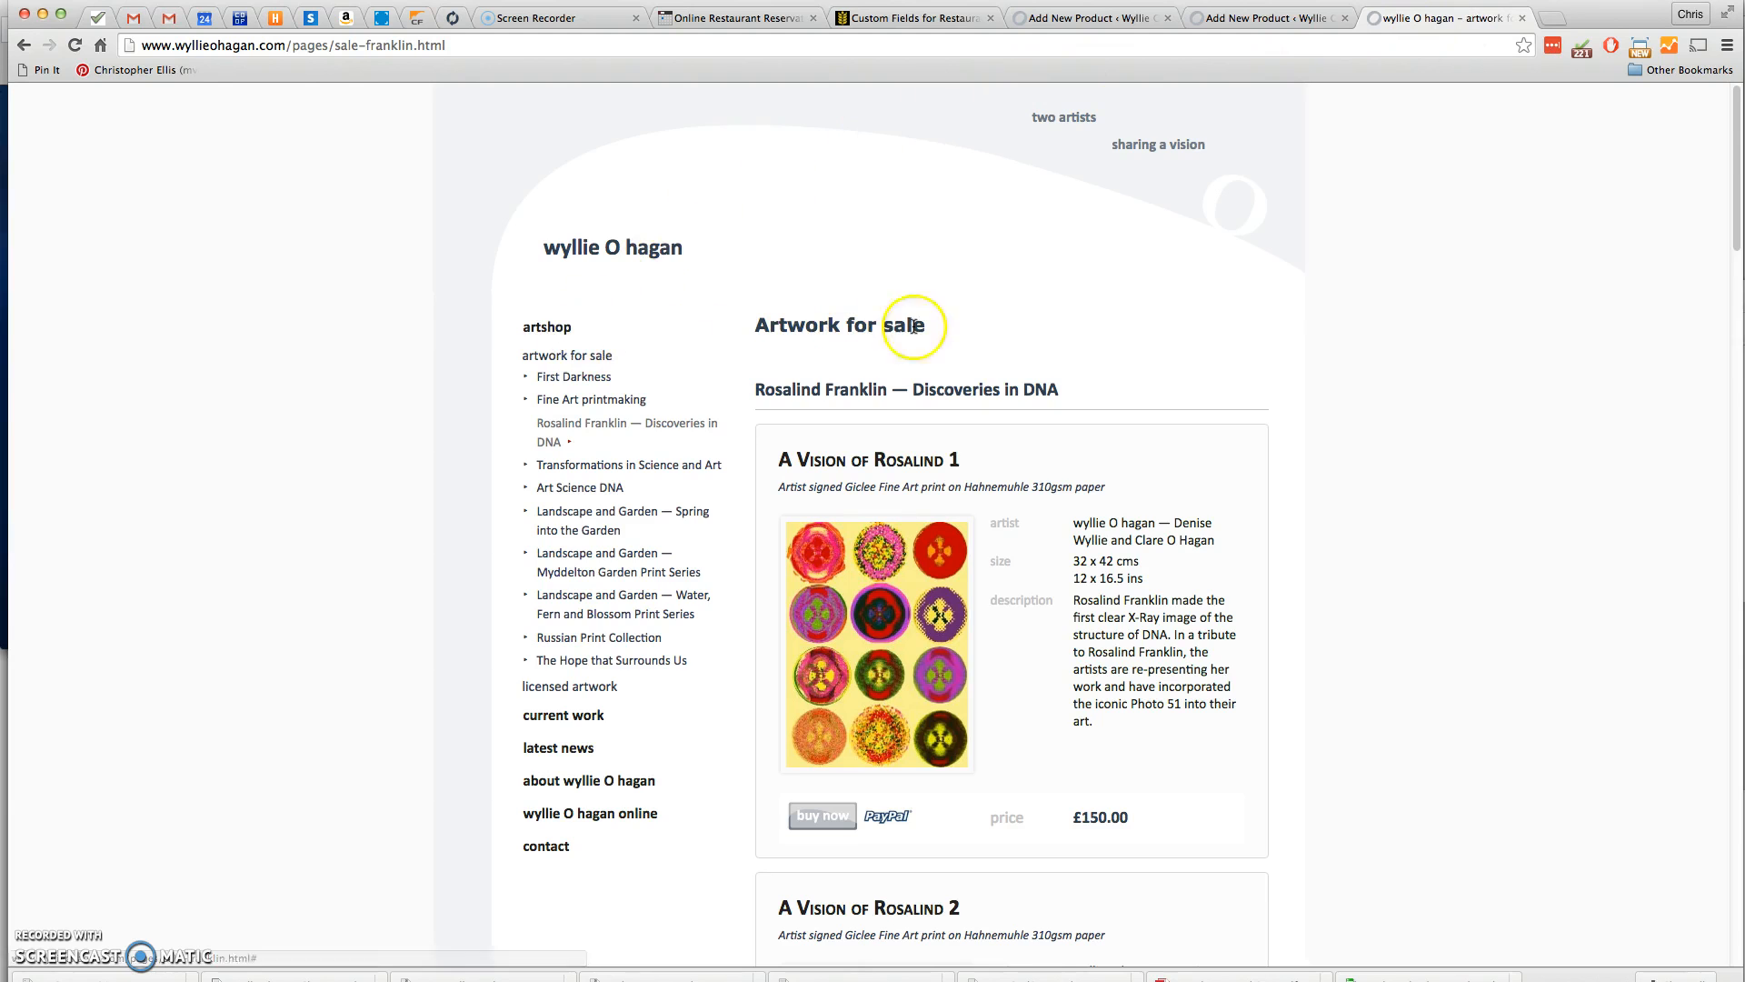
{"action": "scroll", "coordinate": [1378, 515], "scroll_direction": "down", "scroll_amount": 8}
{"action": "scroll", "coordinate": [1376, 515], "scroll_direction": "down", "scroll_amount": 12}
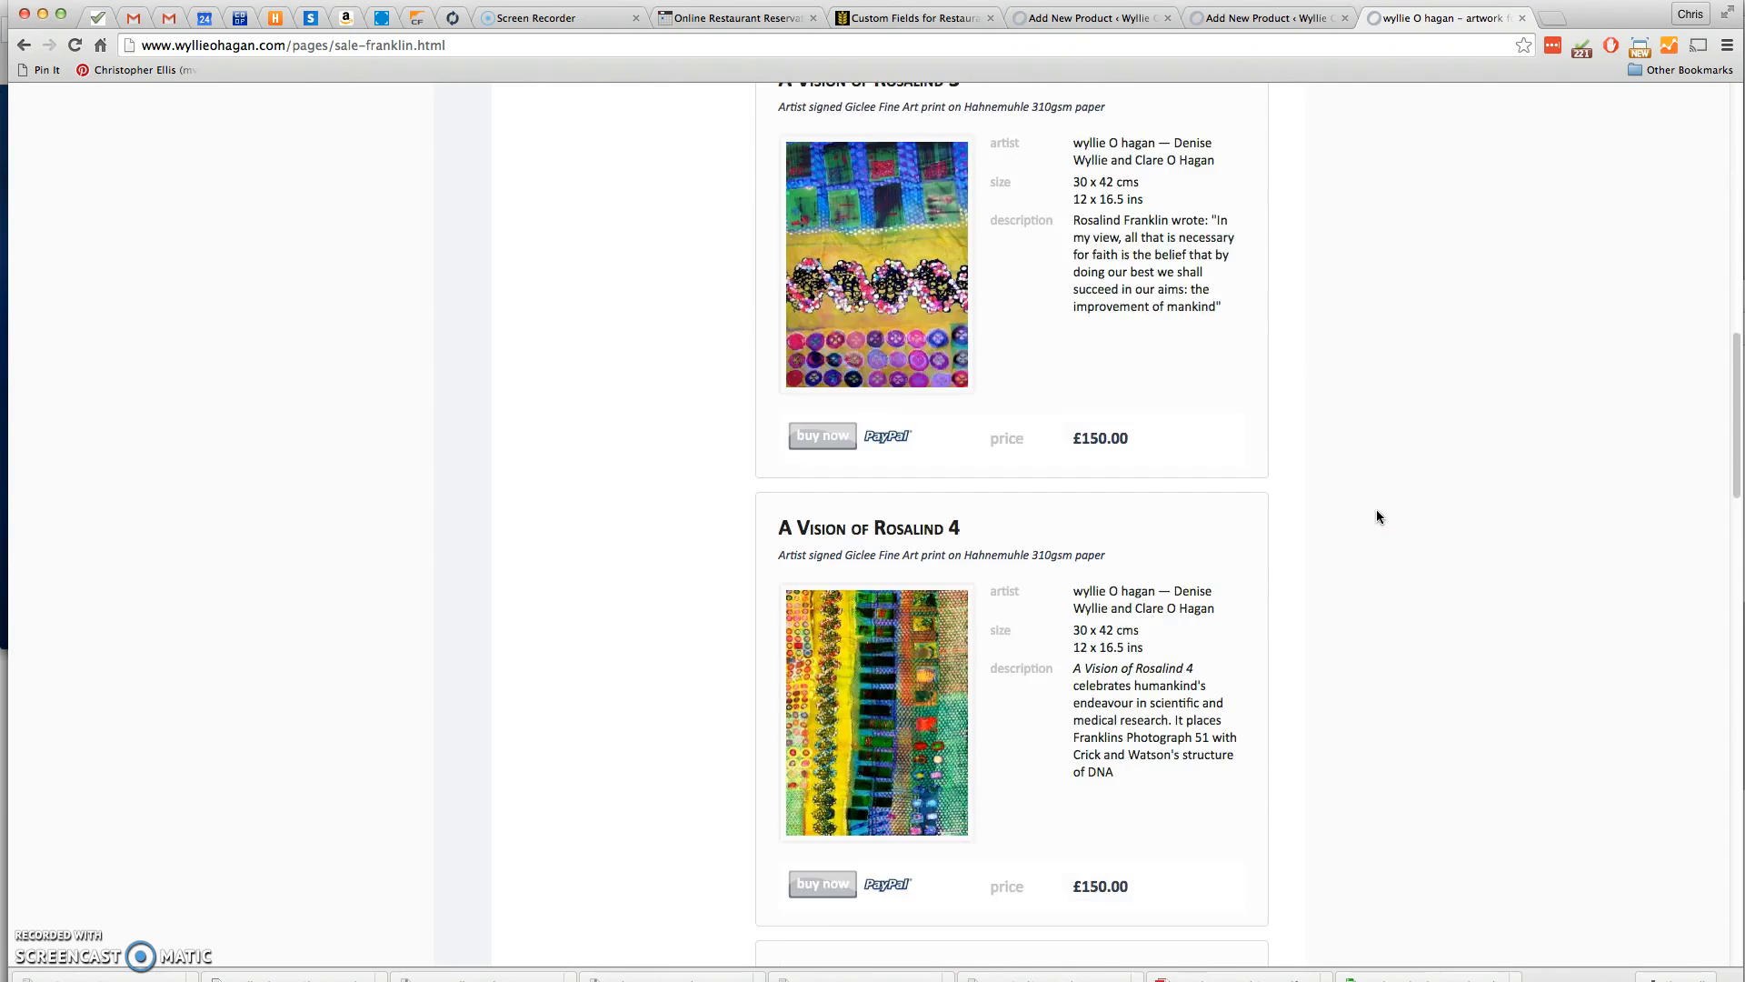
{"action": "left_click", "coordinate": [1092, 524]}
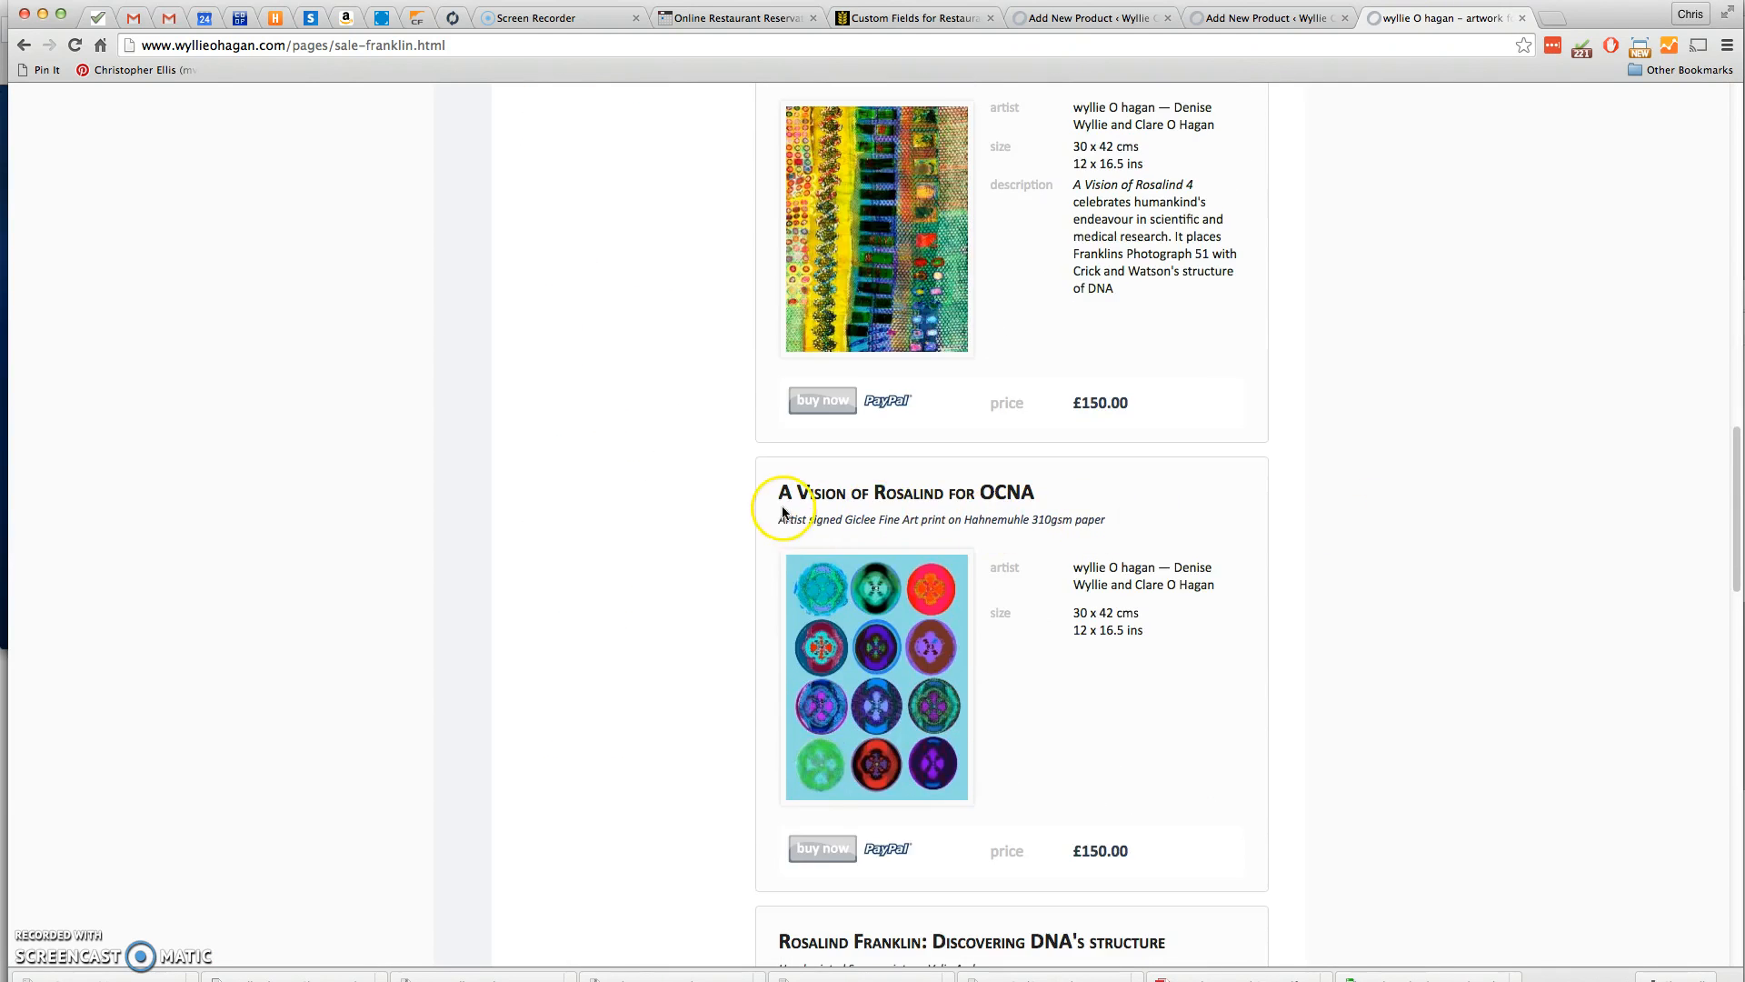
Copy the title "A Vision of Rosalind for OCNA" from the listing into the new product's name
{"action": "left_click_drag", "start_coordinate": [783, 493], "coordinate": [1054, 489]}
{"action": "right_click", "coordinate": [956, 493]}
{"action": "left_click", "coordinate": [998, 523]}
{"action": "left_click", "coordinate": [1286, 21]}
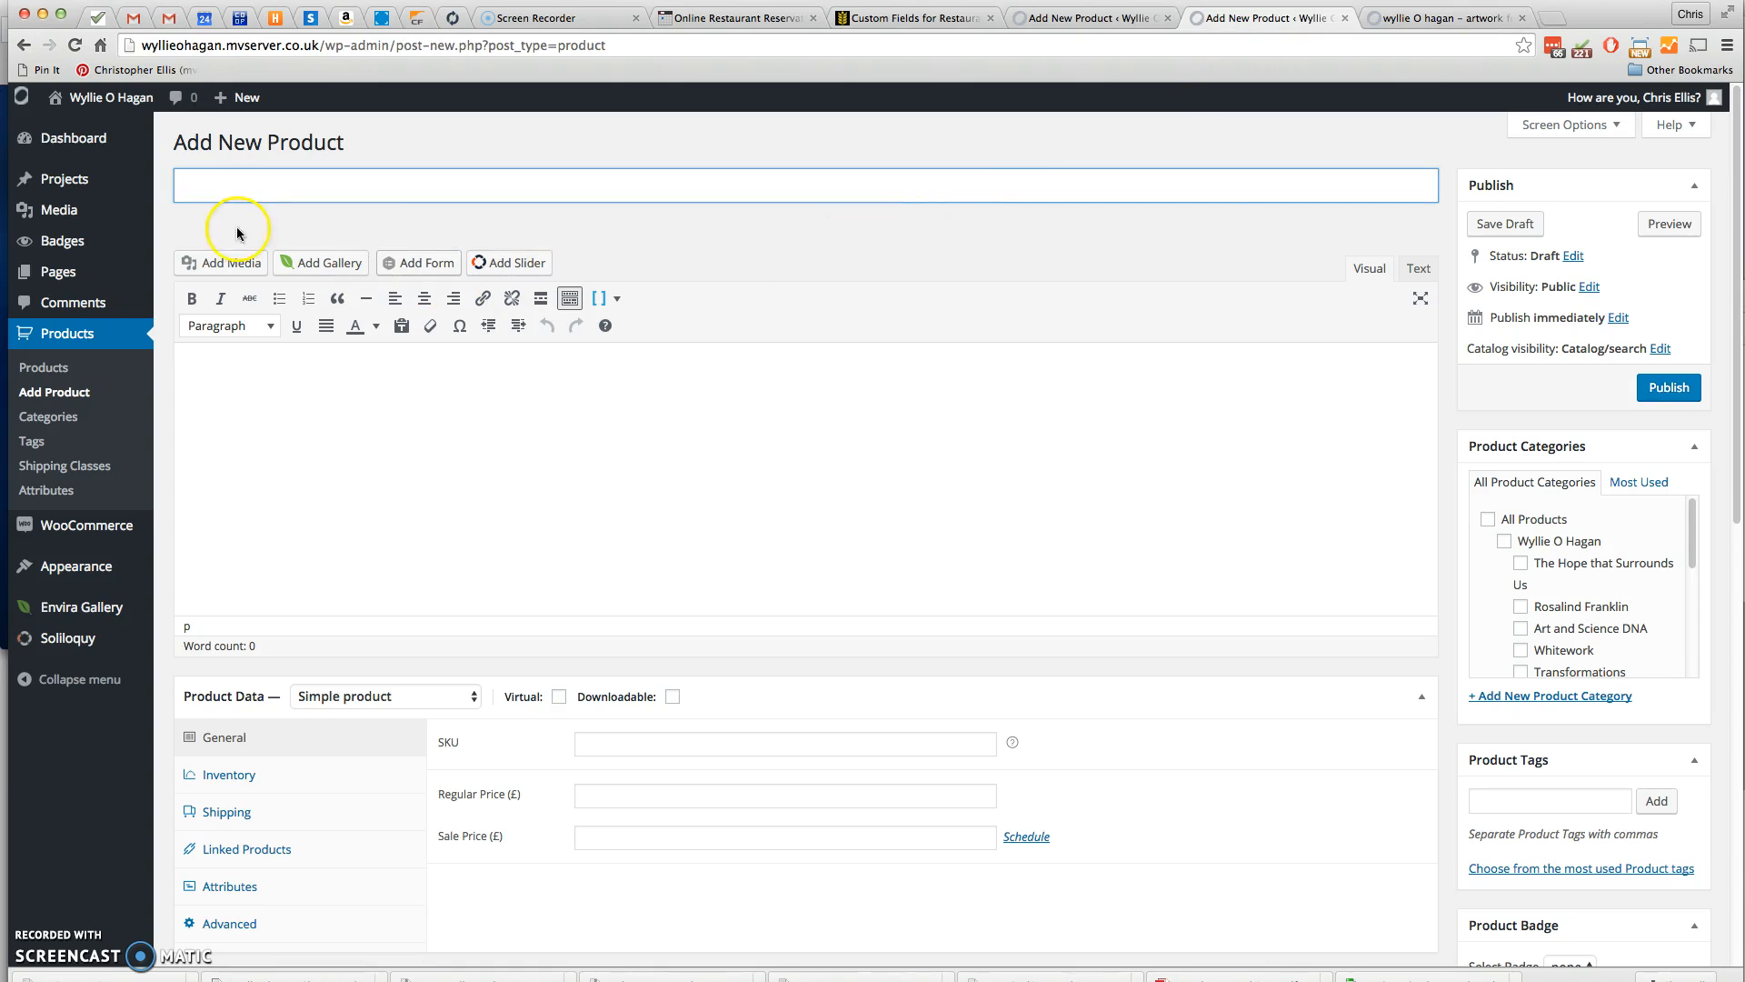
{"action": "right_click", "coordinate": [228, 179]}
{"action": "left_click", "coordinate": [262, 267]}
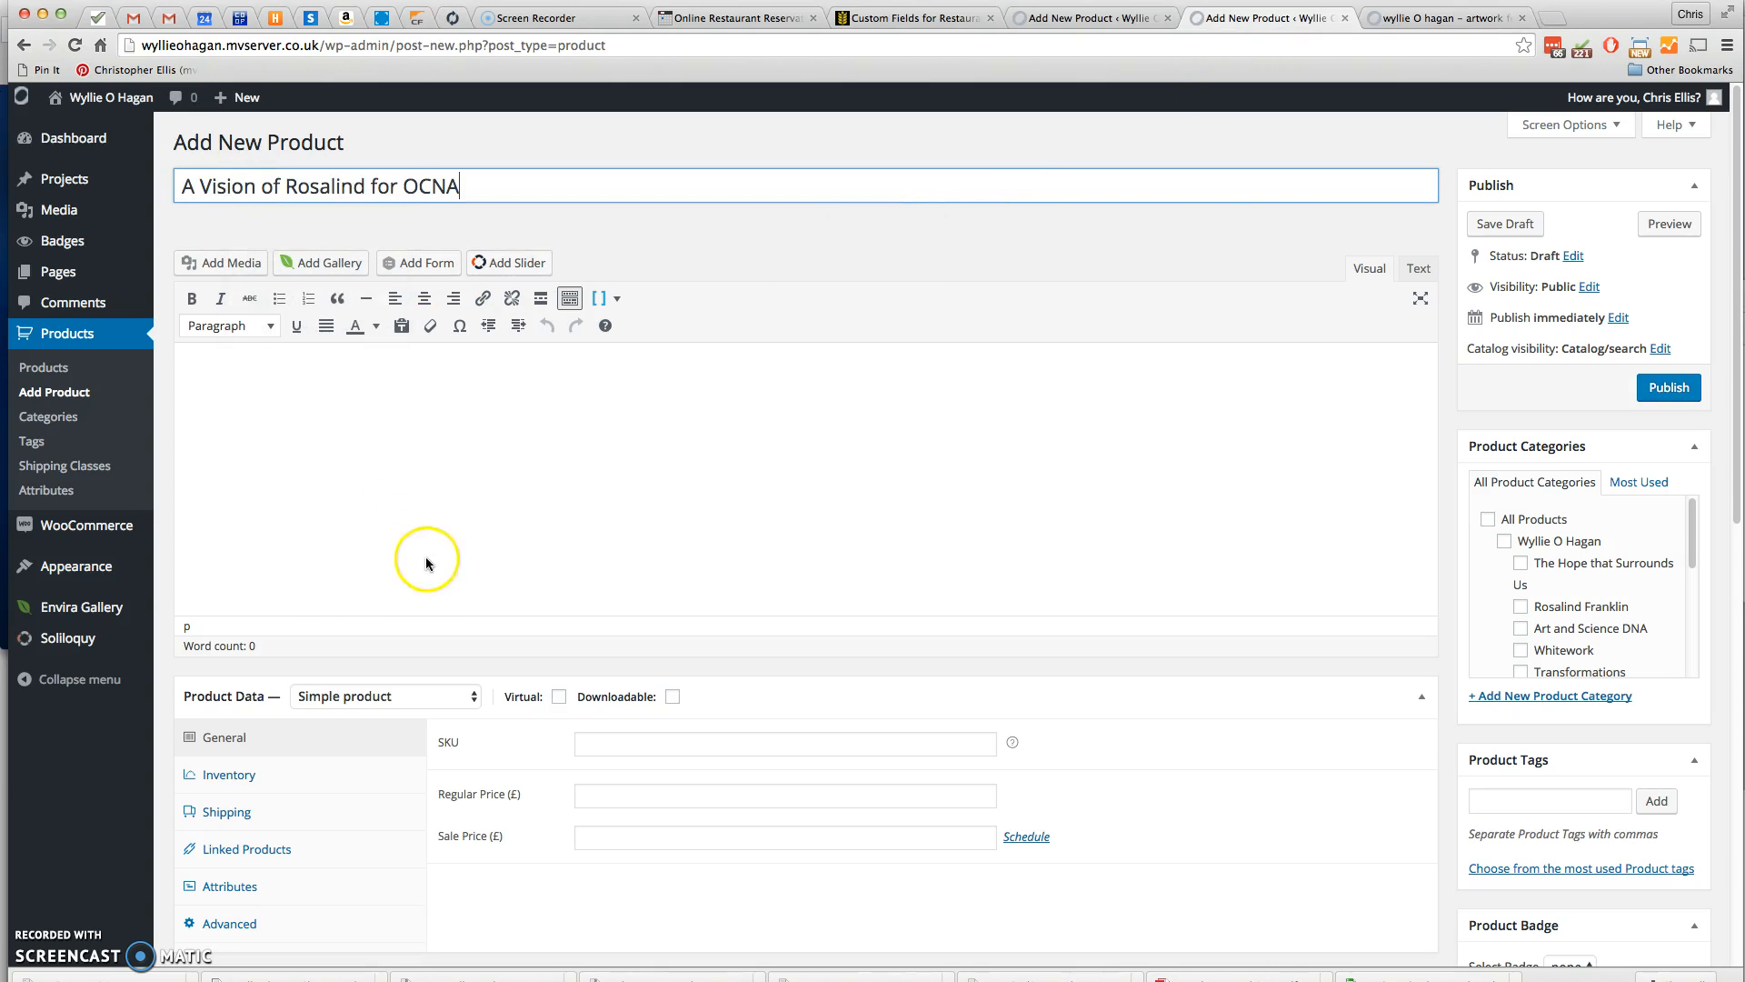
Copy the line "Artist signed Giclee Fine Art print on Hahnemuhle 310gsm paper" from the listing into the product description
{"action": "left_click", "coordinate": [1417, 15]}
{"action": "left_click", "coordinate": [1264, 22]}
{"action": "left_click", "coordinate": [1460, 18]}
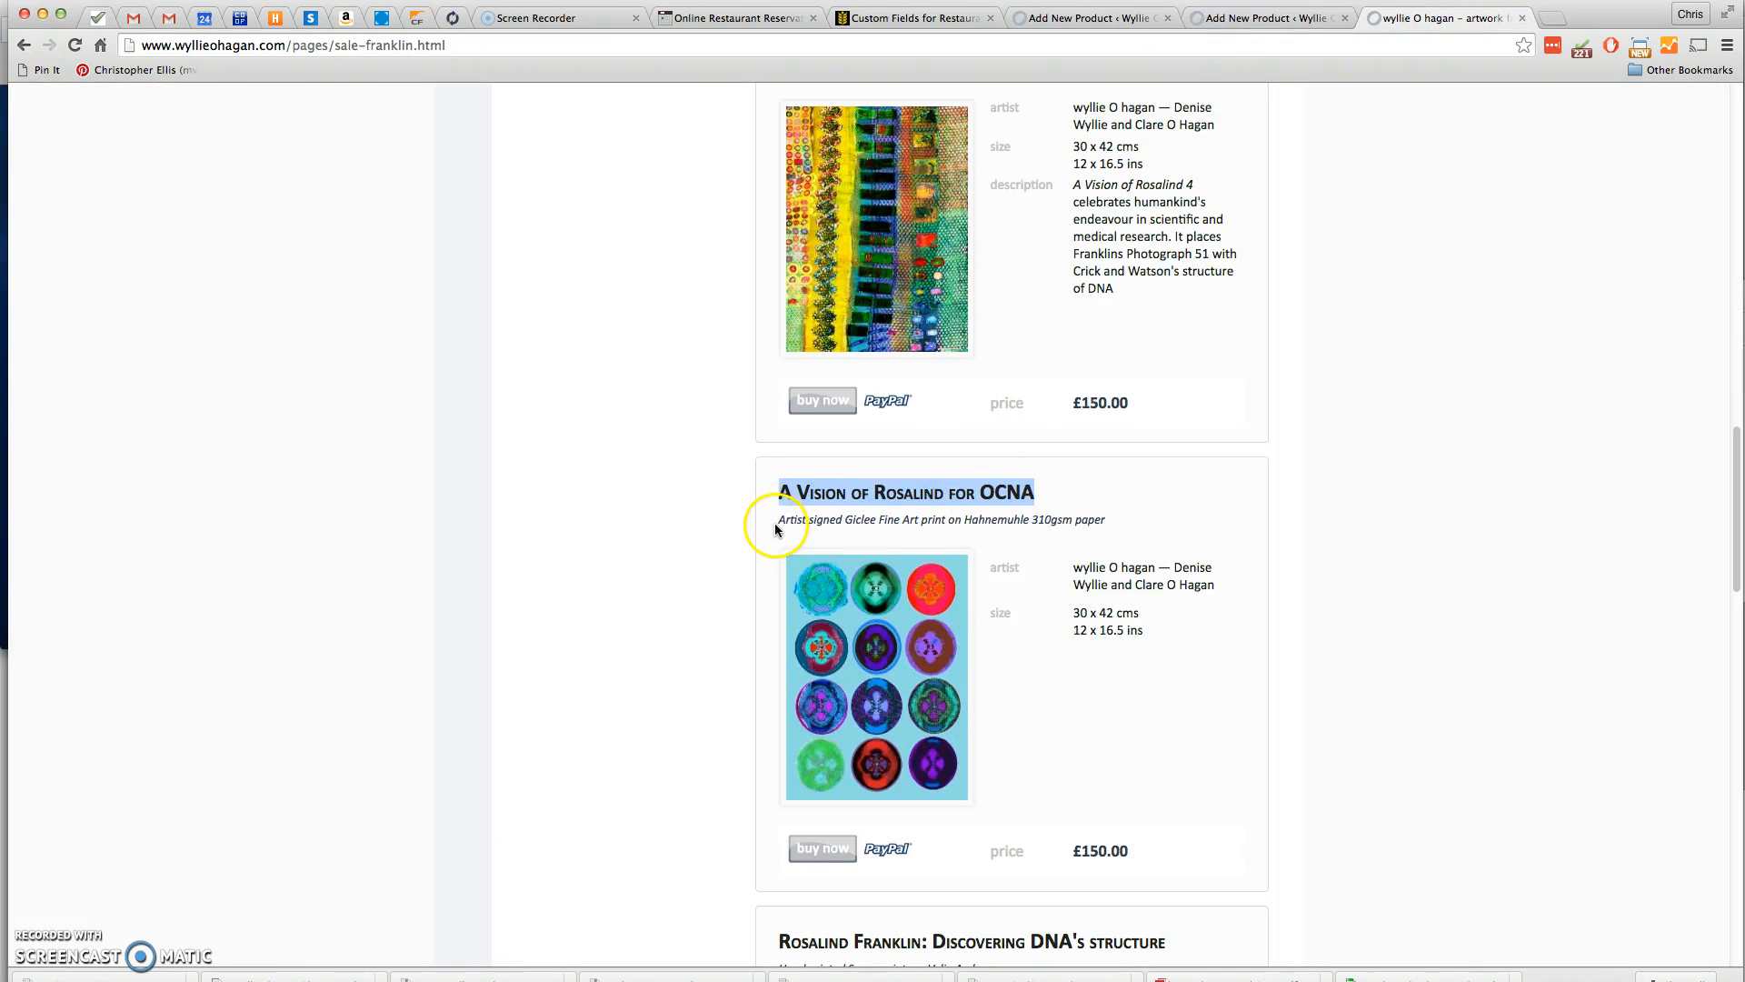
{"action": "left_click_drag", "start_coordinate": [776, 518], "coordinate": [1100, 517]}
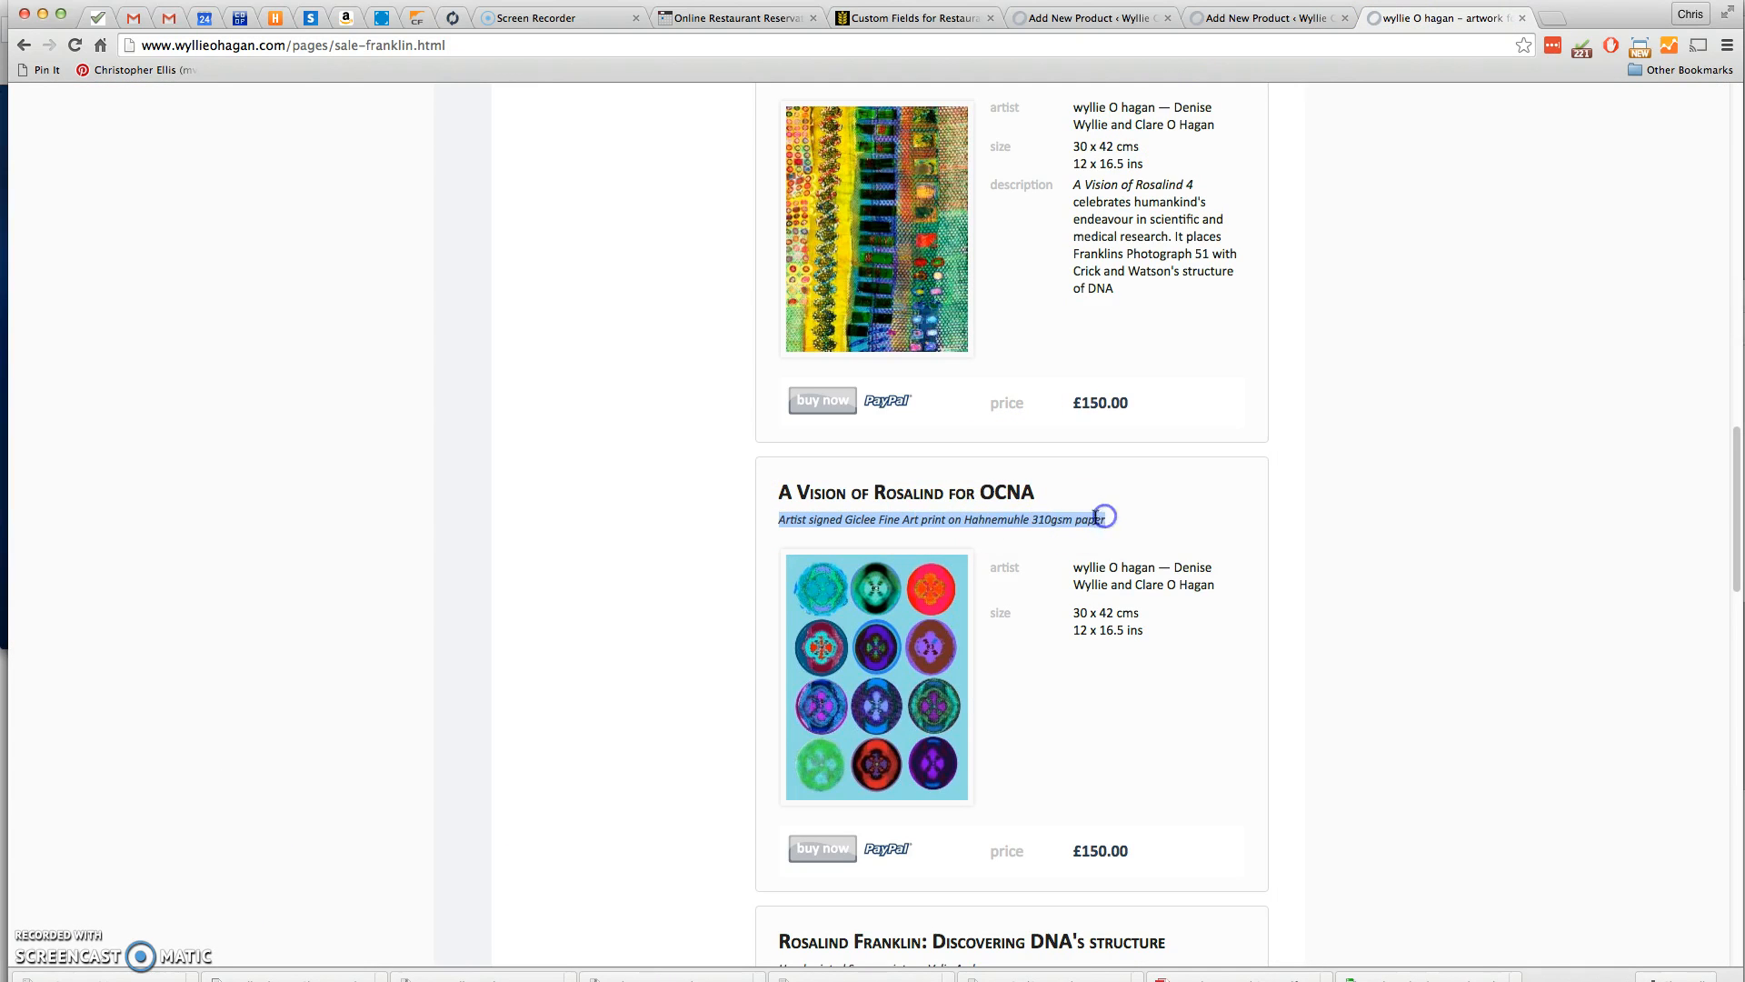
{"action": "right_click", "coordinate": [1103, 516]}
{"action": "left_click", "coordinate": [1150, 556]}
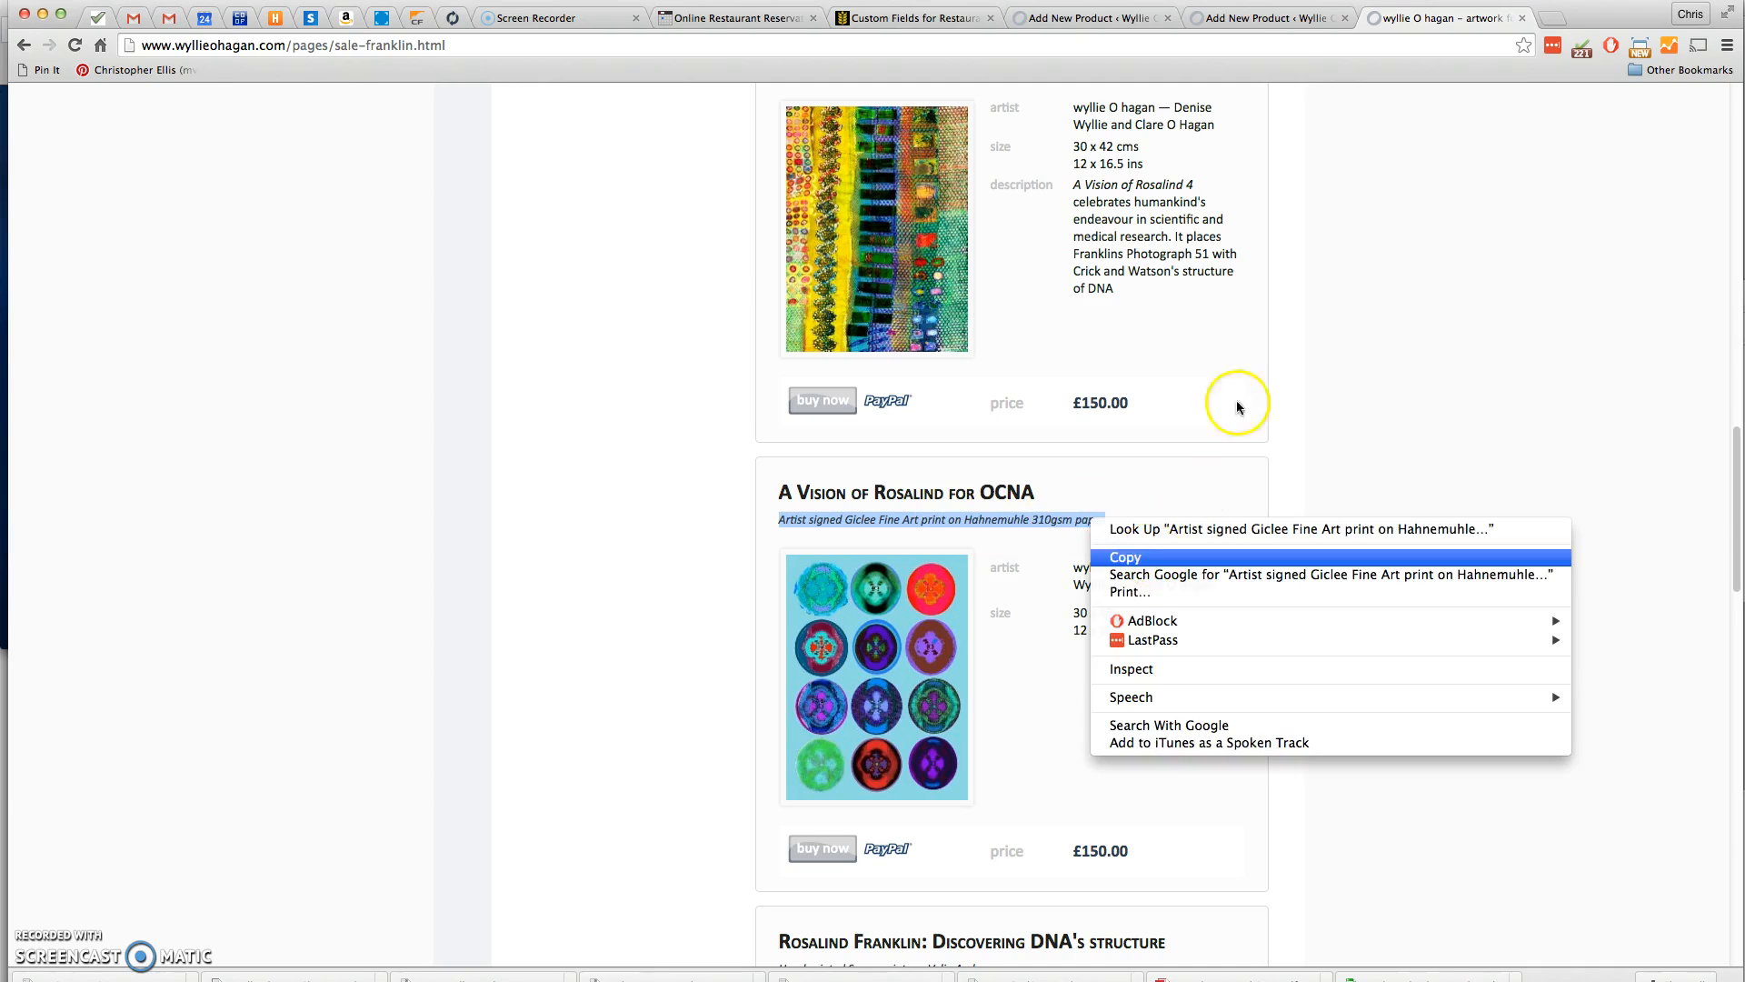
{"action": "left_click", "coordinate": [1297, 19]}
{"action": "left_click", "coordinate": [268, 367]}
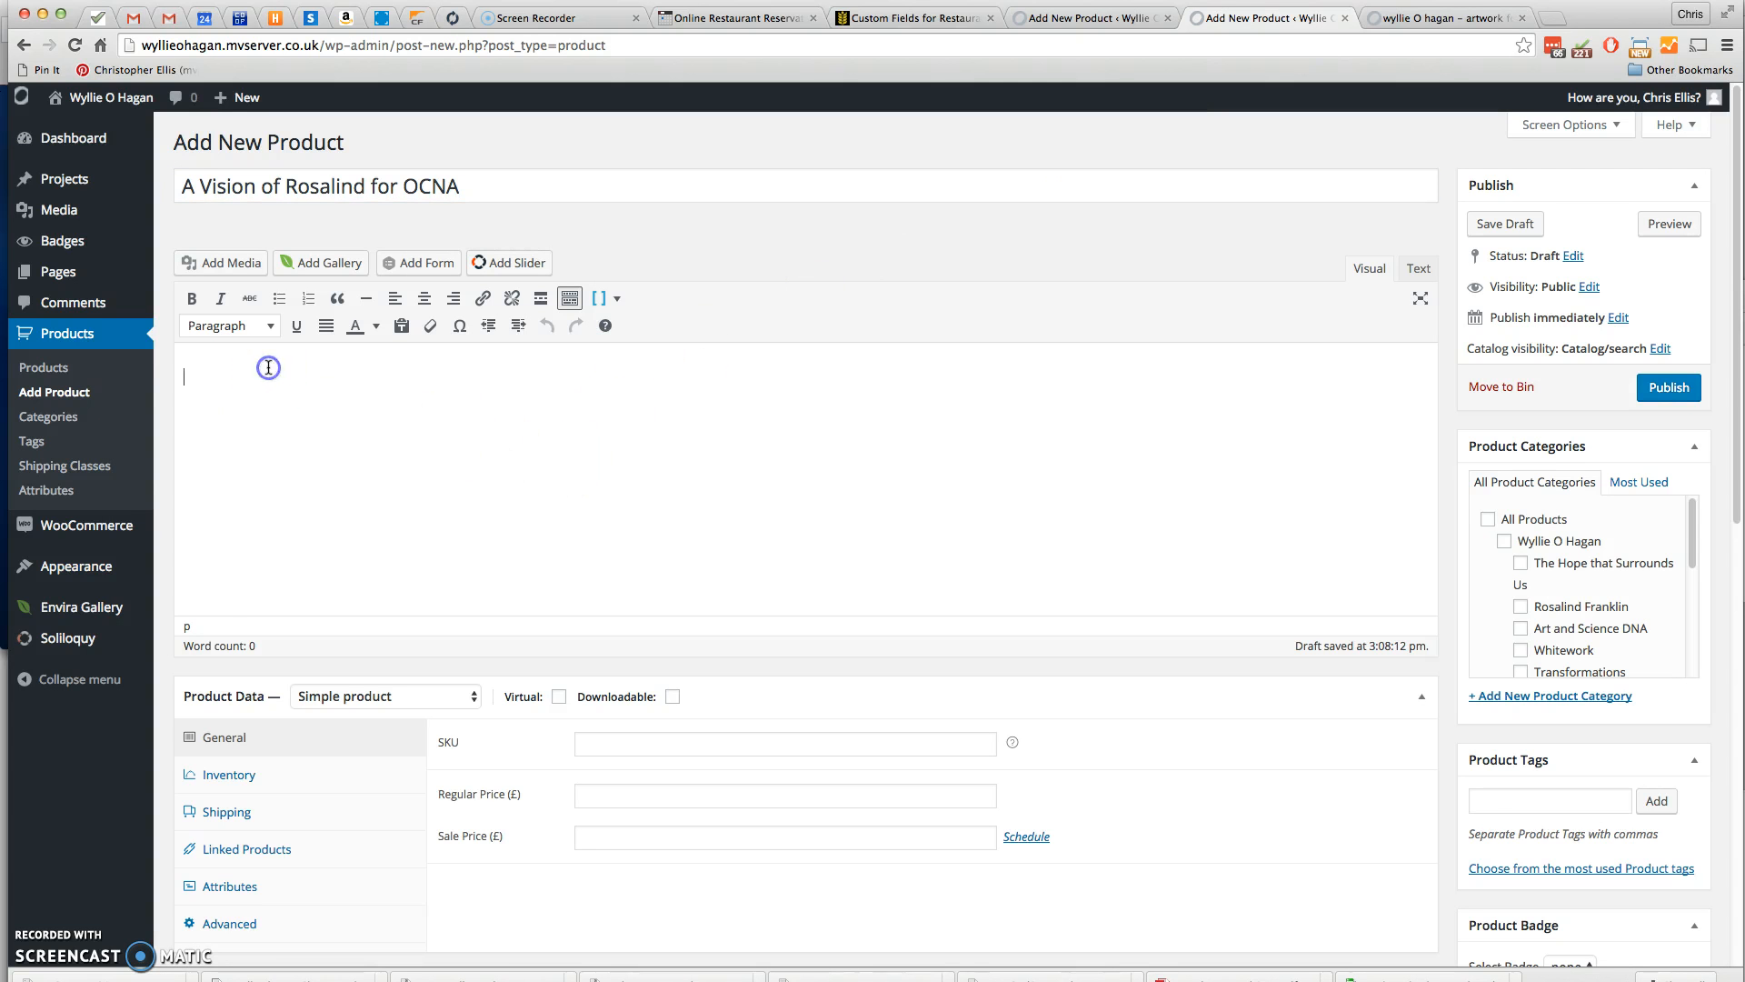
{"action": "key", "text": "super+v"}
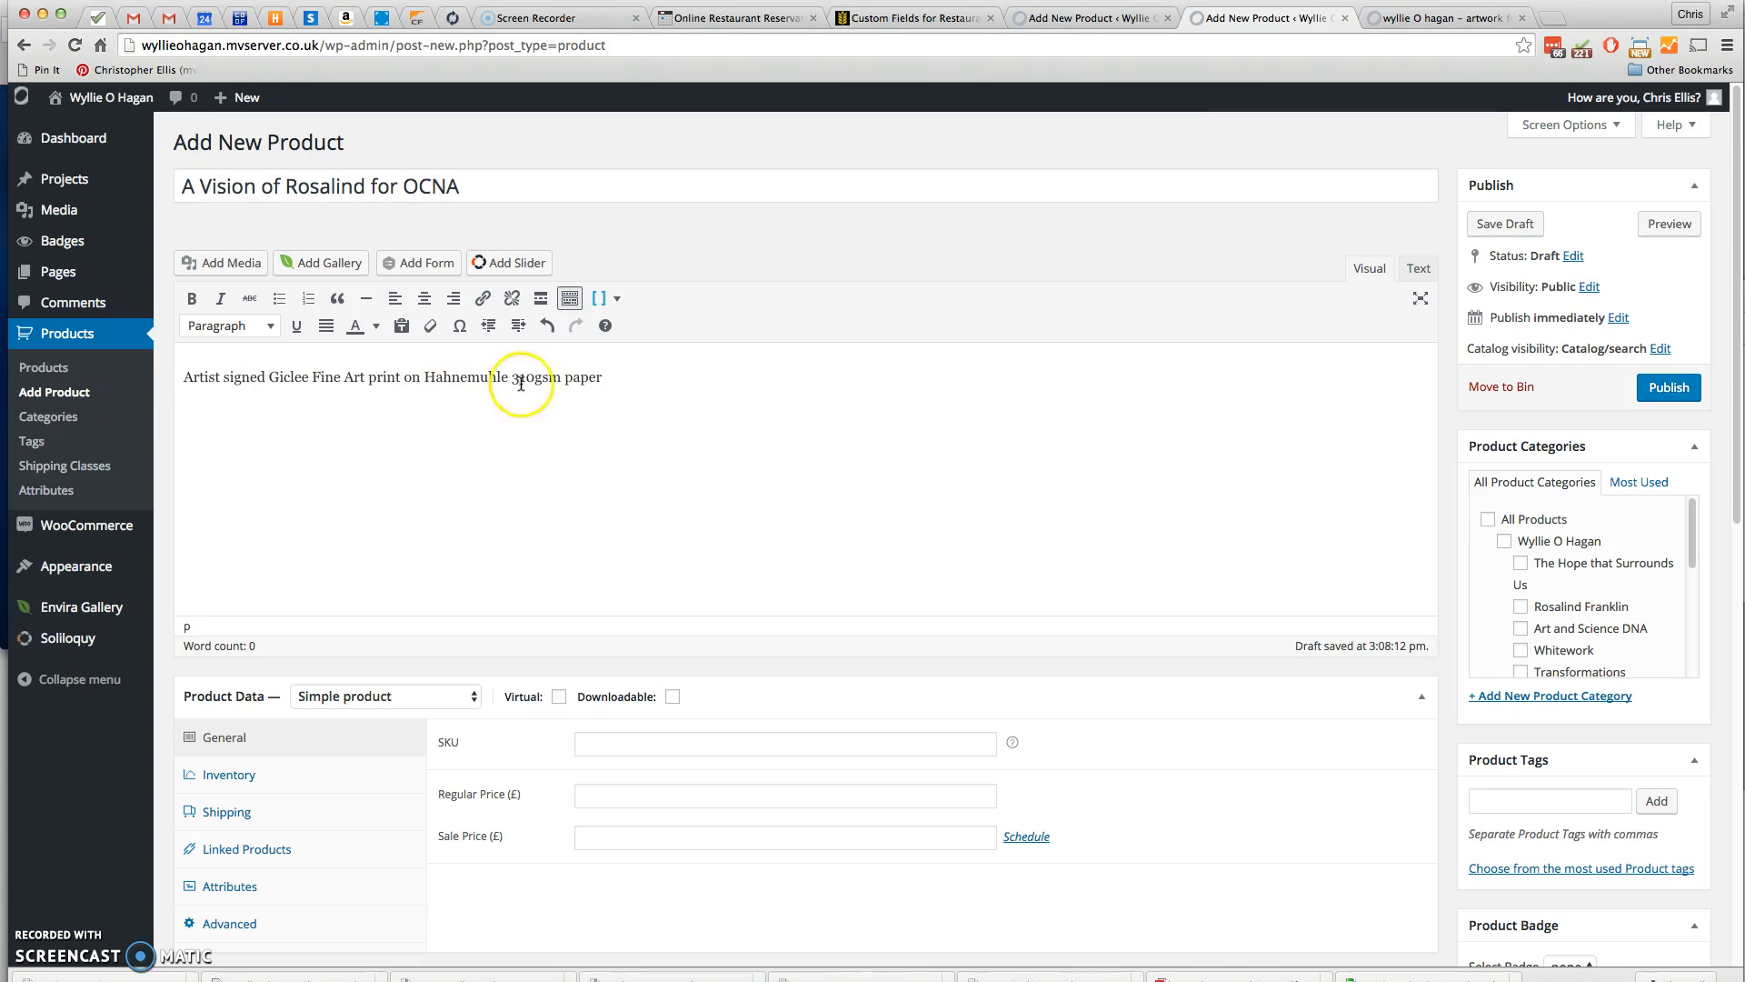
Italicise the print line in the product description and start a new paragraph below it
{"action": "key", "text": "super+a"}
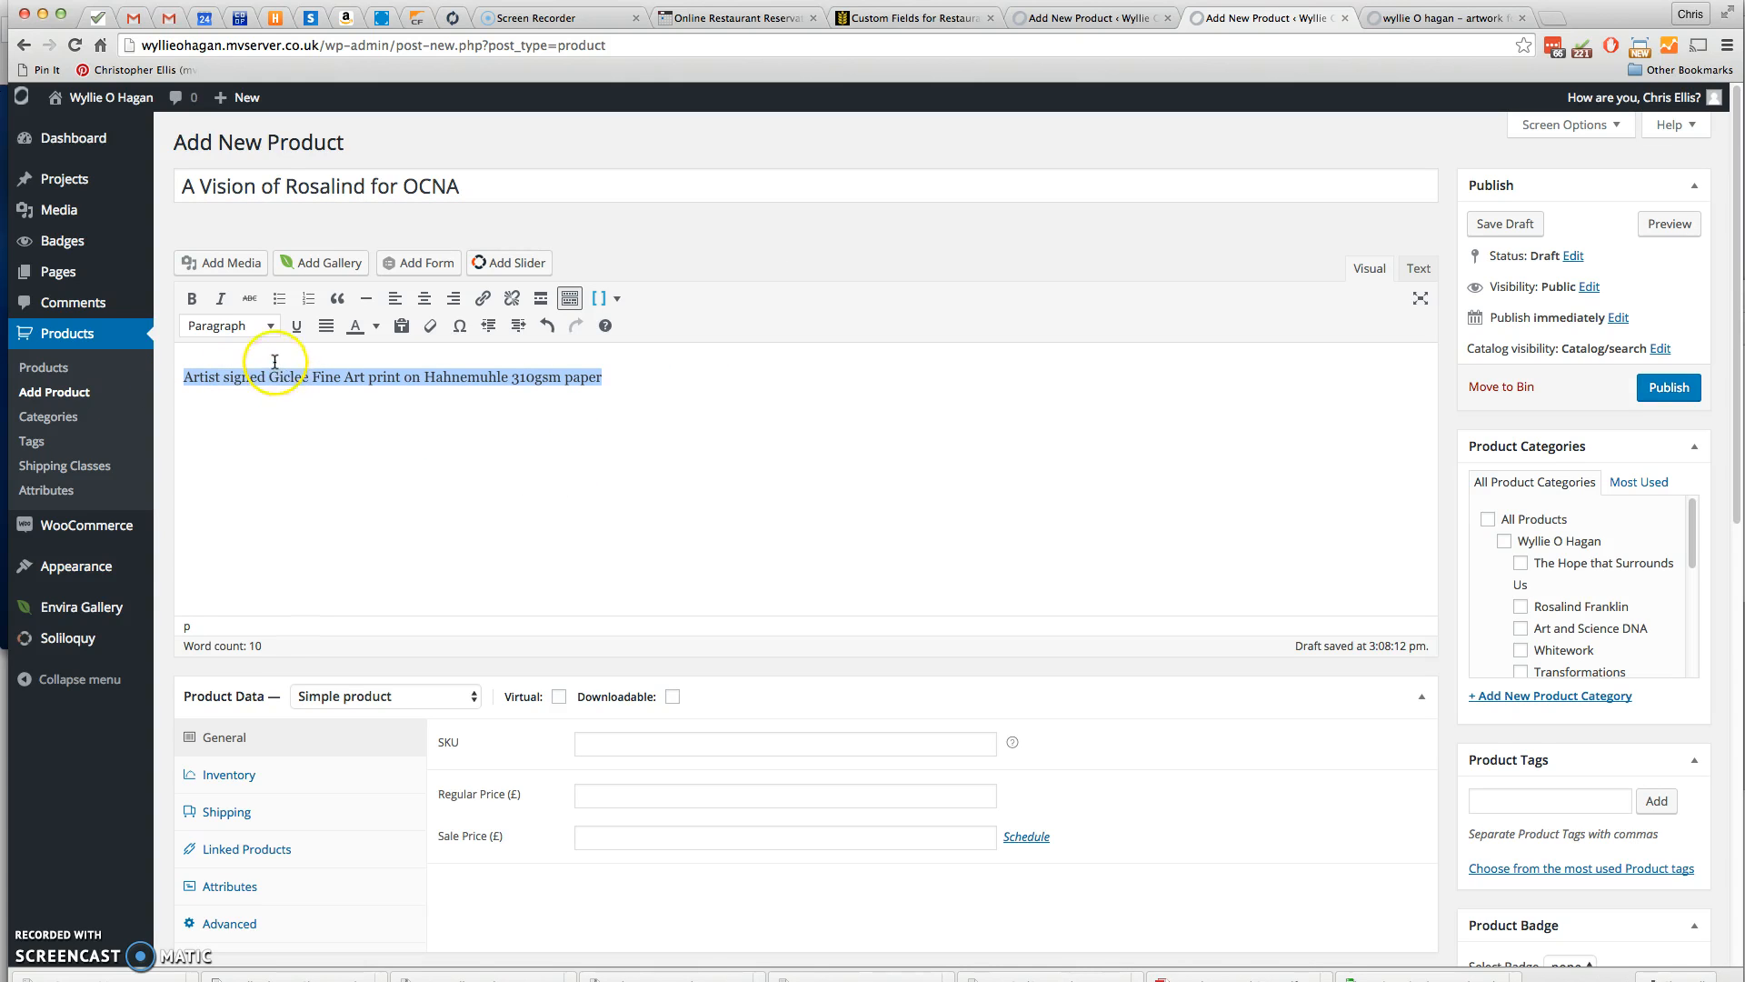
{"action": "left_click", "coordinate": [218, 300]}
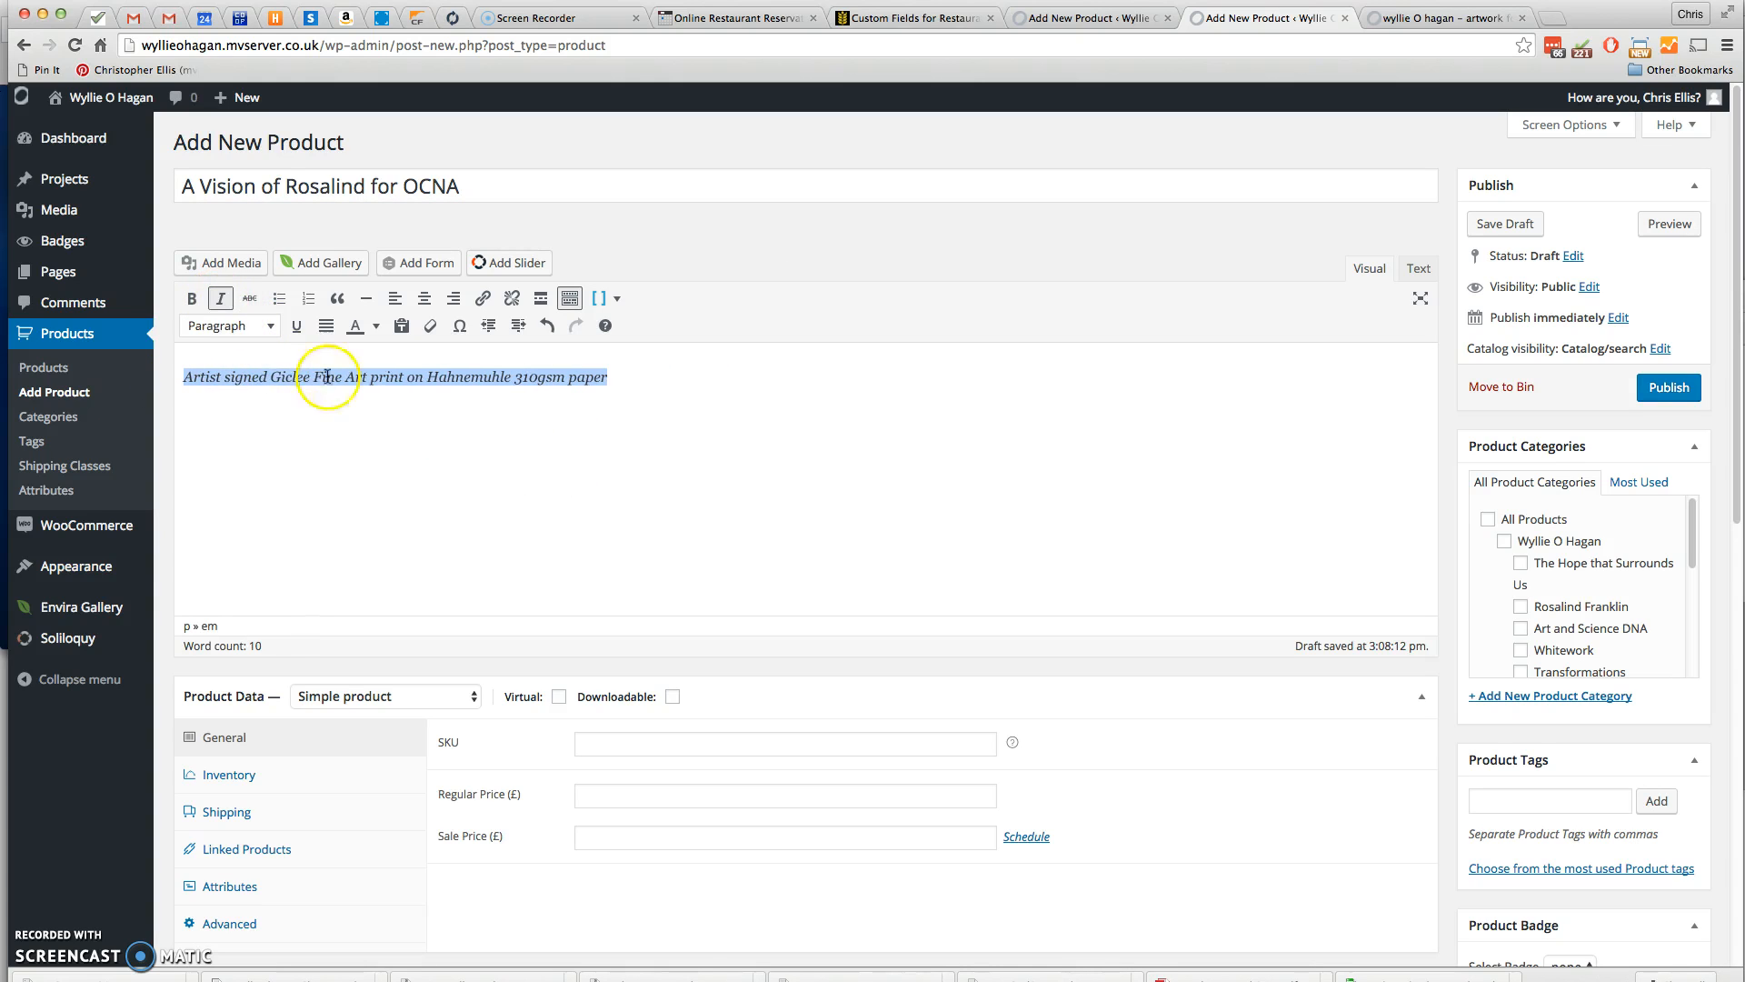
{"action": "left_click", "coordinate": [656, 376]}
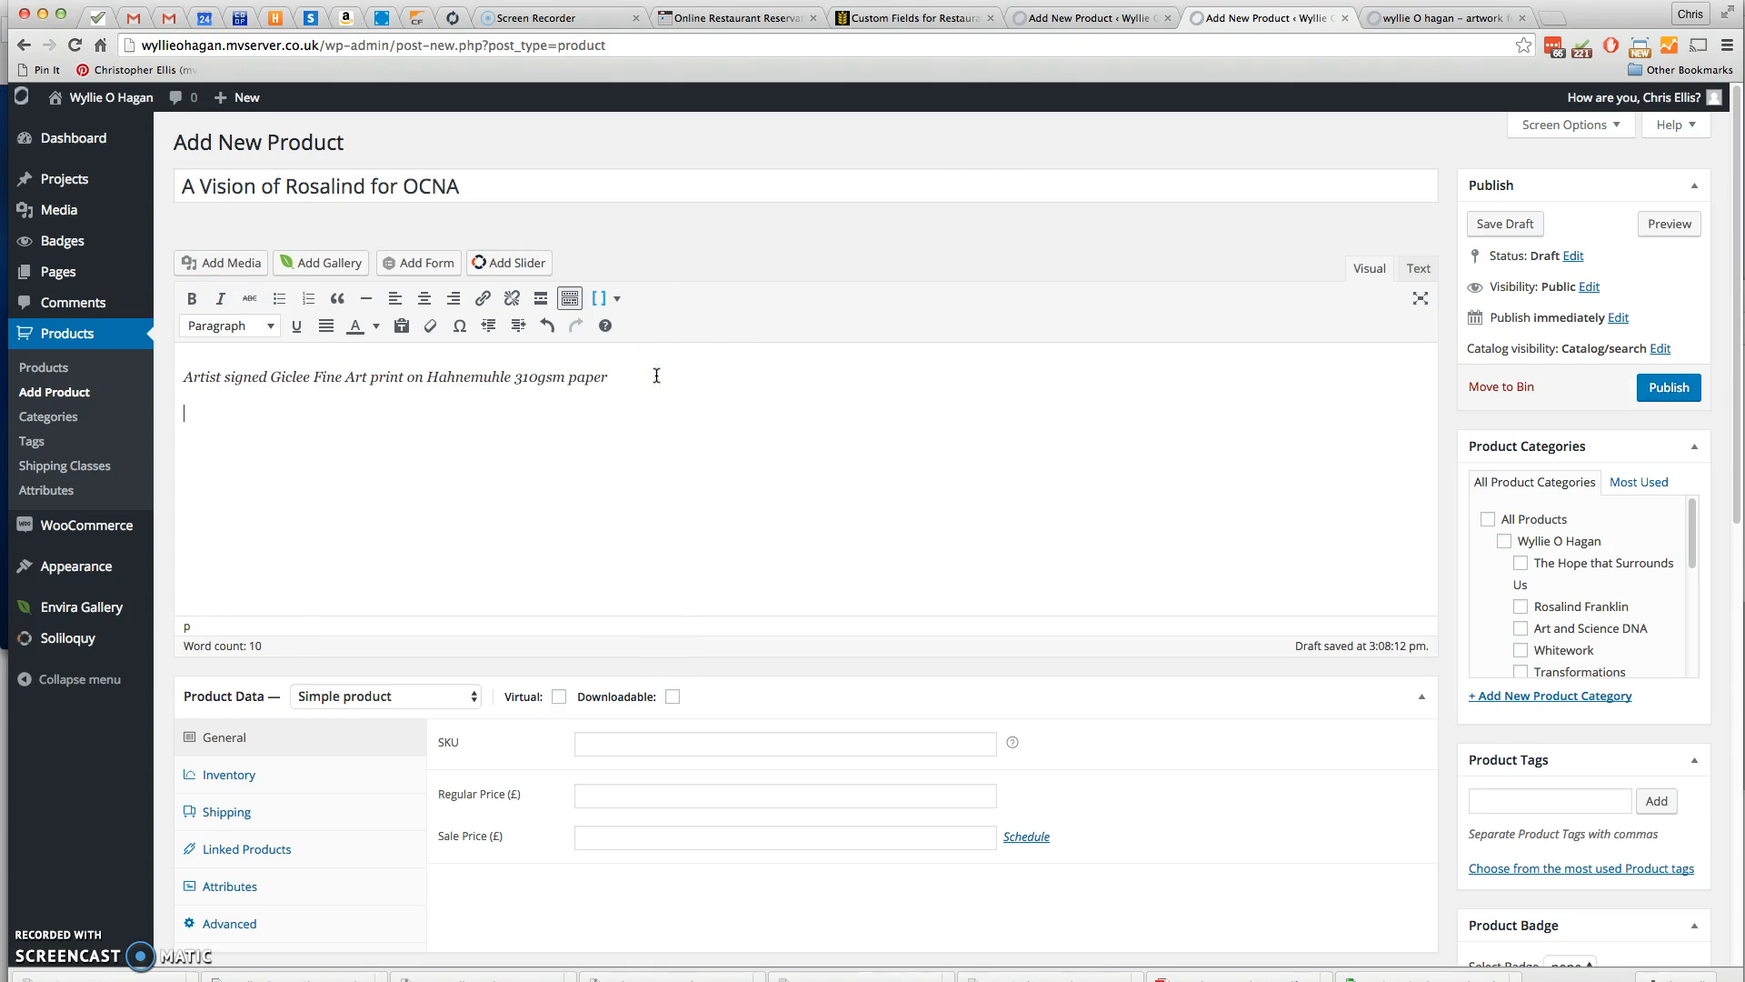
Copy the artist credit from the OCNA print's listing into the second paragraph of the product description
{"action": "left_click", "coordinate": [1411, 19]}
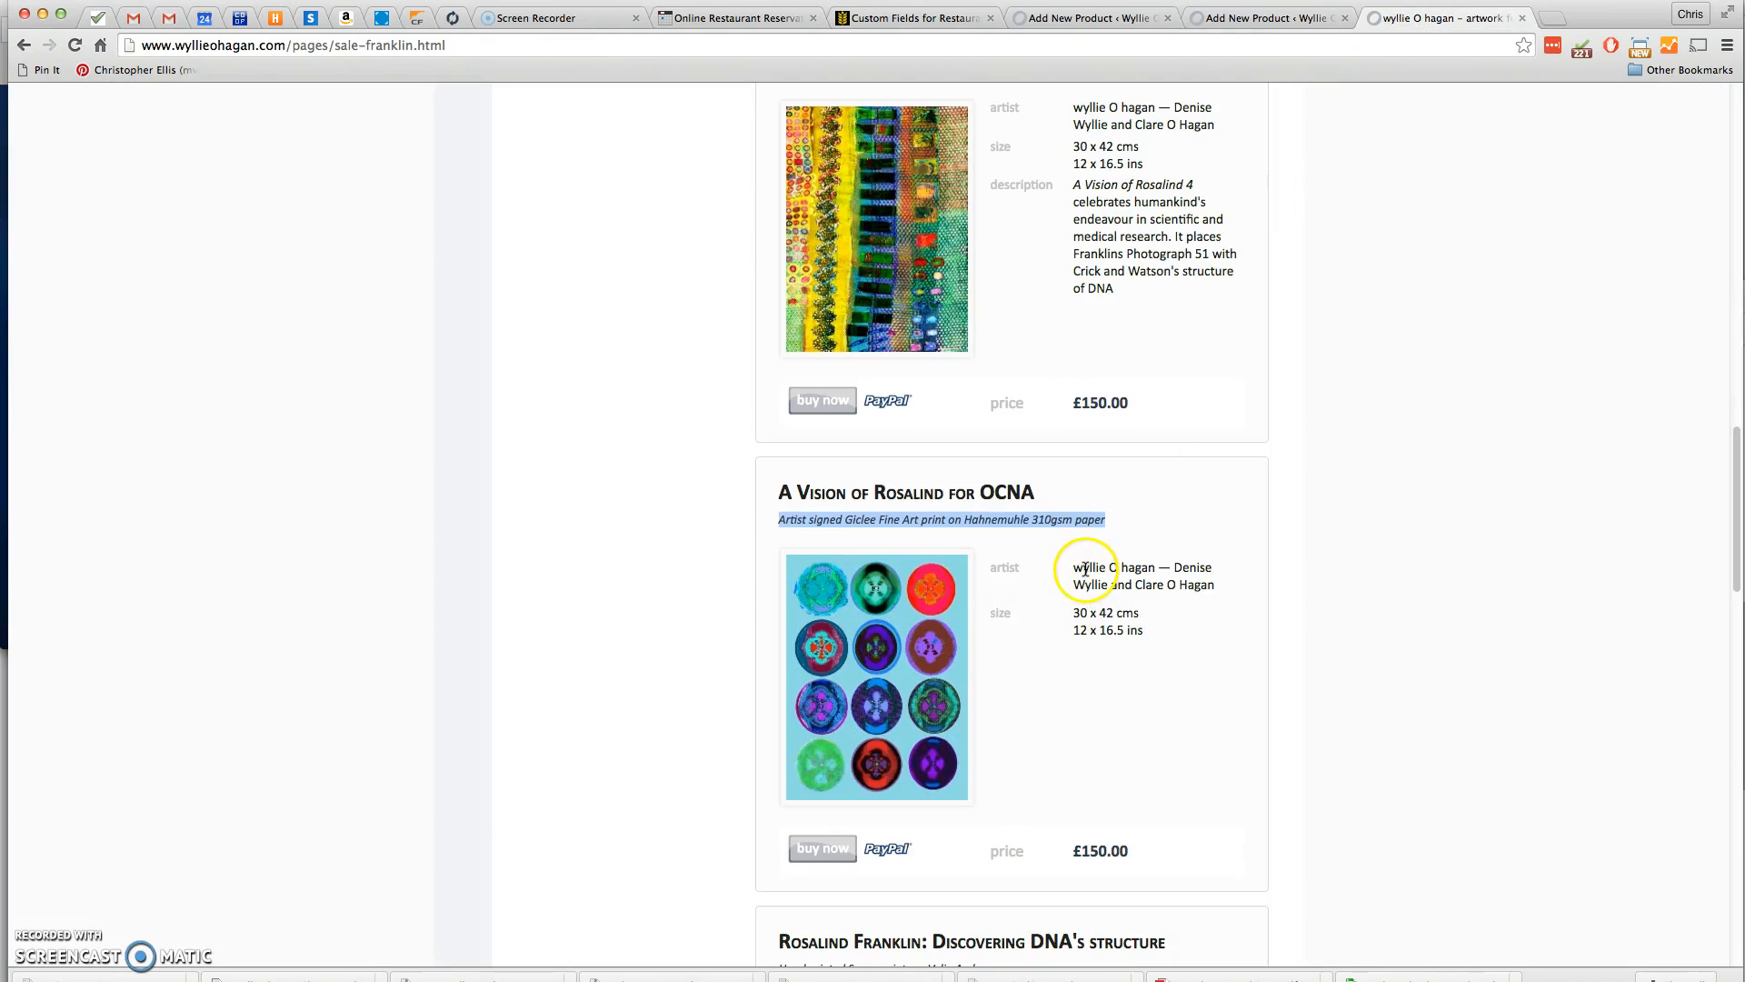
{"action": "left_click_drag", "start_coordinate": [1076, 565], "coordinate": [1213, 580]}
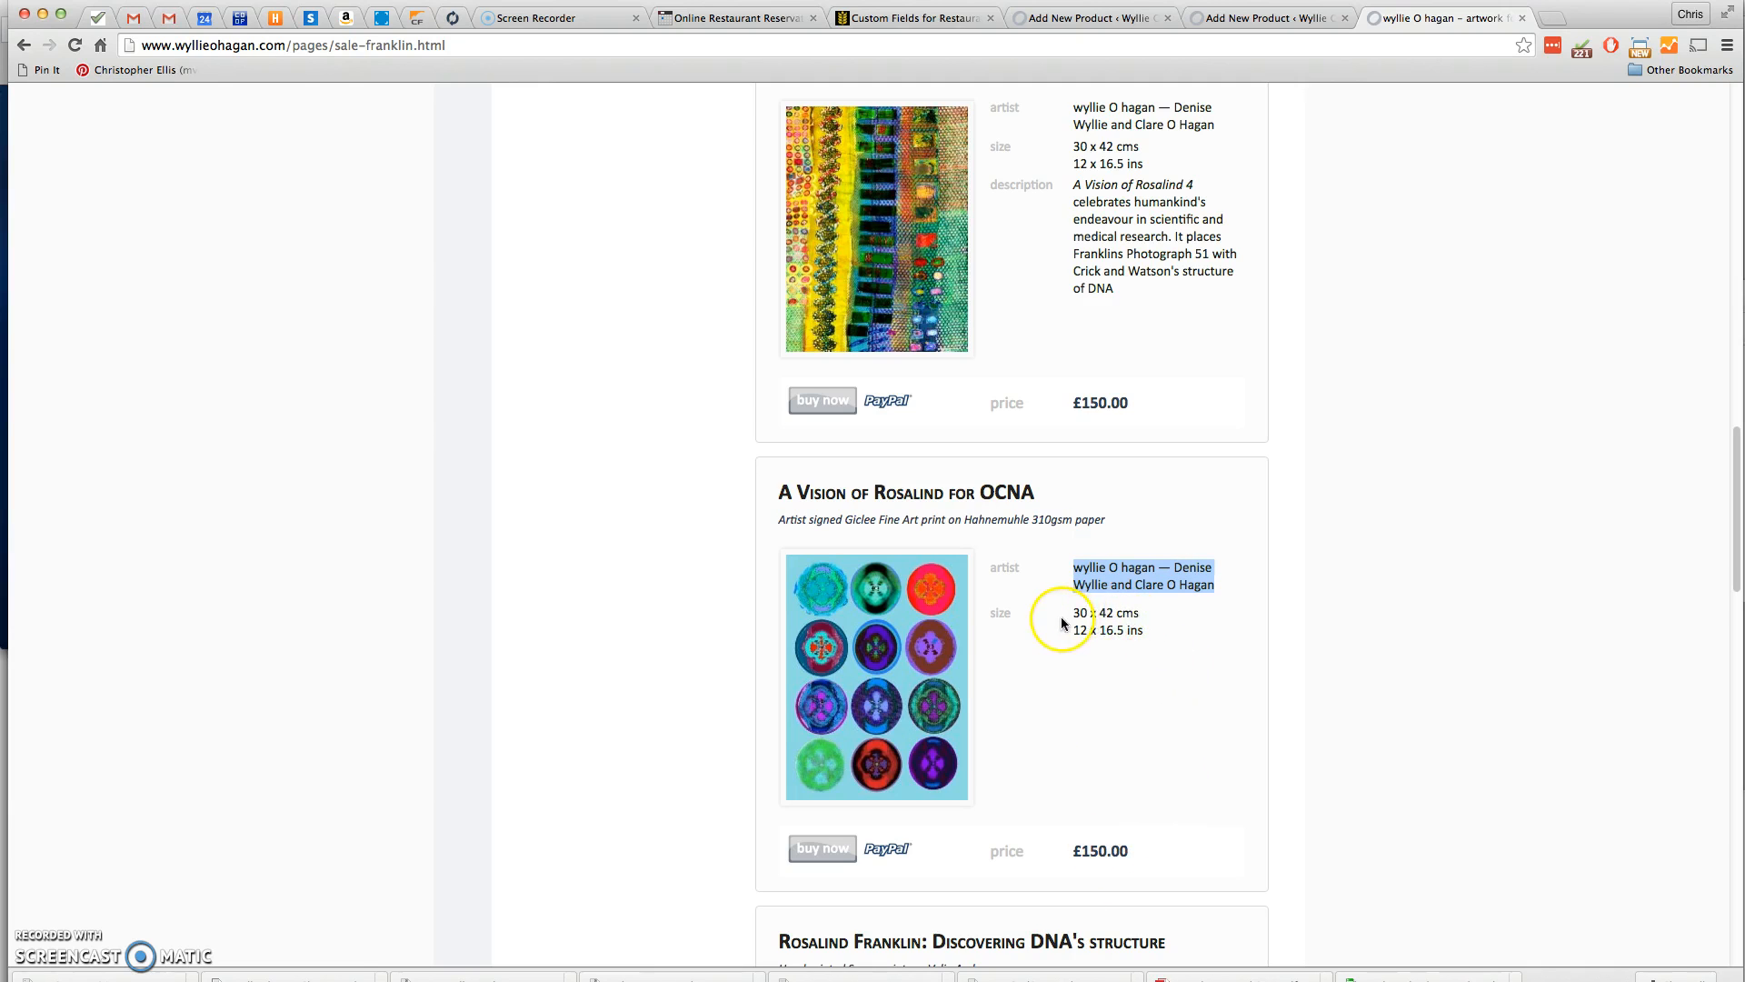
{"action": "right_click", "coordinate": [1116, 579]}
{"action": "left_click", "coordinate": [1134, 611]}
{"action": "left_click", "coordinate": [1299, 20]}
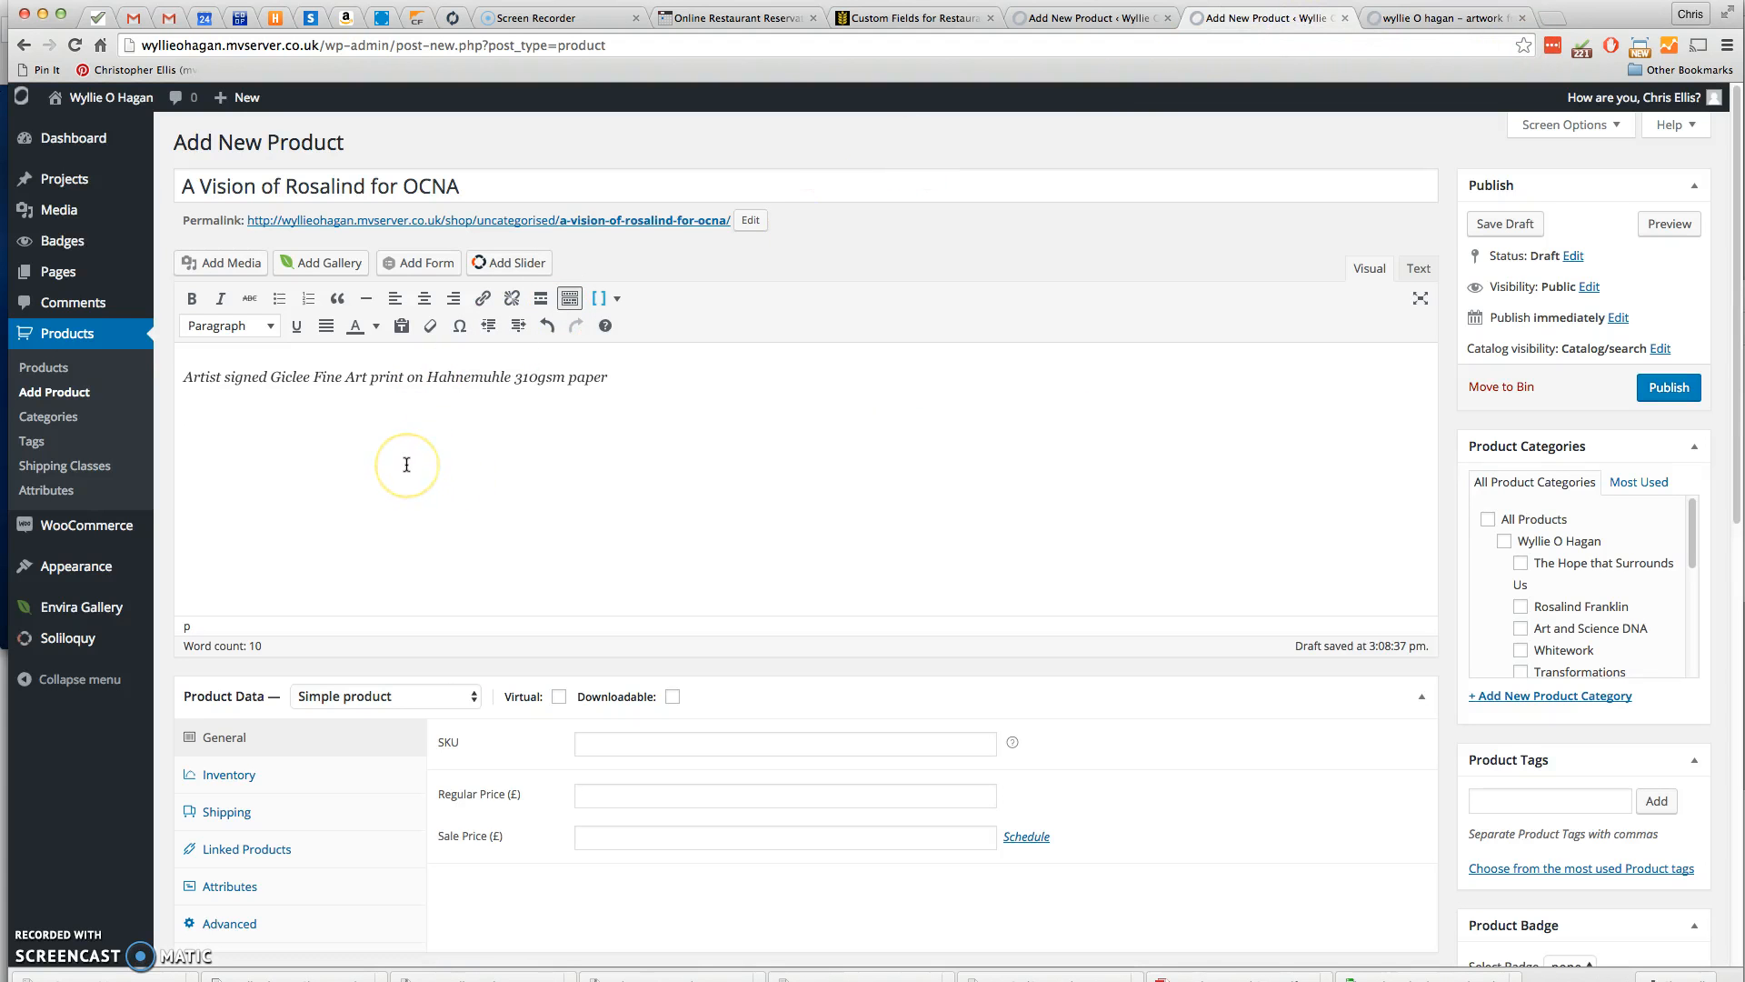
{"action": "key", "text": "super+v"}
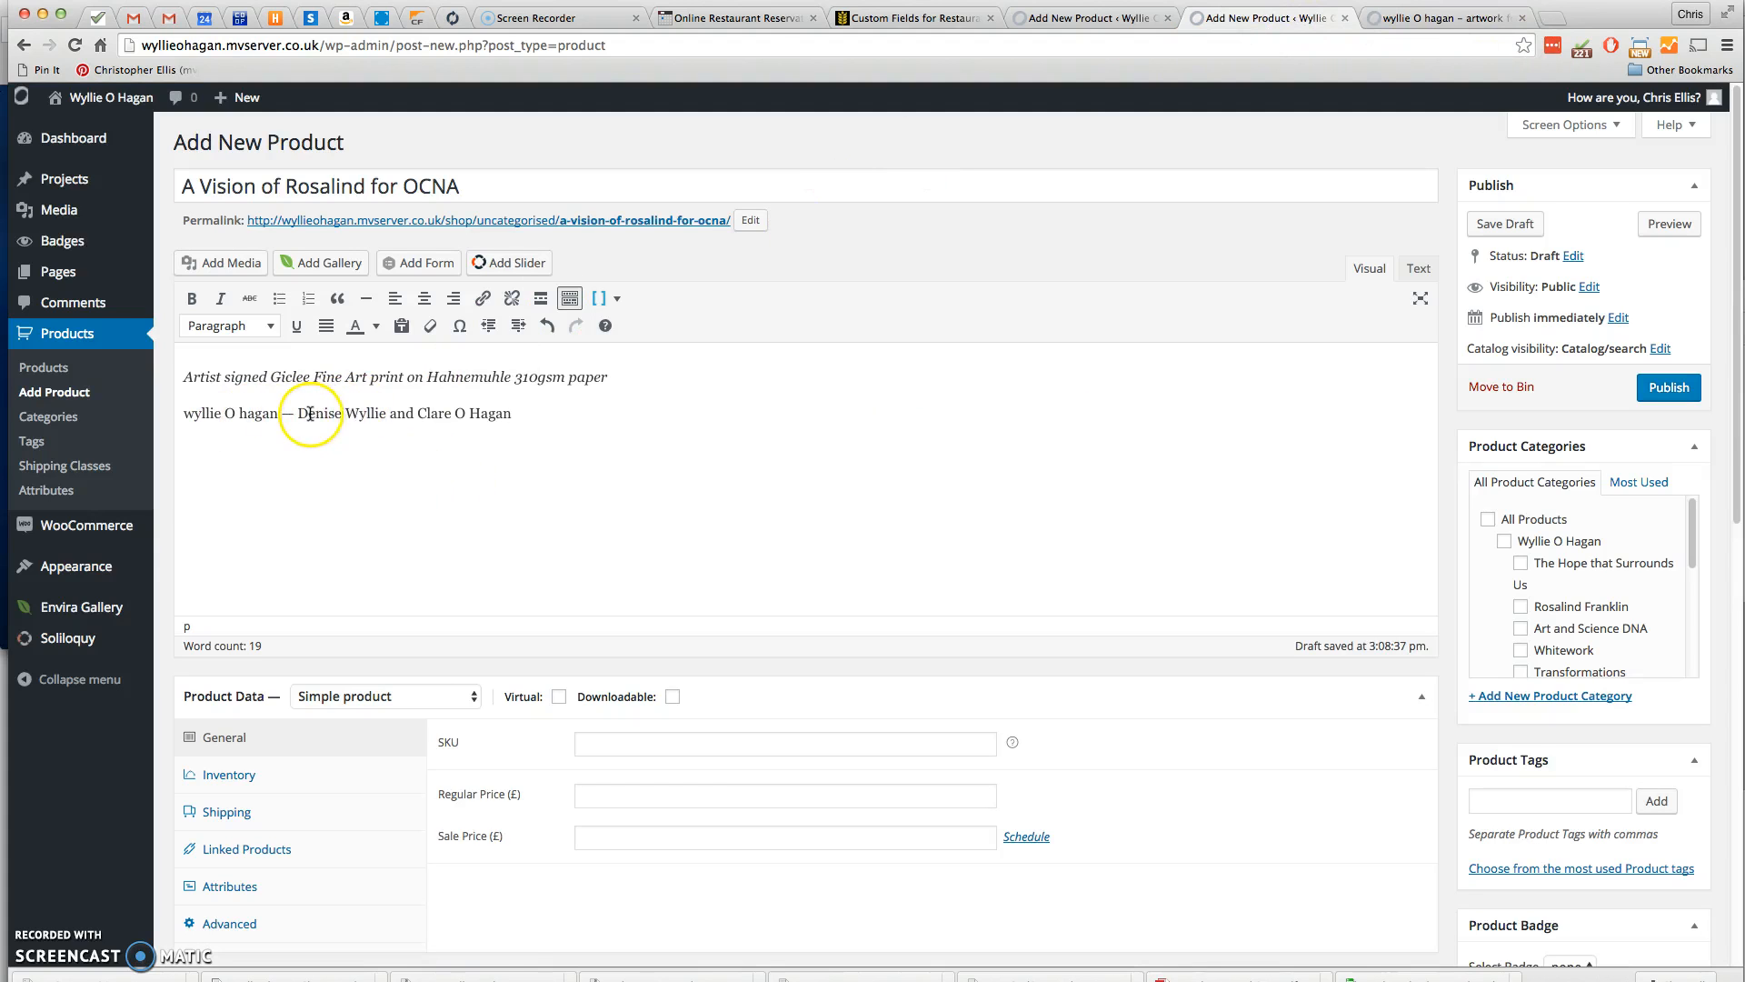
Replace the studio name and dash before the artists' names with the label "Artists:"
{"action": "left_click", "coordinate": [291, 413]}
{"action": "left_click_drag", "start_coordinate": [291, 413], "coordinate": [118, 402]}
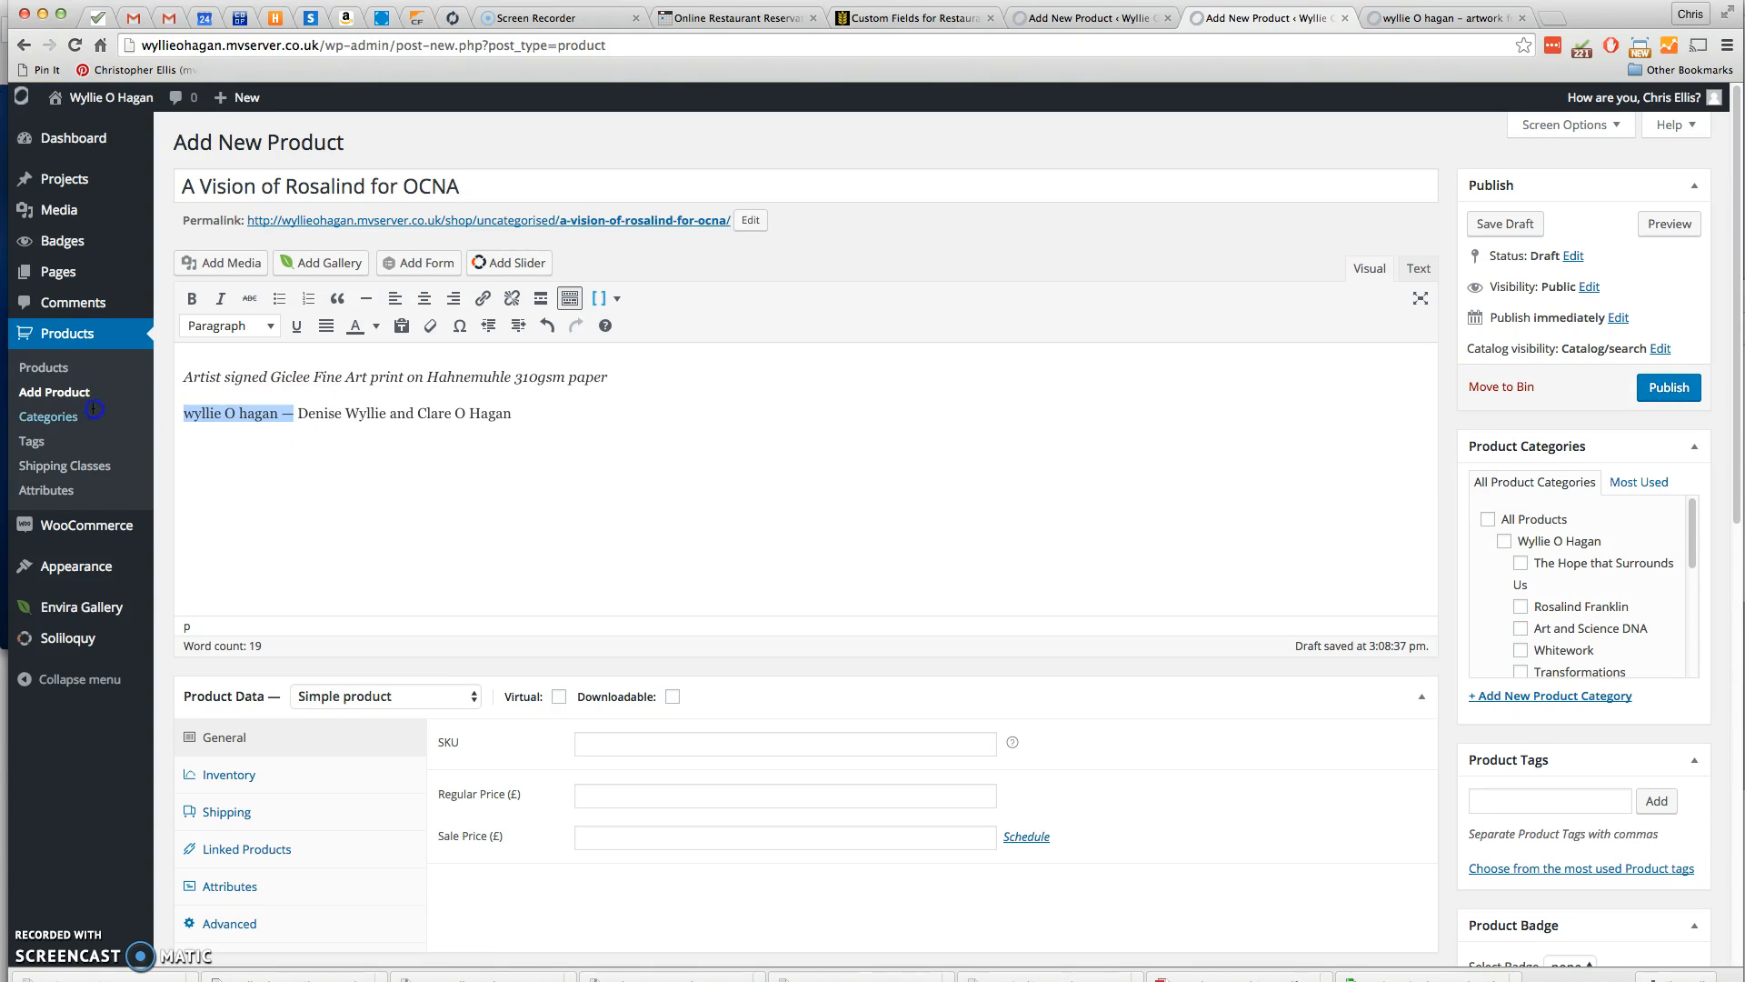
{"action": "type", "text": "Artis"}
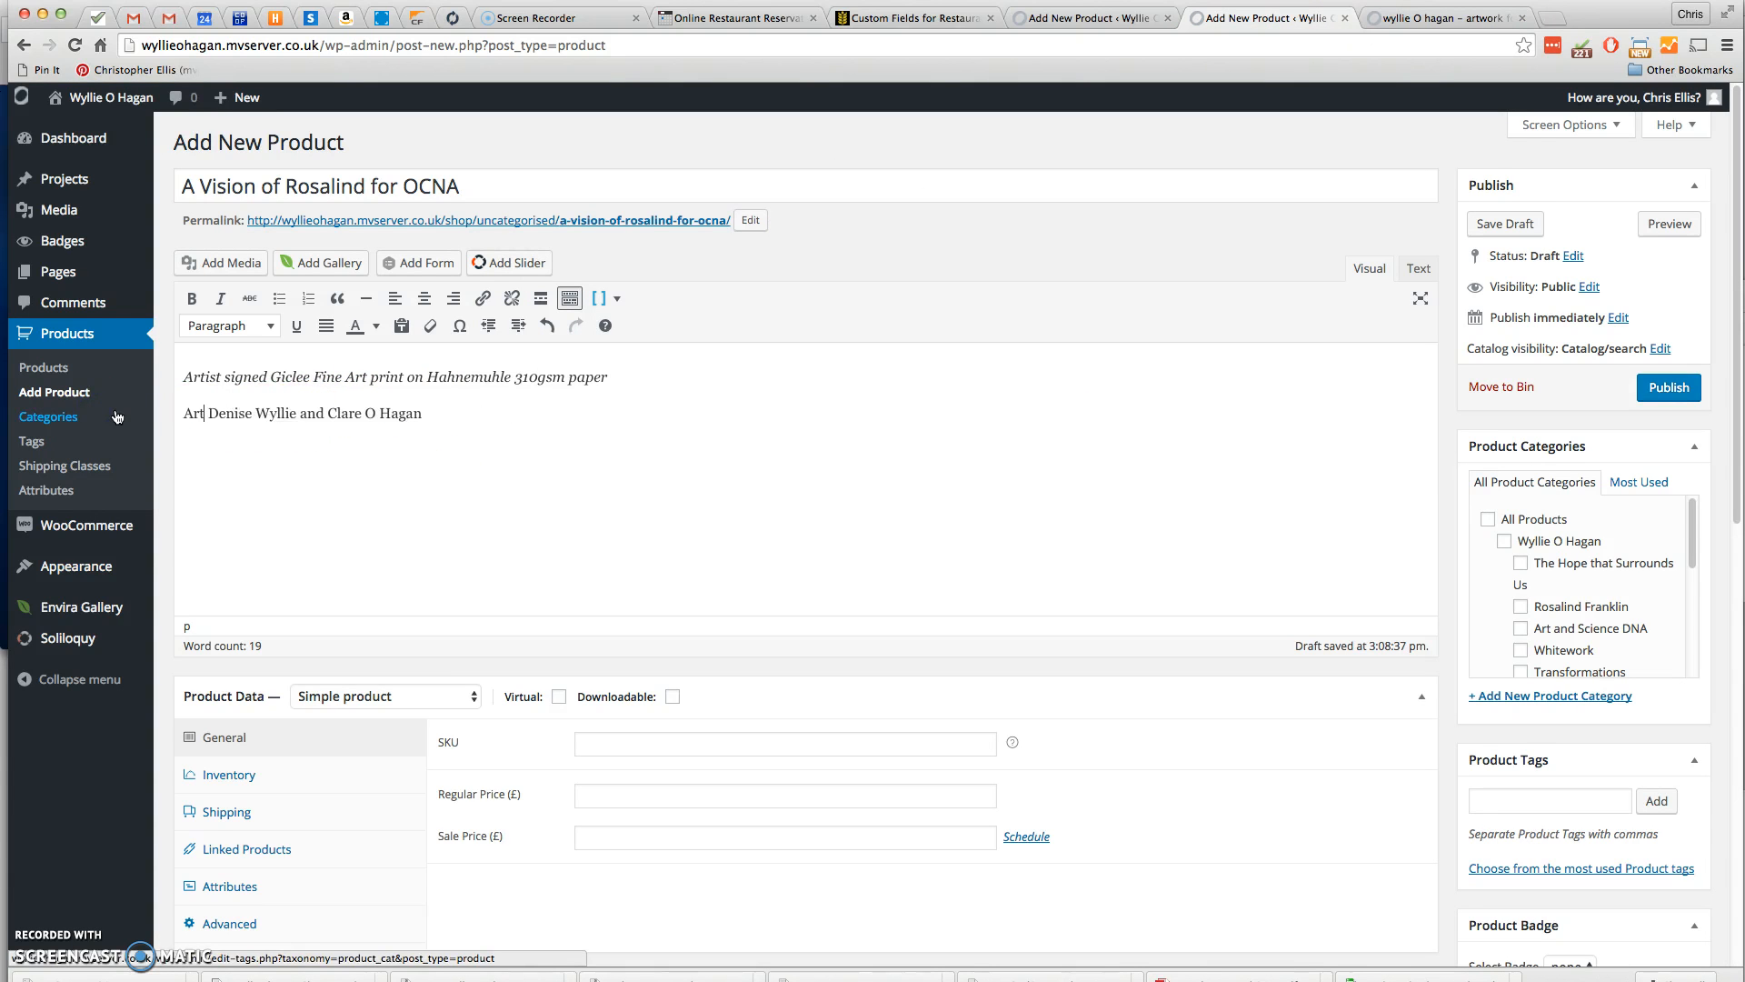
{"action": "type", "text": "ts"}
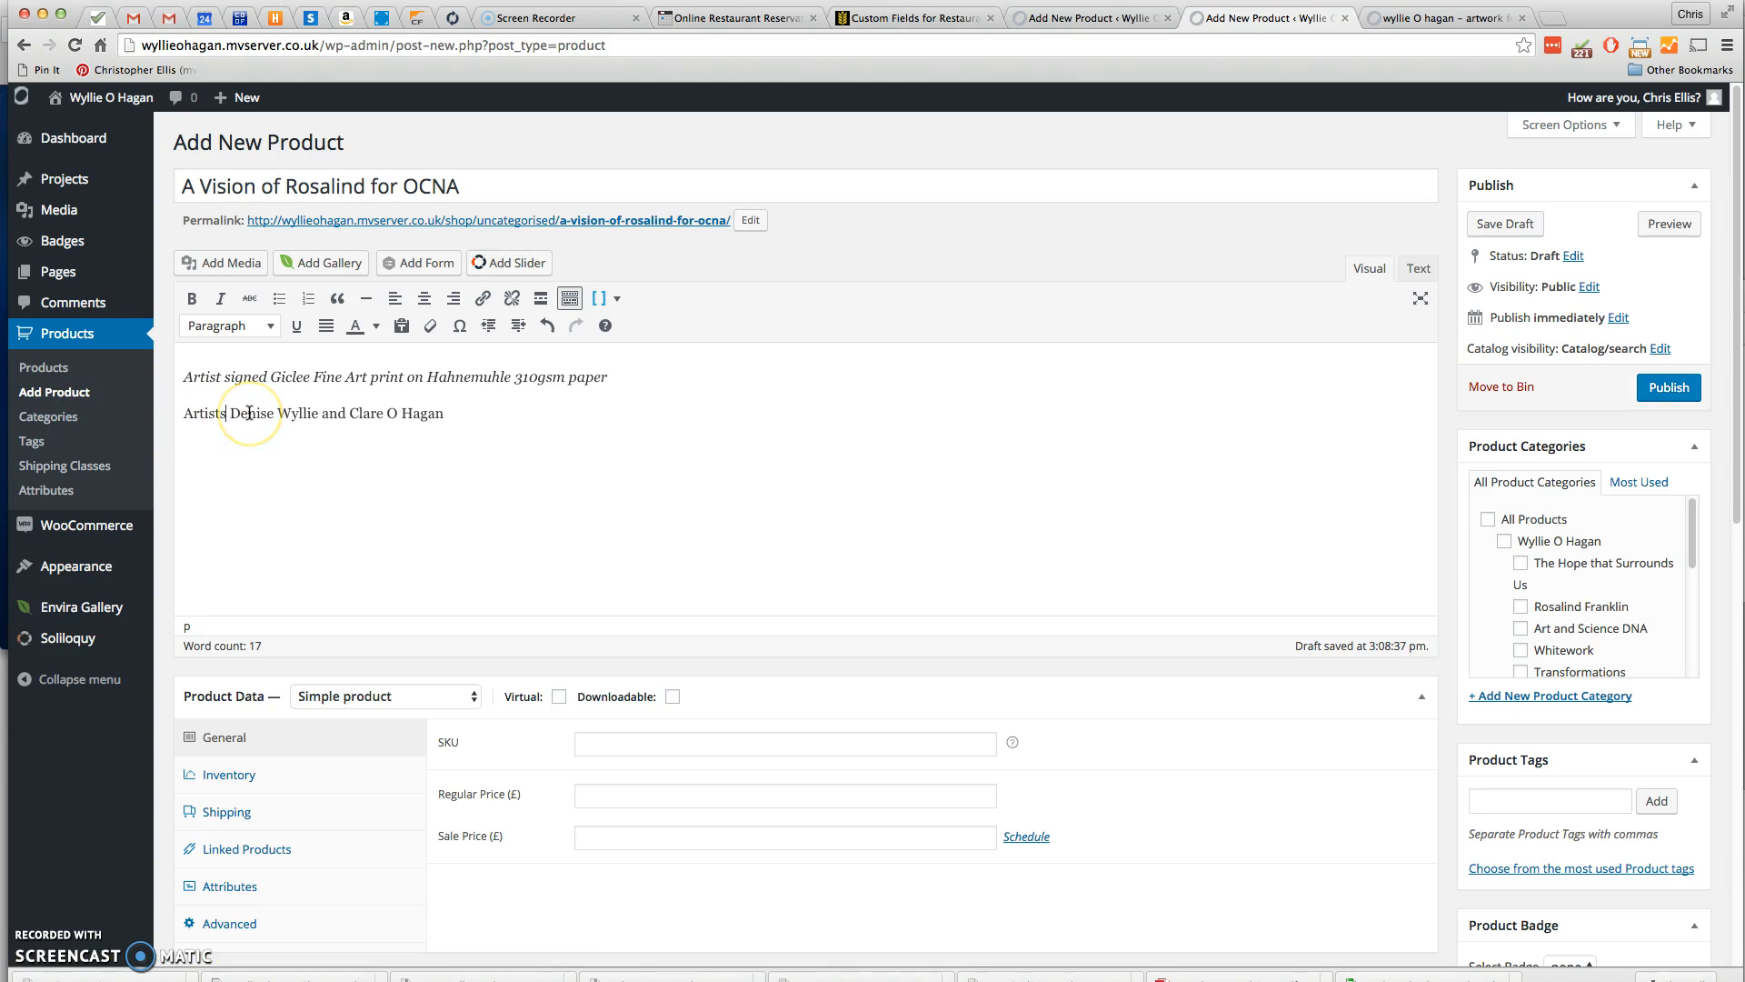
{"action": "type", "text": ":"}
Make the "Artists:" label in the description bold
{"action": "left_click_drag", "start_coordinate": [236, 412], "coordinate": [149, 417]}
{"action": "left_click", "coordinate": [191, 299]}
{"action": "left_click", "coordinate": [511, 424]}
{"action": "left_click", "coordinate": [530, 532]}
In the general product data, set the SKU to RF005 and the regular price to £150
{"action": "scroll", "coordinate": [531, 532], "scroll_direction": "down", "scroll_amount": 3}
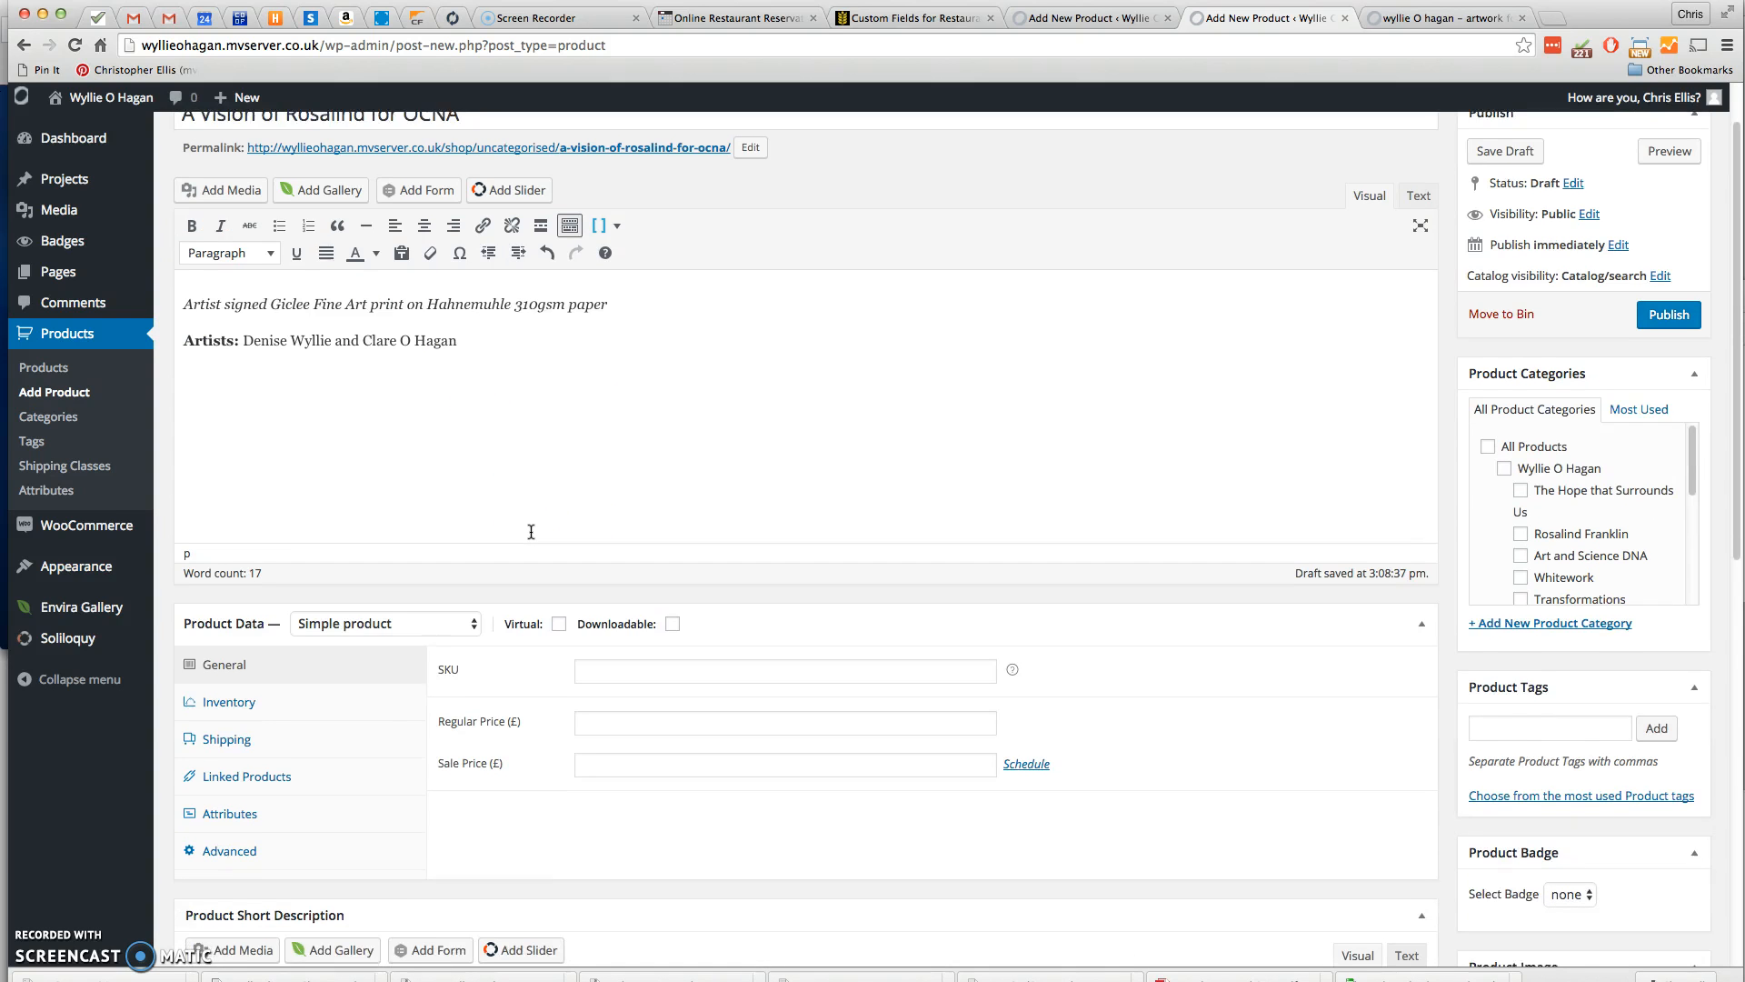
{"action": "scroll", "coordinate": [531, 532], "scroll_direction": "down", "scroll_amount": 4}
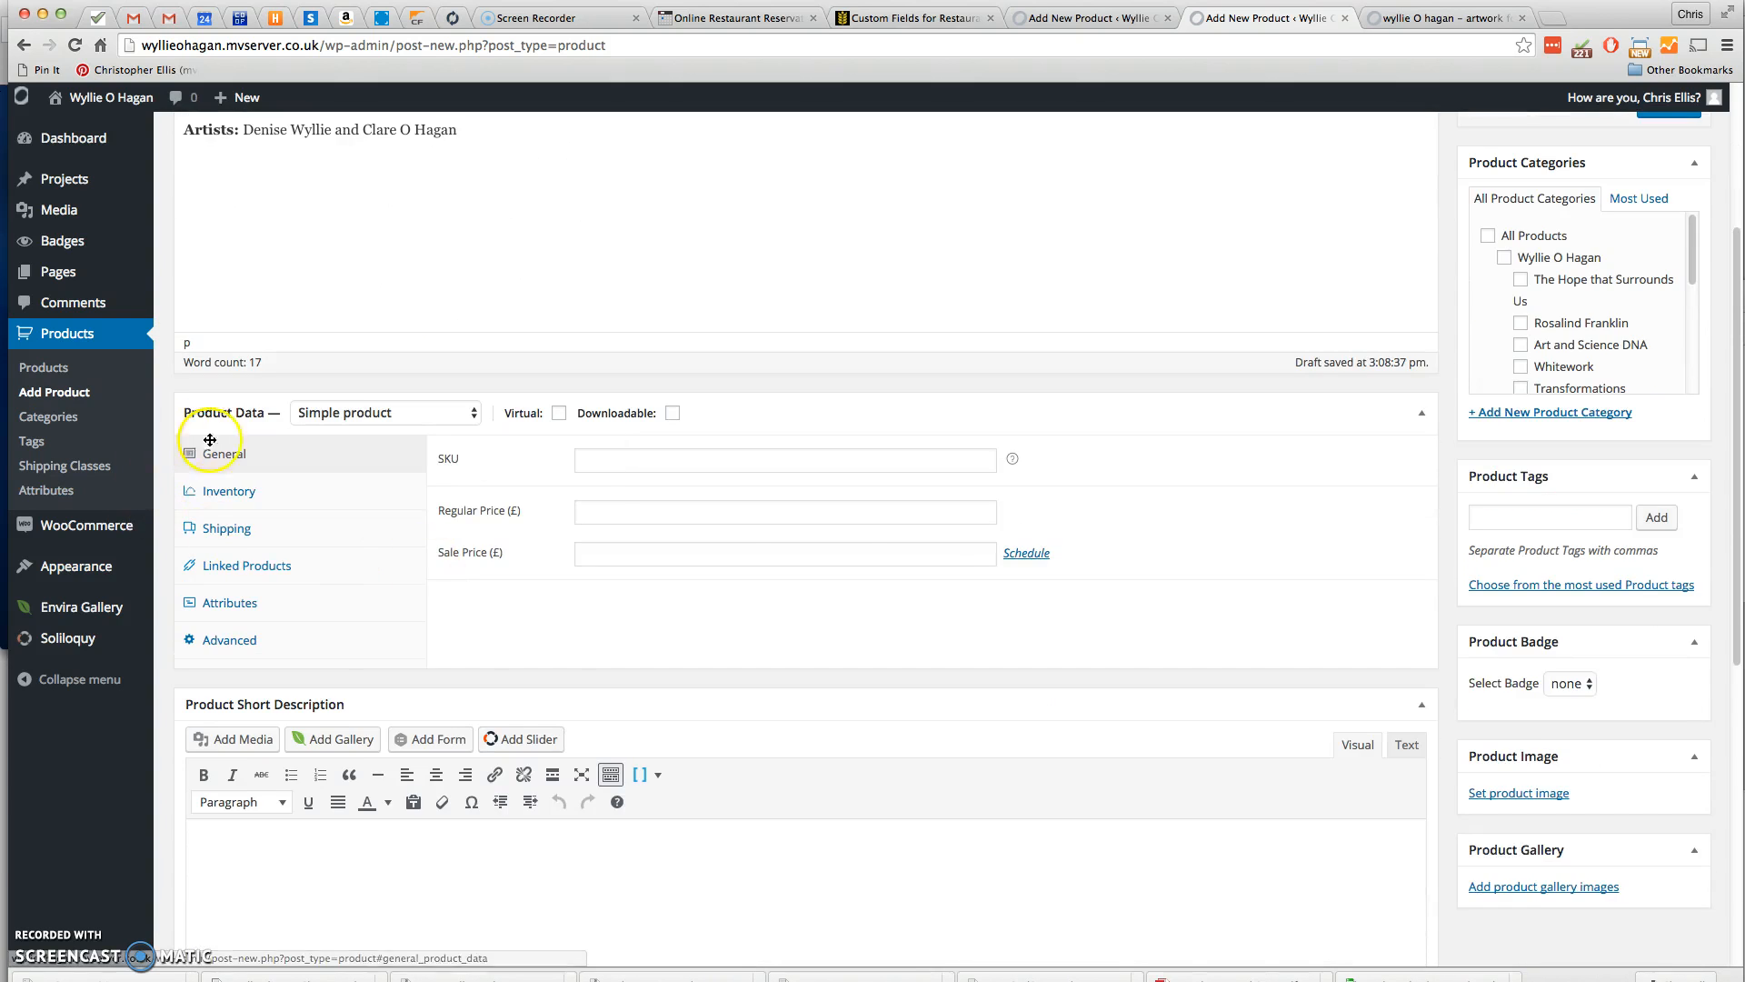
{"action": "left_click", "coordinate": [228, 495]}
{"action": "left_click", "coordinate": [239, 455]}
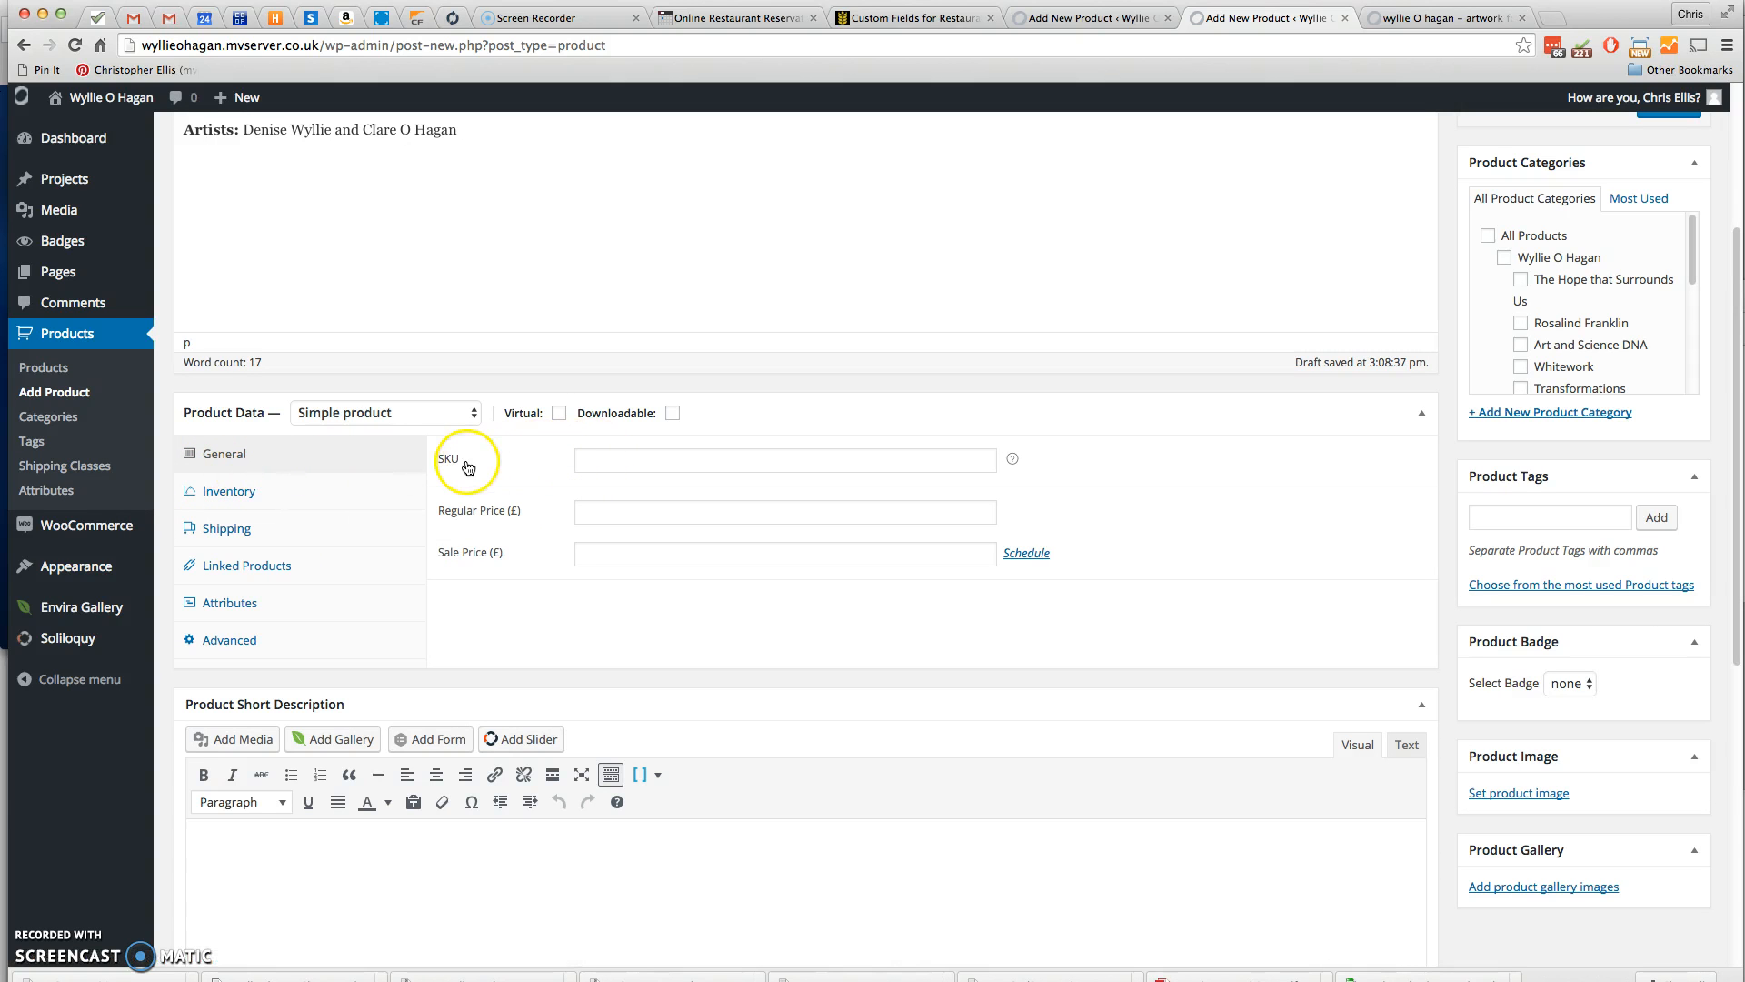
{"action": "mouse_move", "coordinate": [450, 466]}
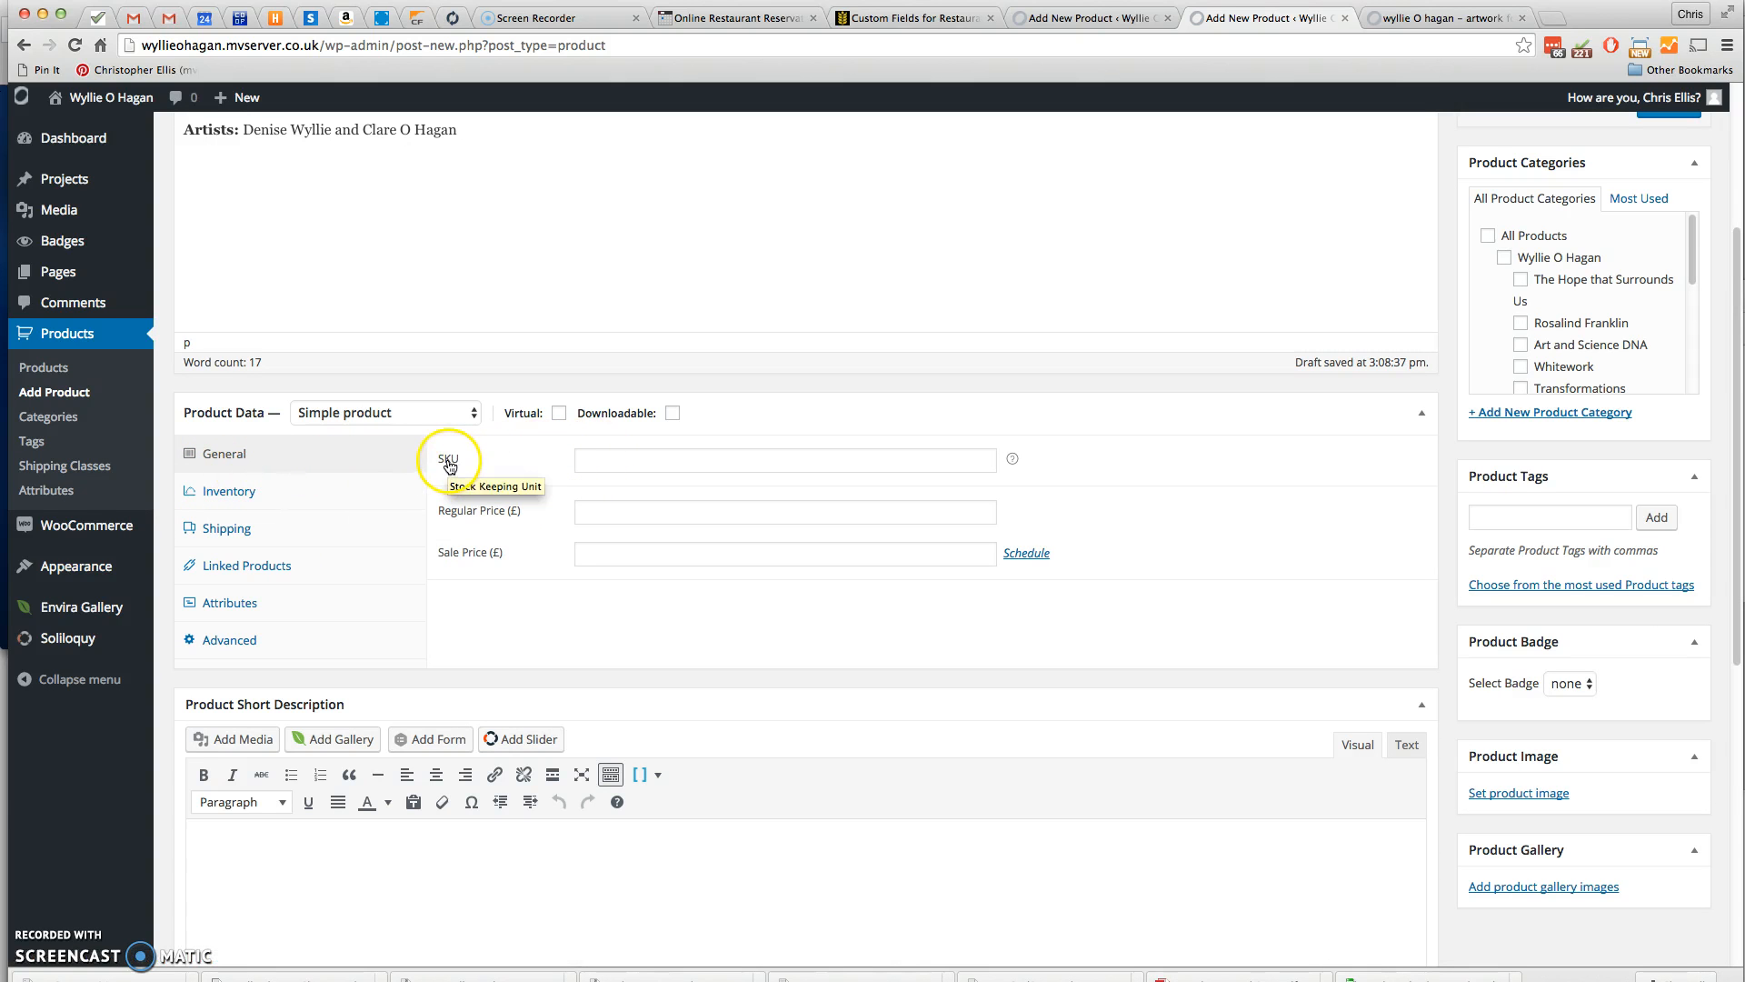
{"action": "left_click", "coordinate": [591, 460]}
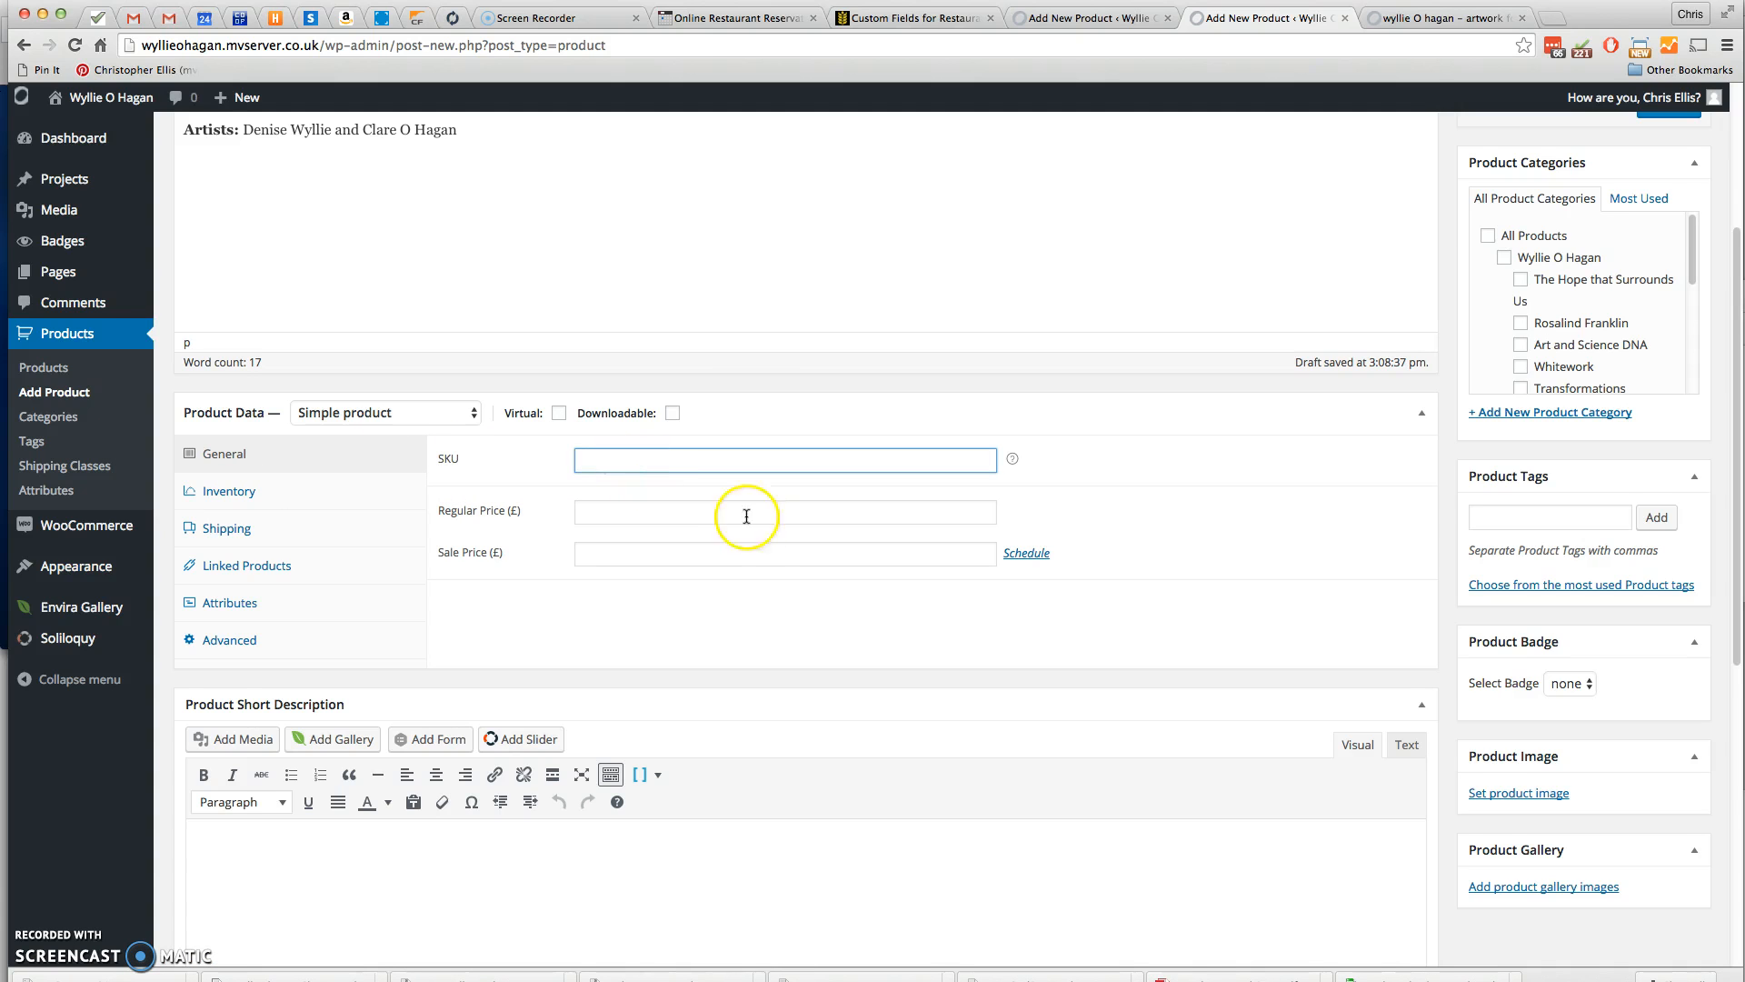
{"action": "scroll", "coordinate": [789, 542], "scroll_direction": "up", "scroll_amount": 2}
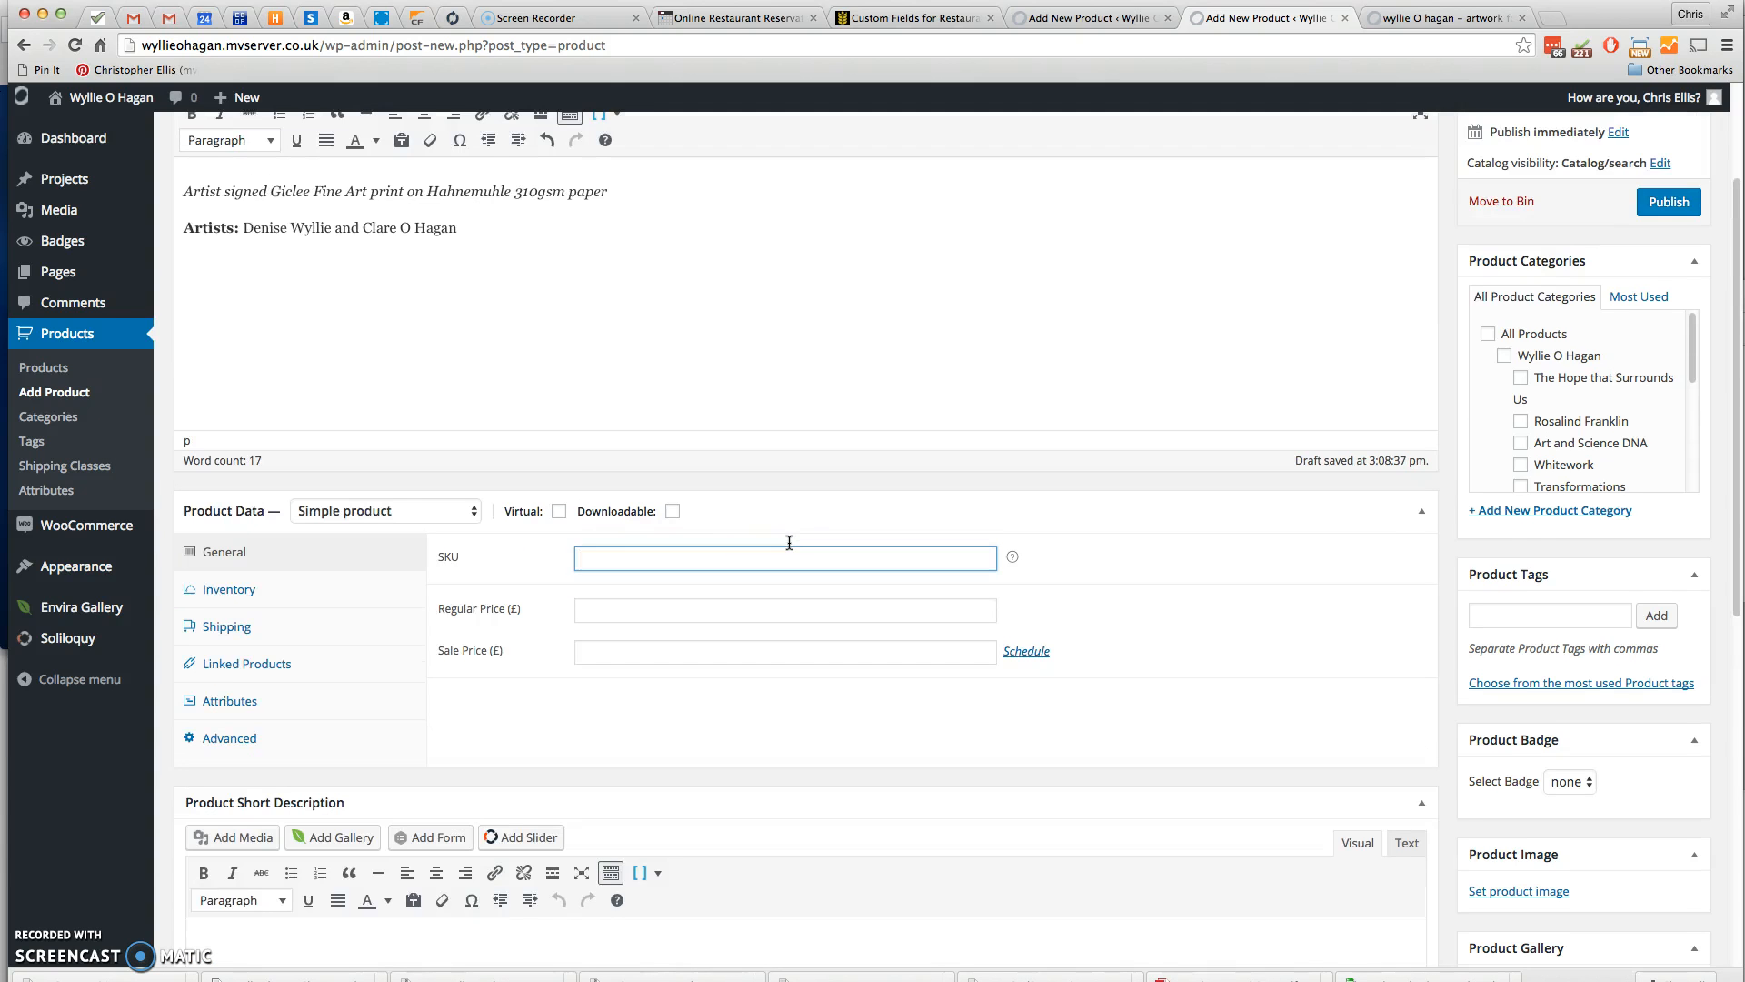
{"action": "scroll", "coordinate": [789, 542], "scroll_direction": "up", "scroll_amount": 3}
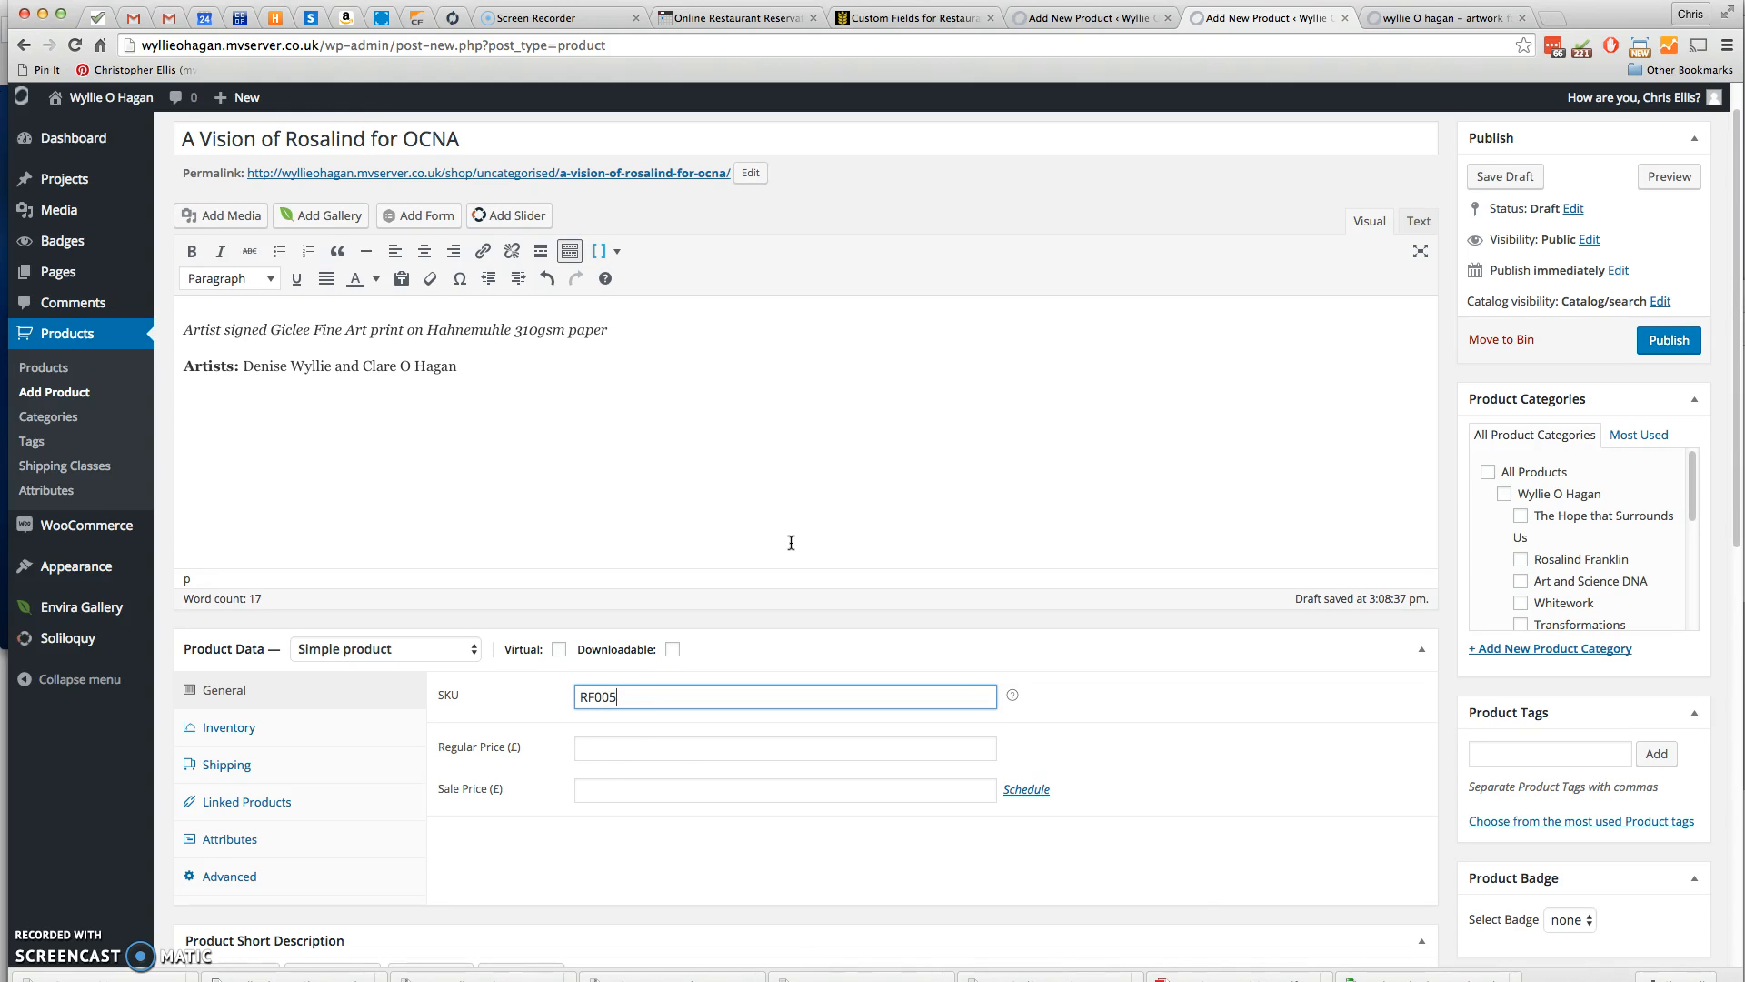
{"action": "left_click", "coordinate": [596, 750]}
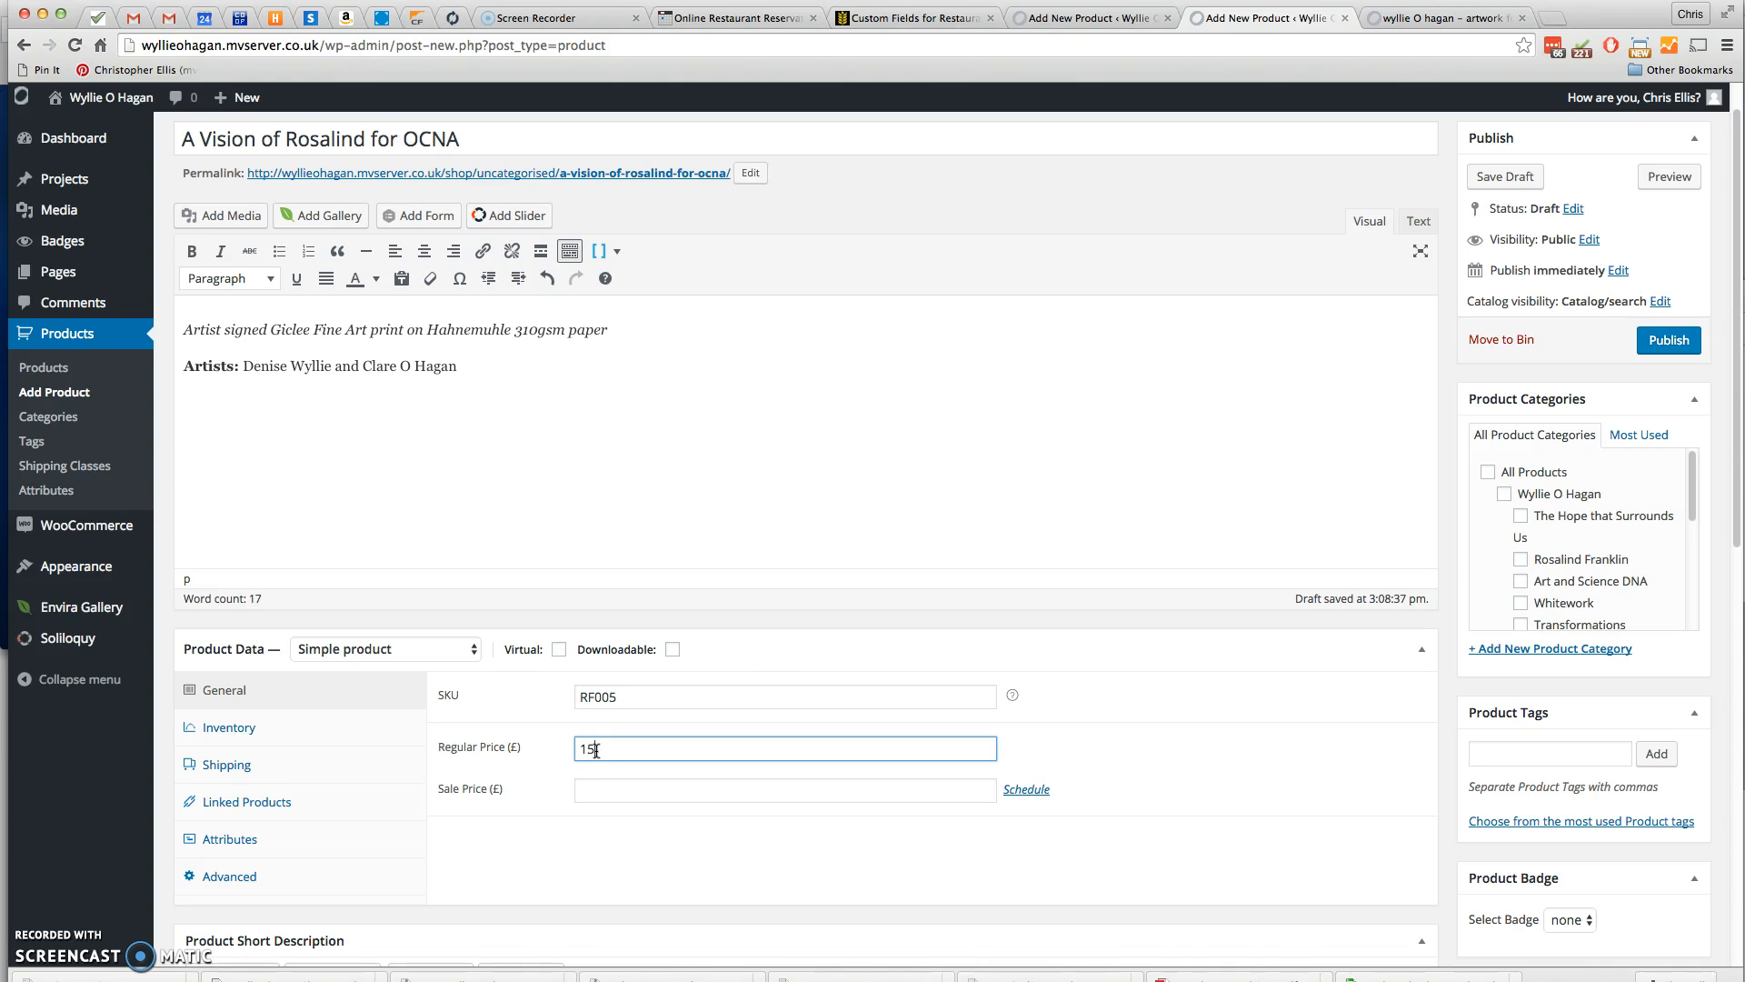
Try product-level stock management with a stock quantity of 30, and turn stock management off again
{"action": "left_click", "coordinate": [238, 729]}
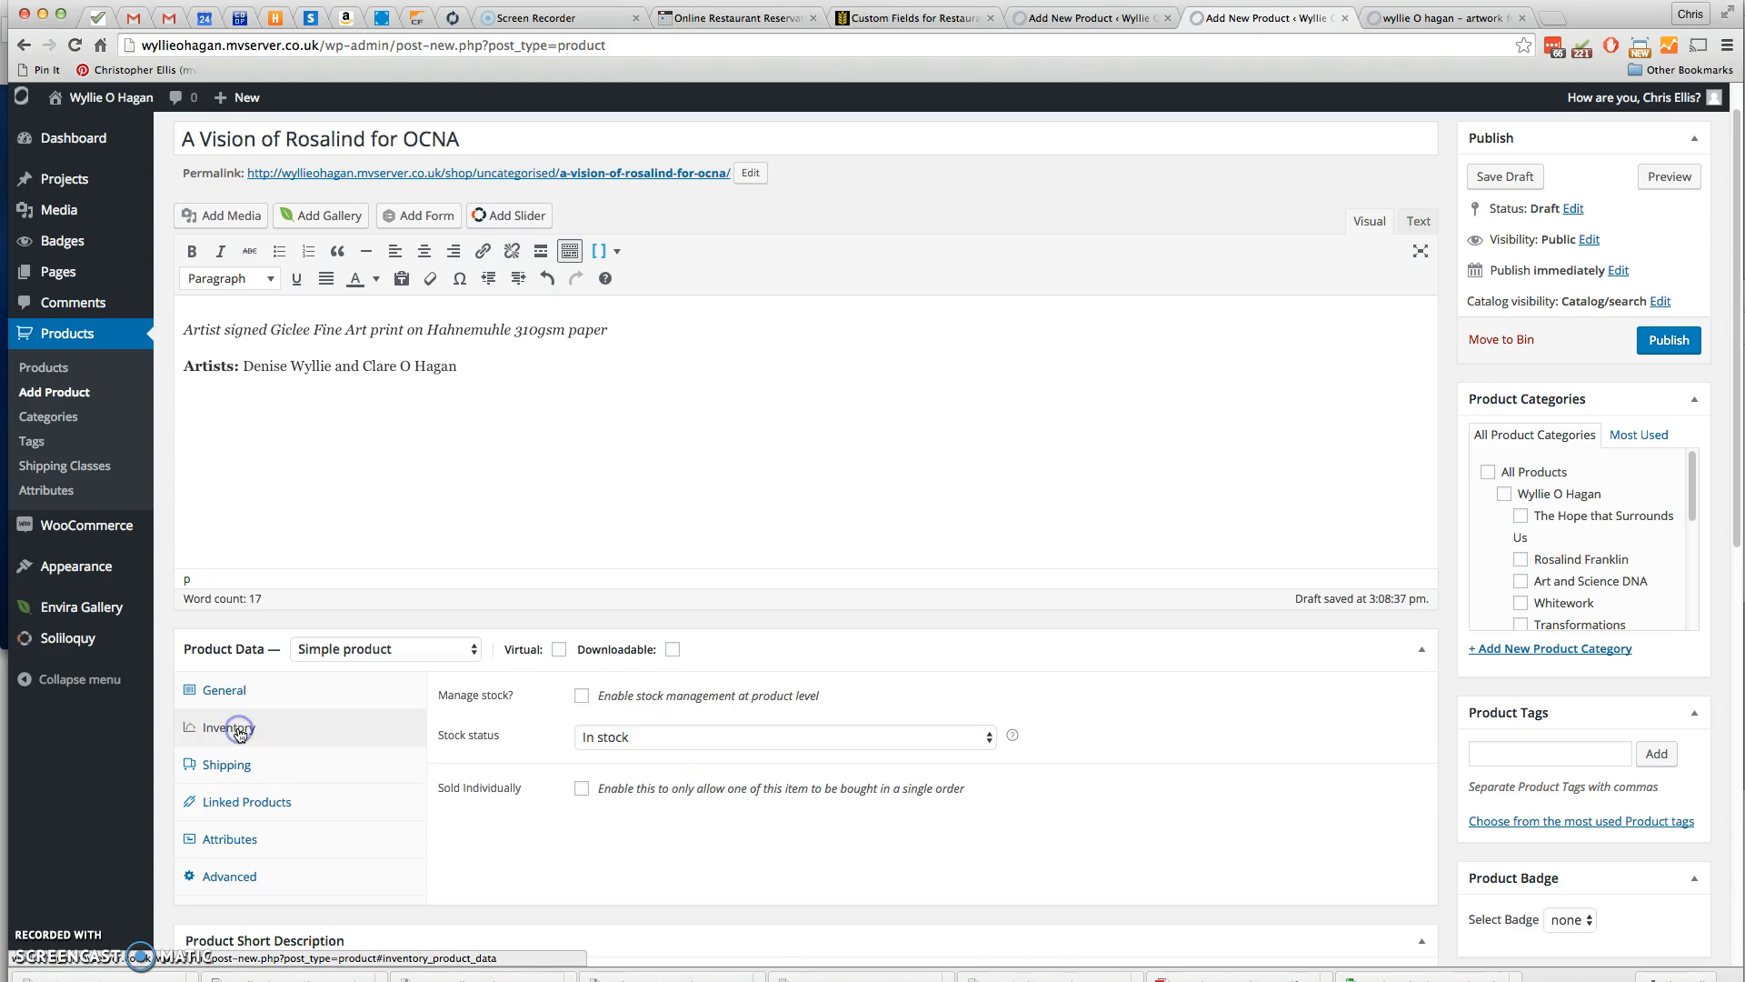
{"action": "left_click", "coordinate": [581, 696]}
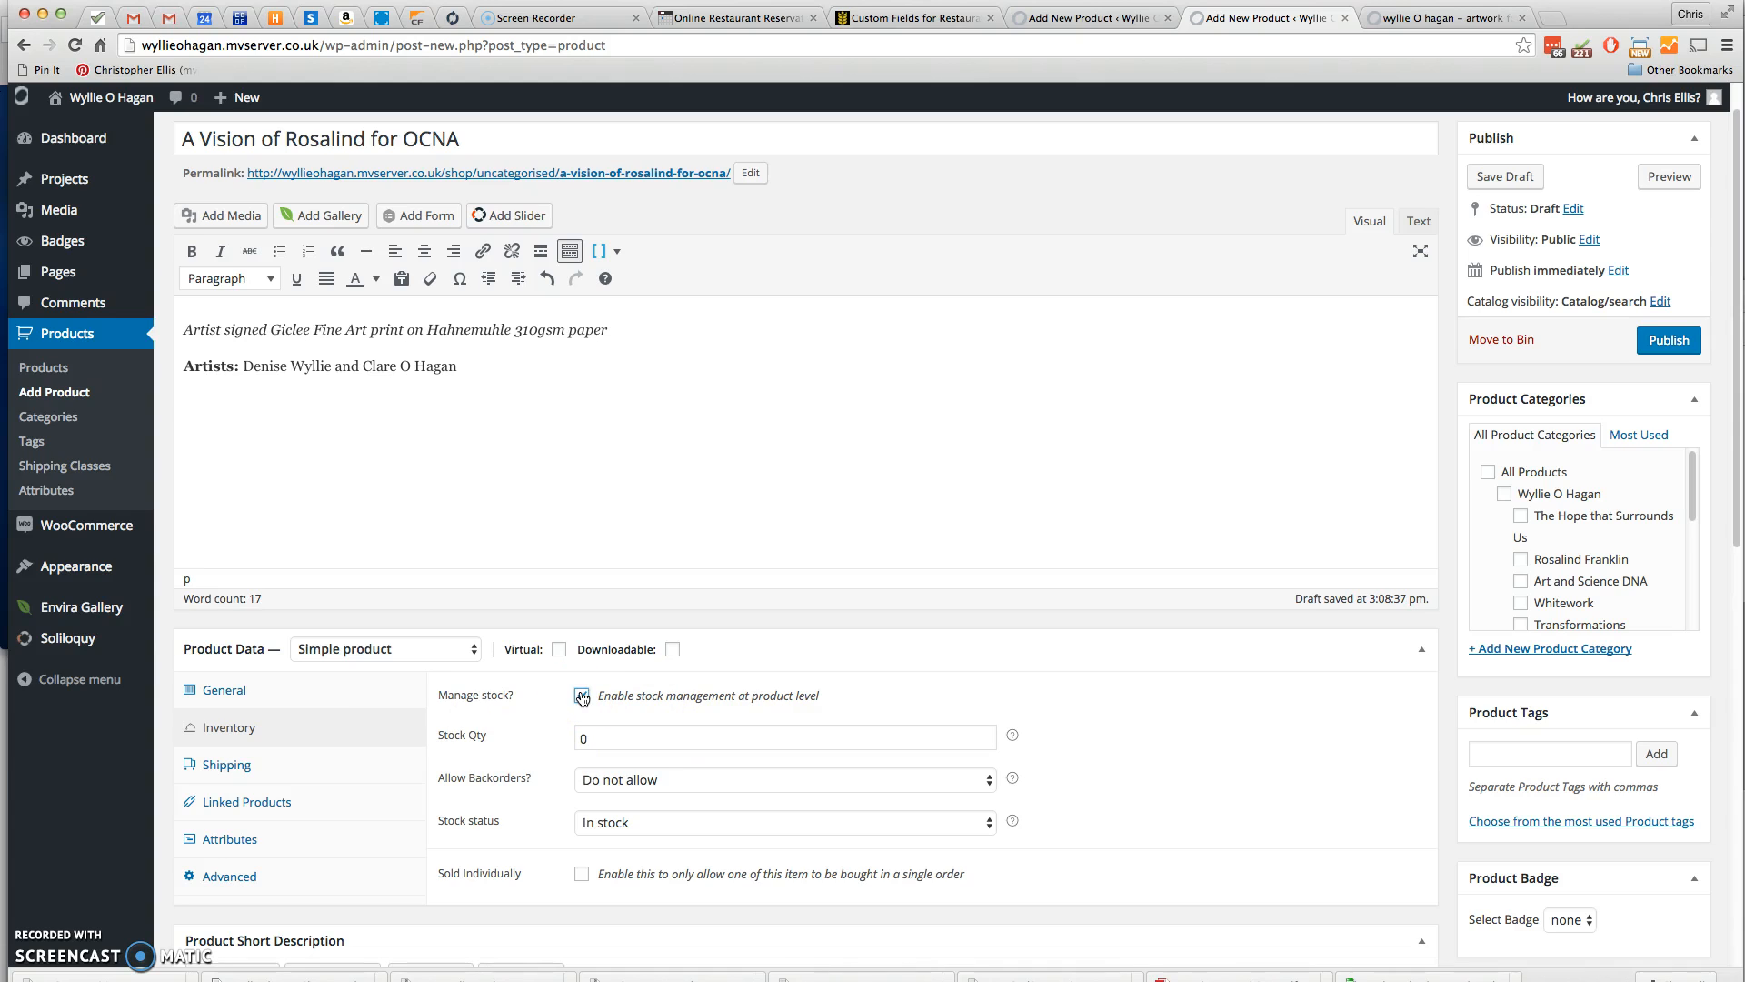
{"action": "left_click", "coordinate": [556, 739]}
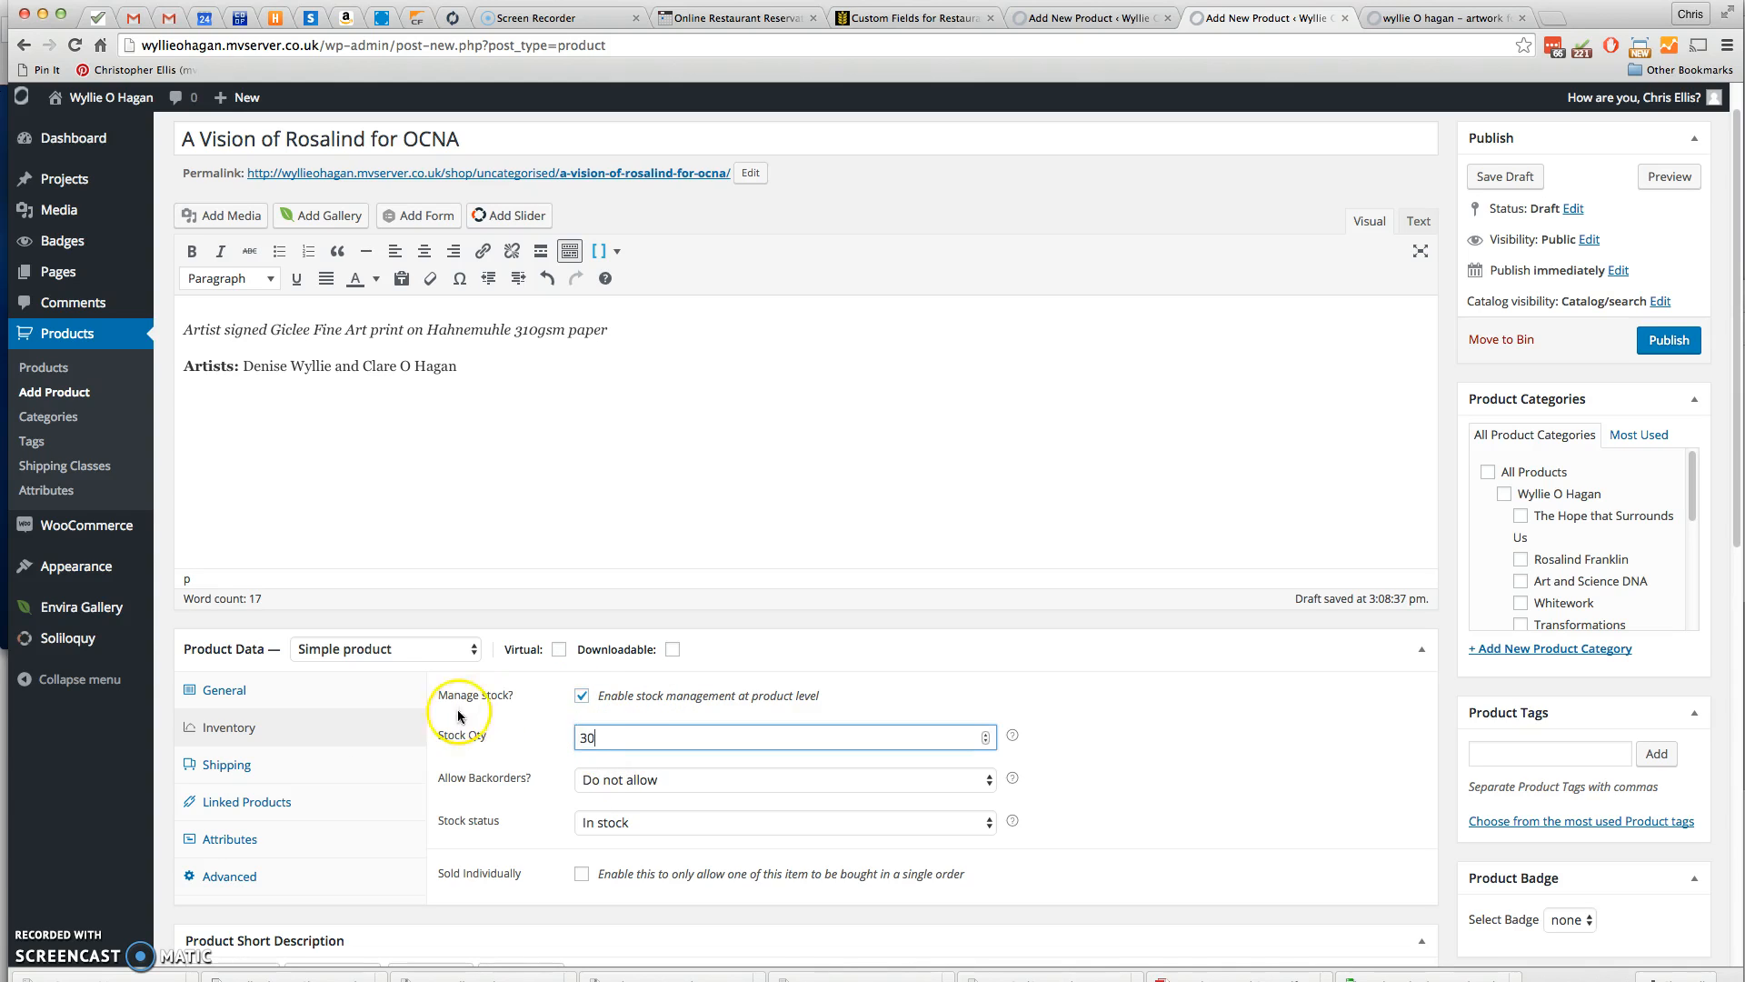
{"action": "left_click", "coordinate": [582, 698]}
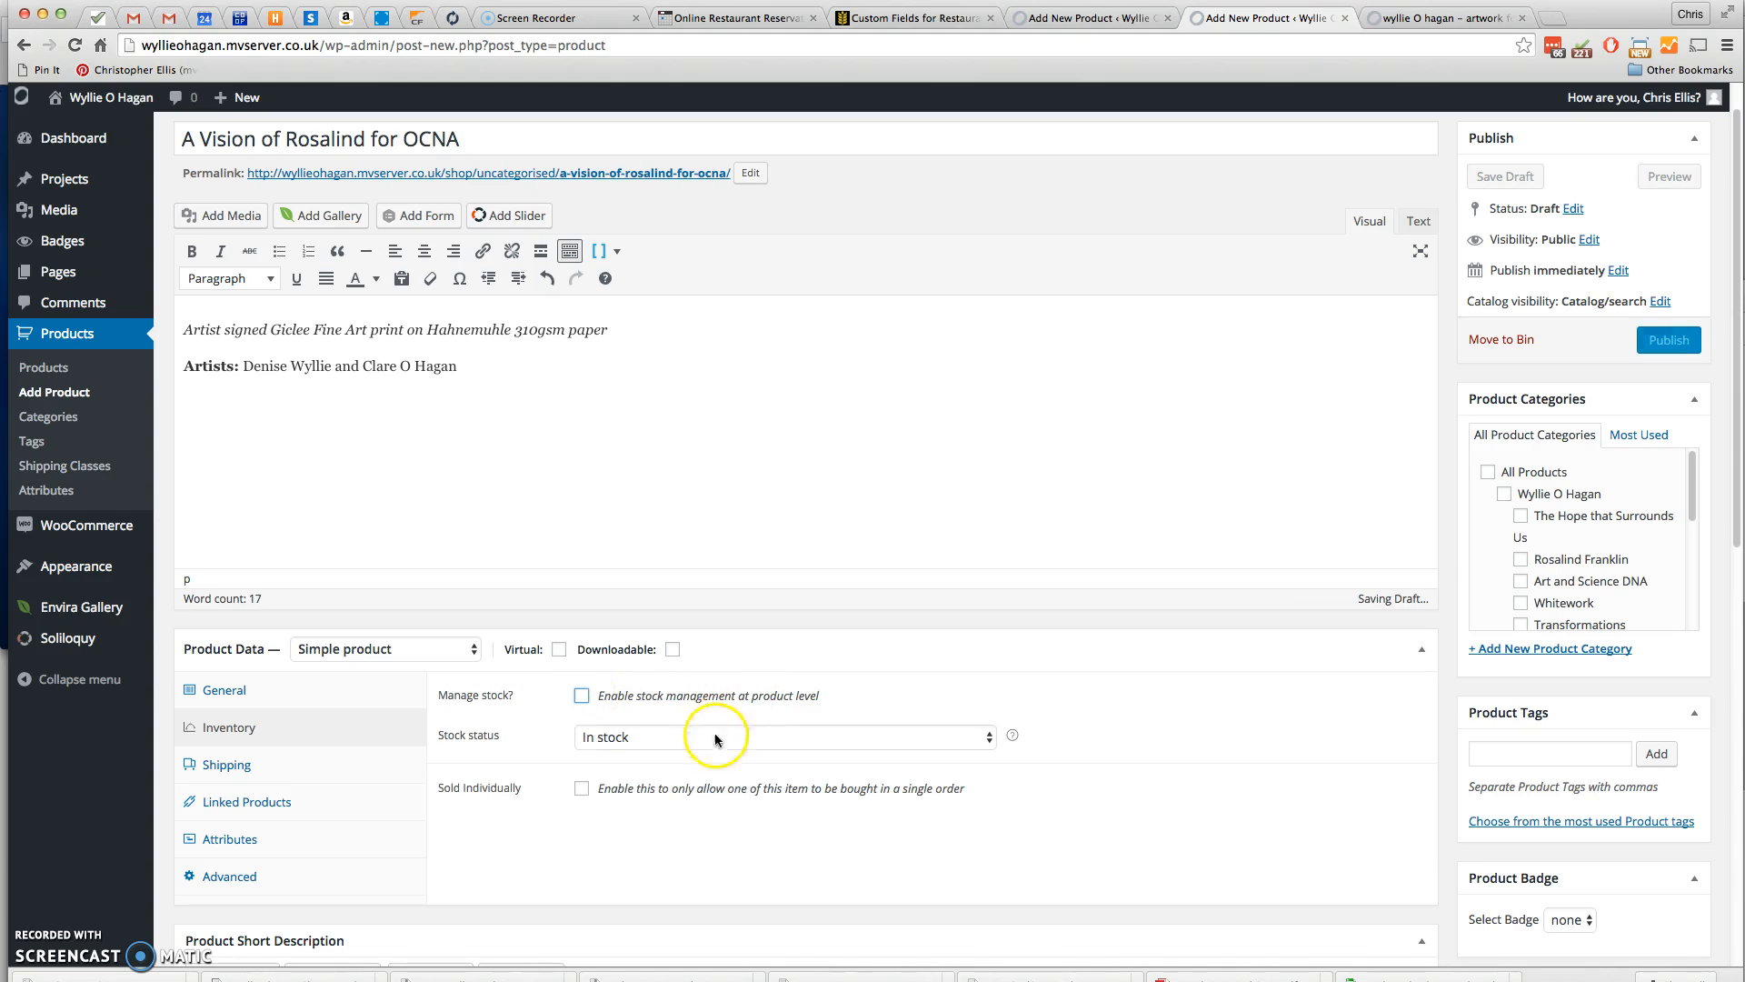
In the product's shipping data, set the width to 30 cm and the height to 42 cm, taking the size from the artwork sale page
{"action": "left_click", "coordinate": [256, 771]}
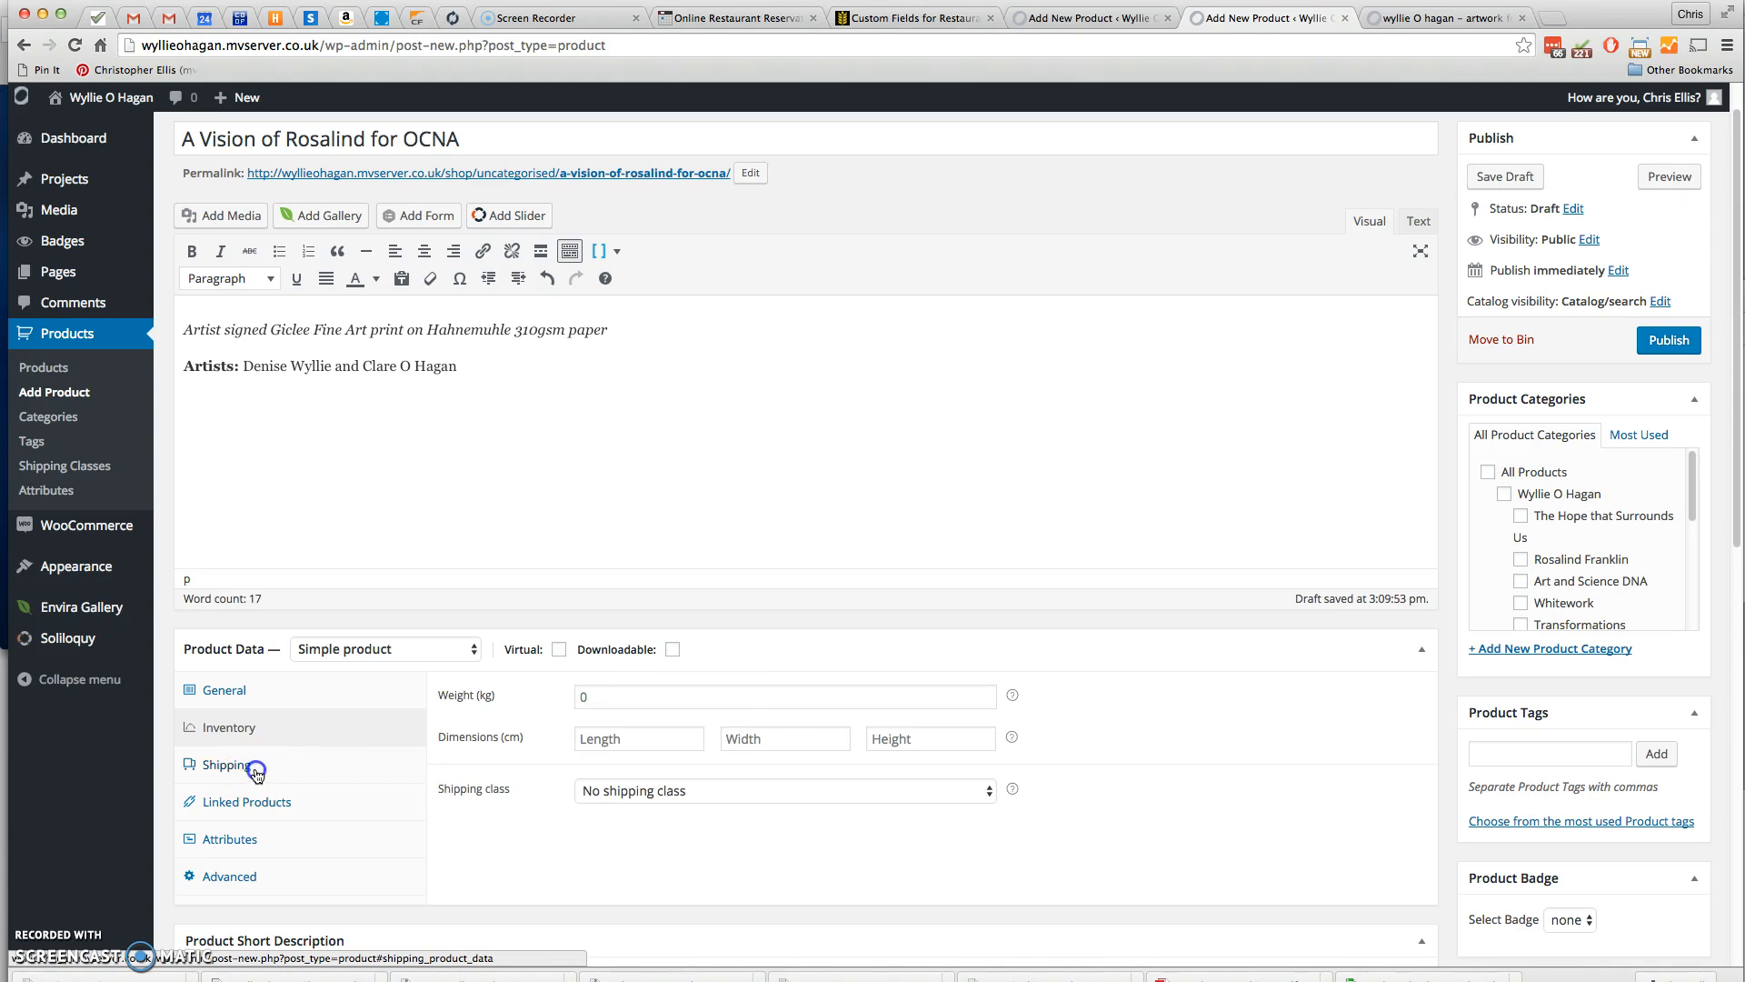
{"action": "left_click", "coordinate": [703, 798]}
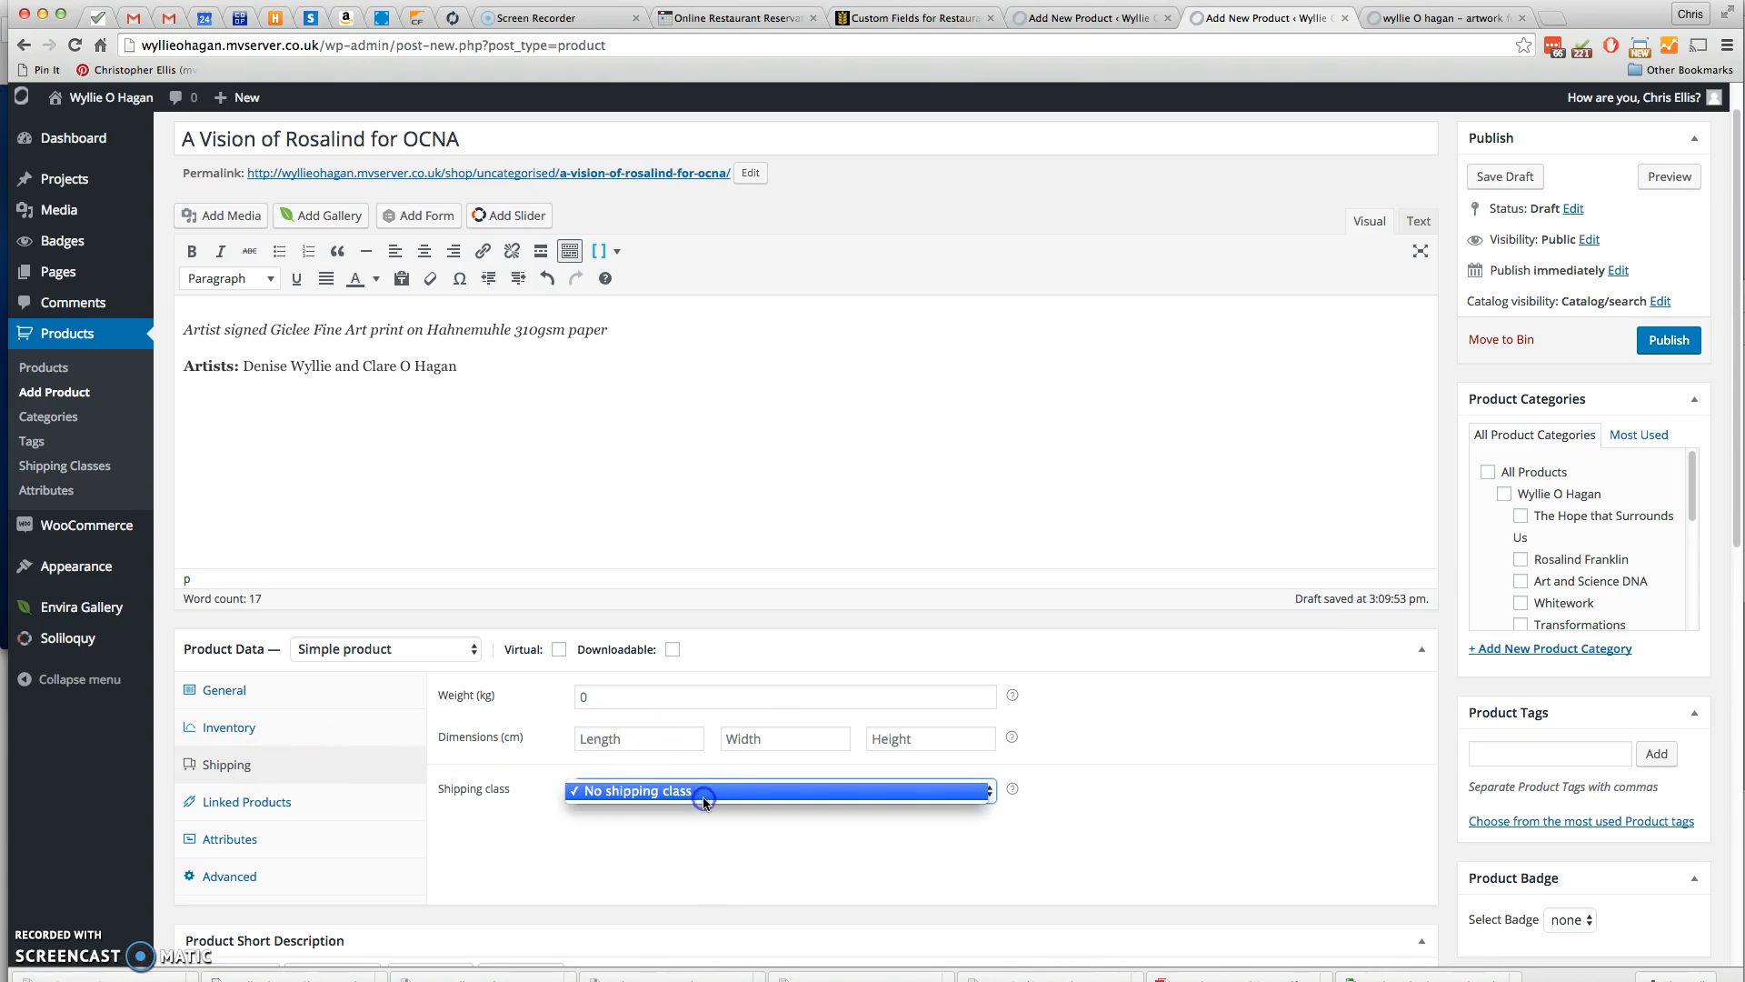
{"action": "left_click", "coordinate": [616, 710]}
{"action": "left_click", "coordinate": [804, 743]}
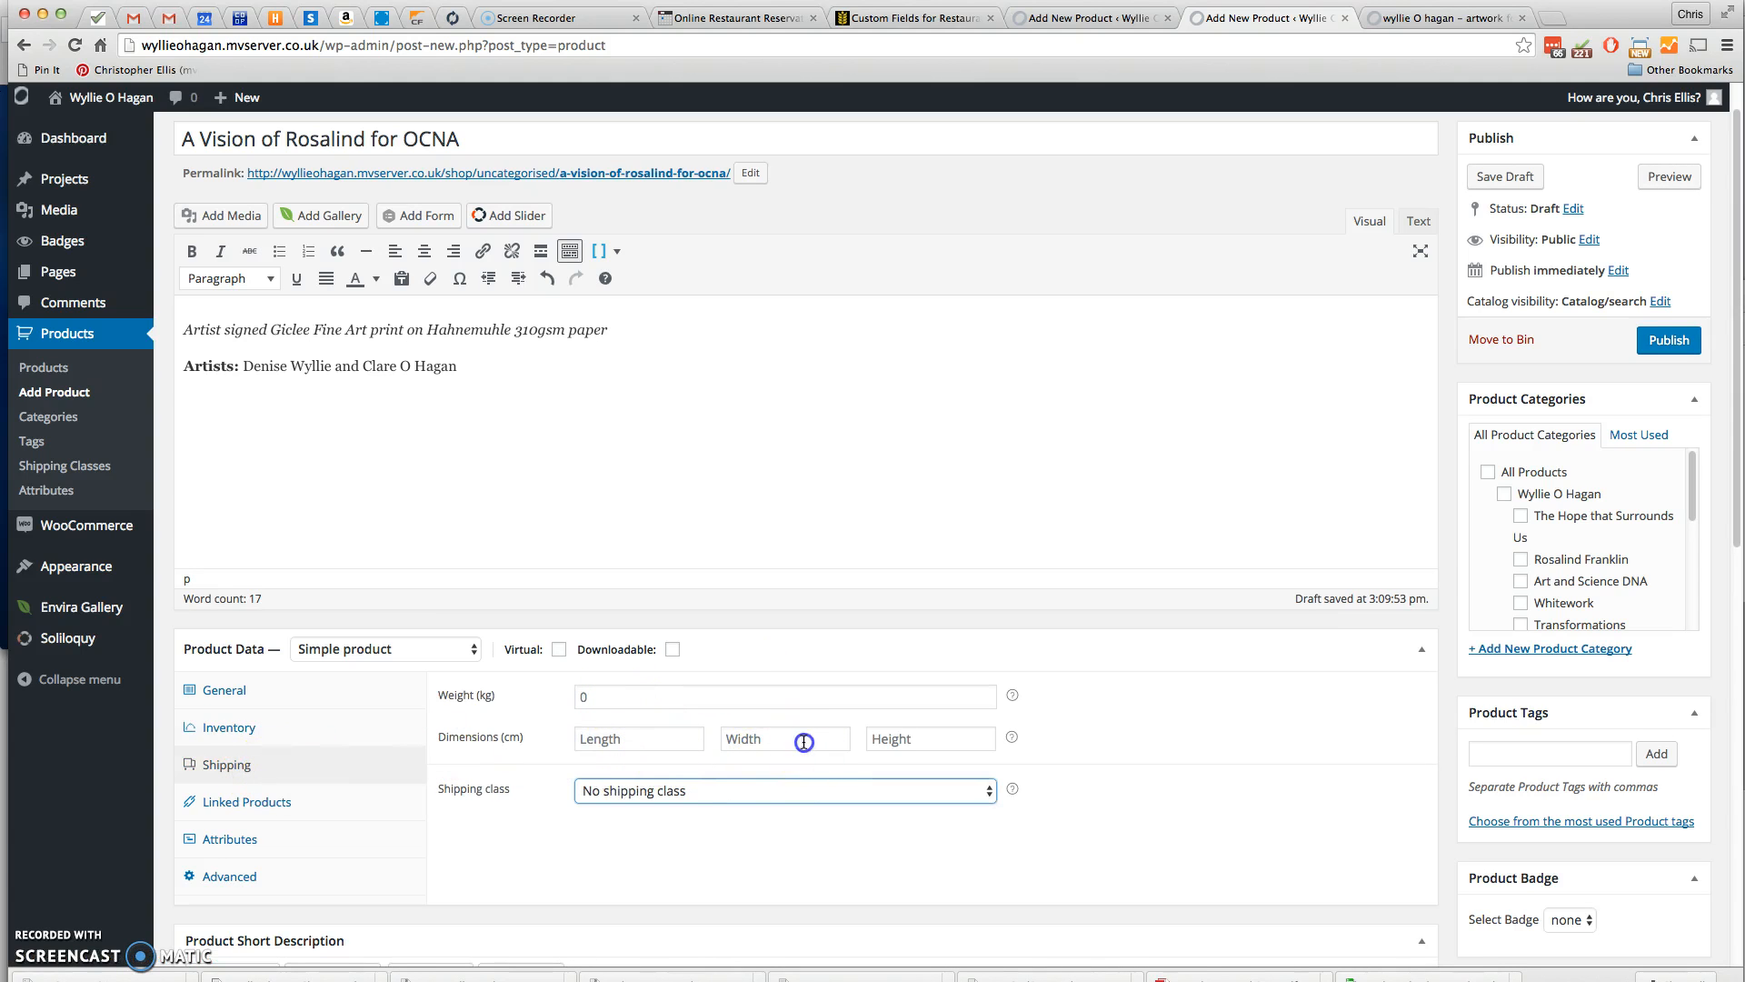
{"action": "left_click", "coordinate": [1474, 24]}
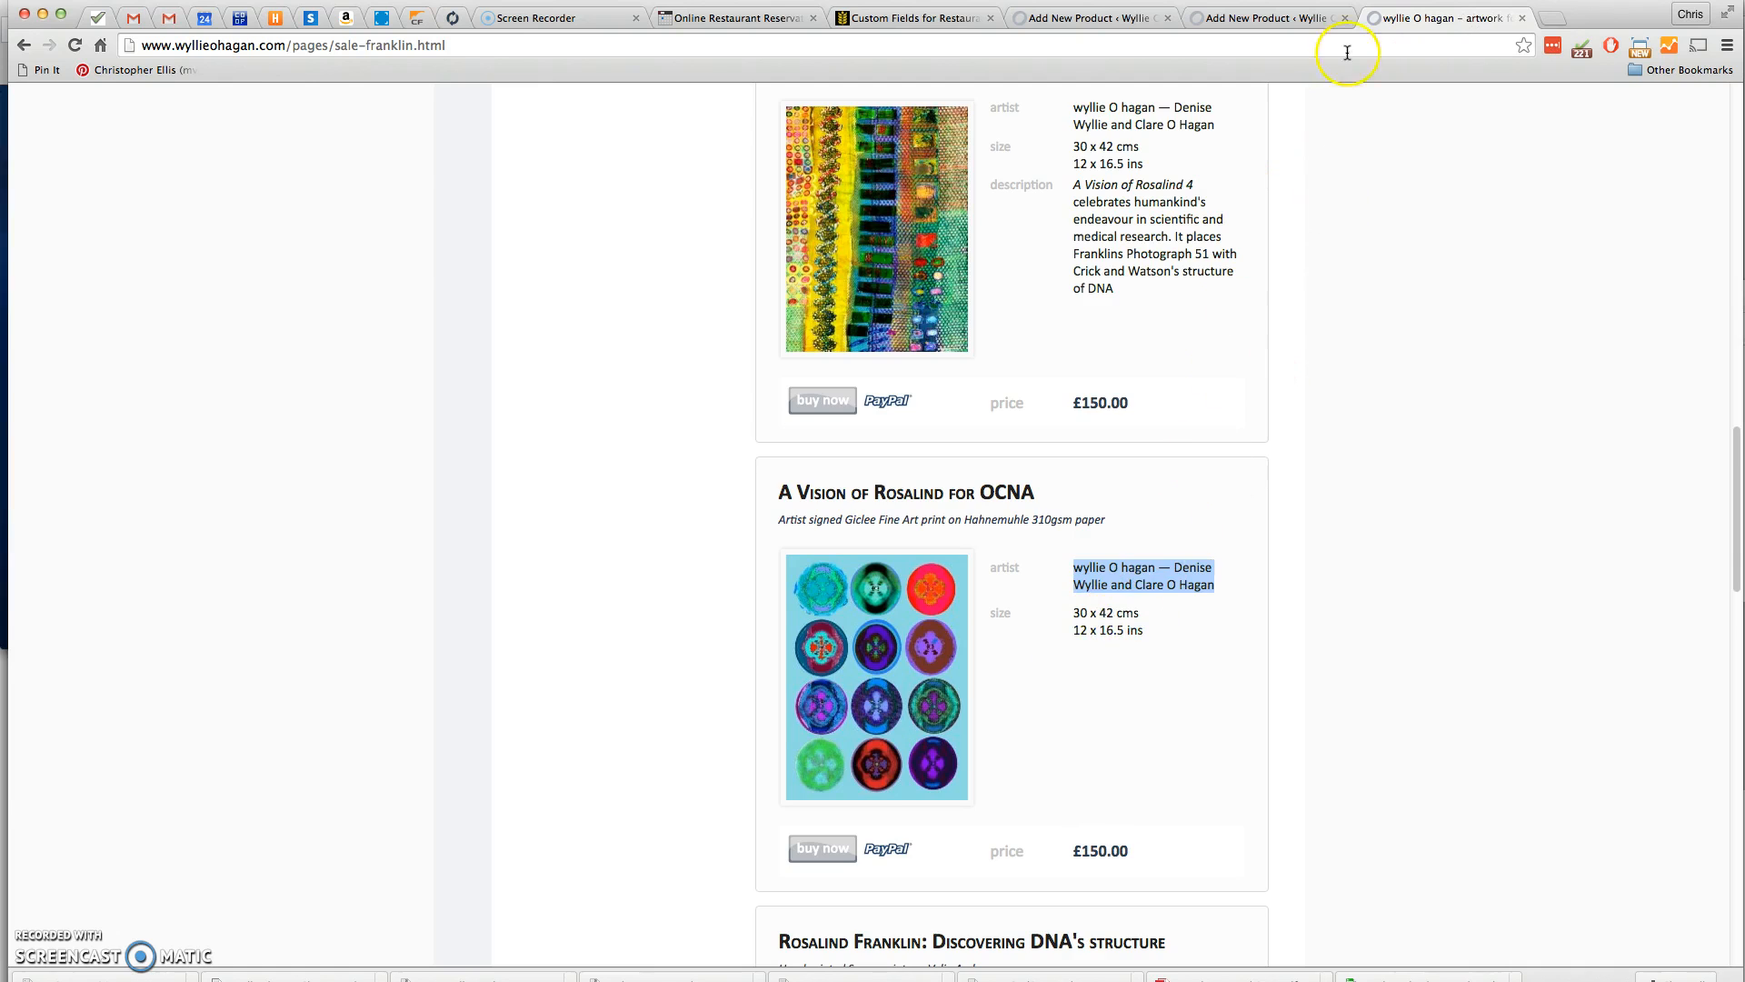
{"action": "left_click", "coordinate": [1293, 24]}
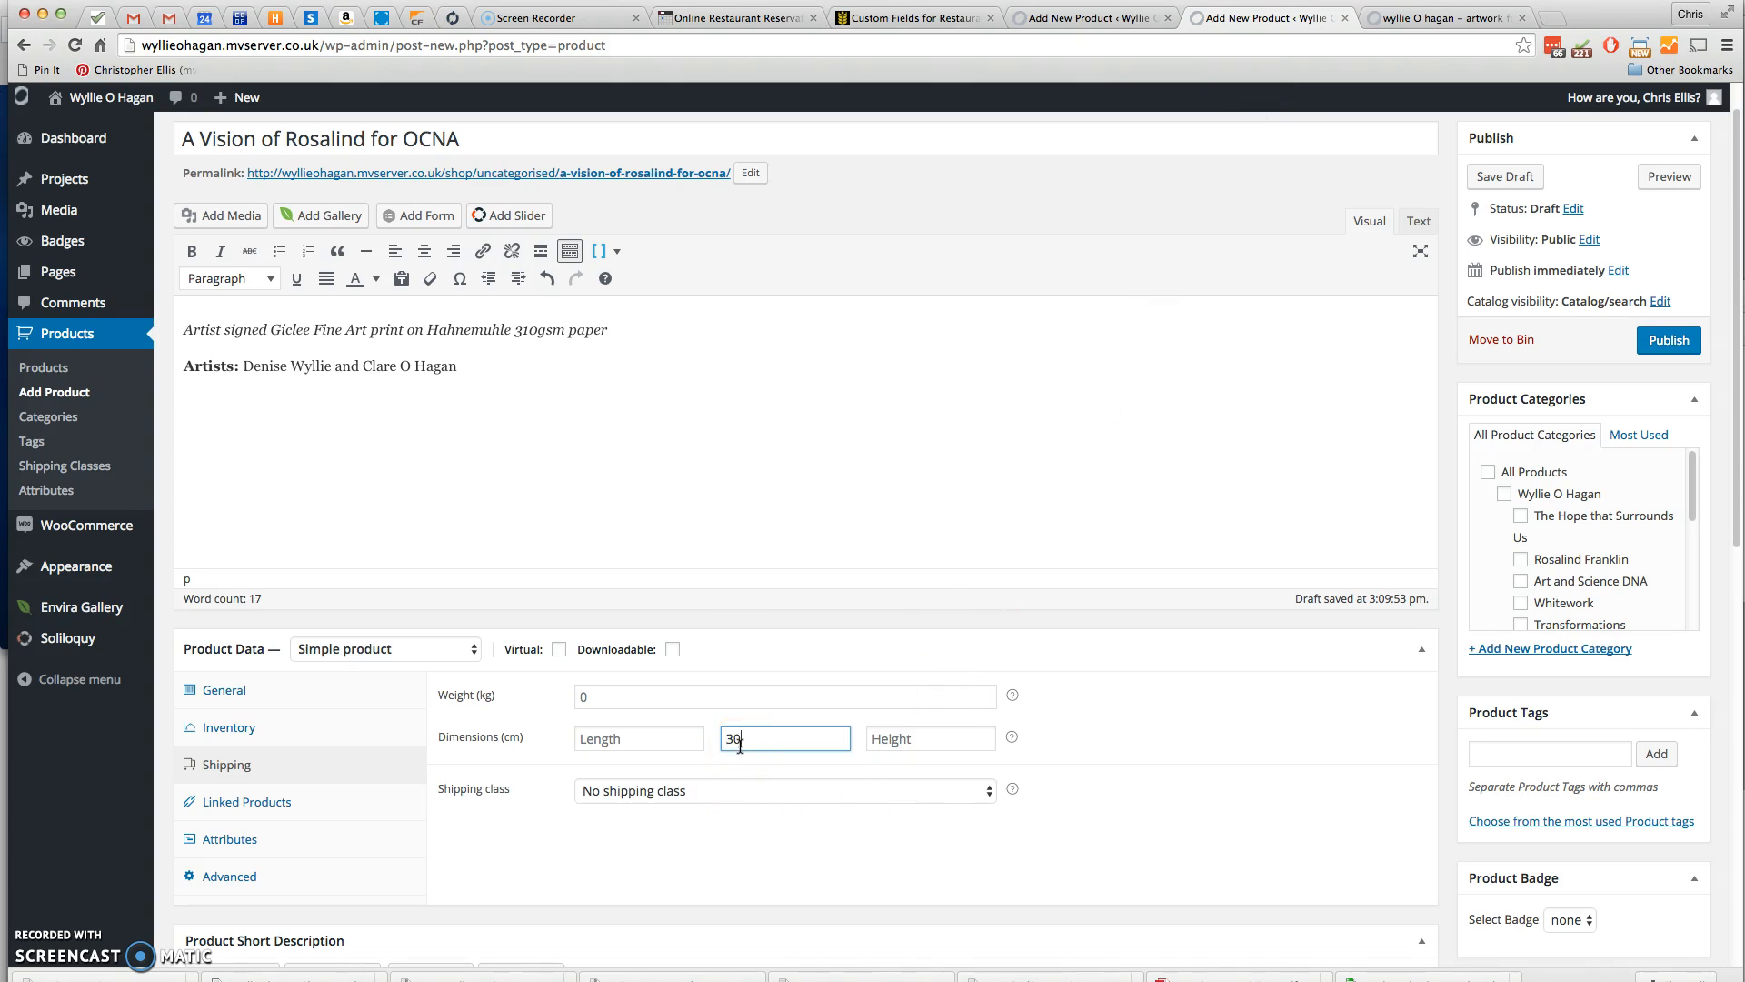
{"action": "left_click", "coordinate": [740, 745]}
{"action": "type", "text": "30"}
{"action": "left_click", "coordinate": [881, 734]}
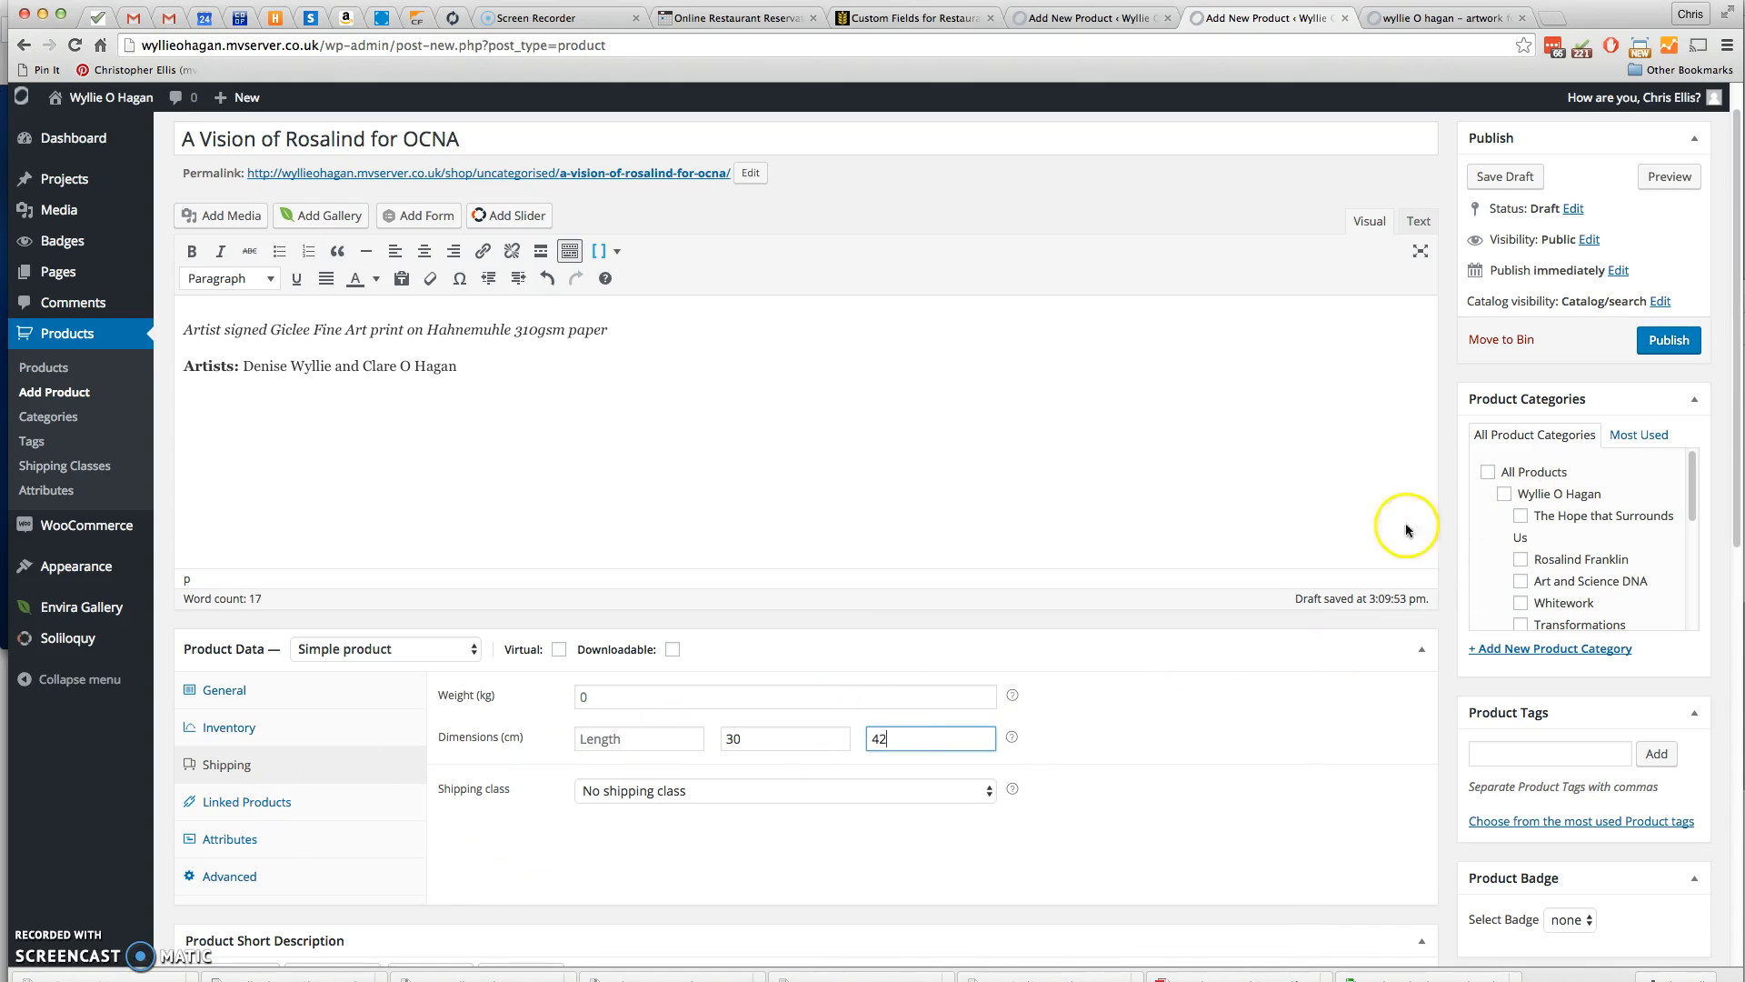
For the product image, select A1-Photo-51-Vis-Ros-OCNA-finalWebsite.jpg in the media library, matching the artwork on the sale page
{"action": "scroll", "coordinate": [1291, 535], "scroll_direction": "down", "scroll_amount": 1}
{"action": "scroll", "coordinate": [1292, 535], "scroll_direction": "down", "scroll_amount": 5}
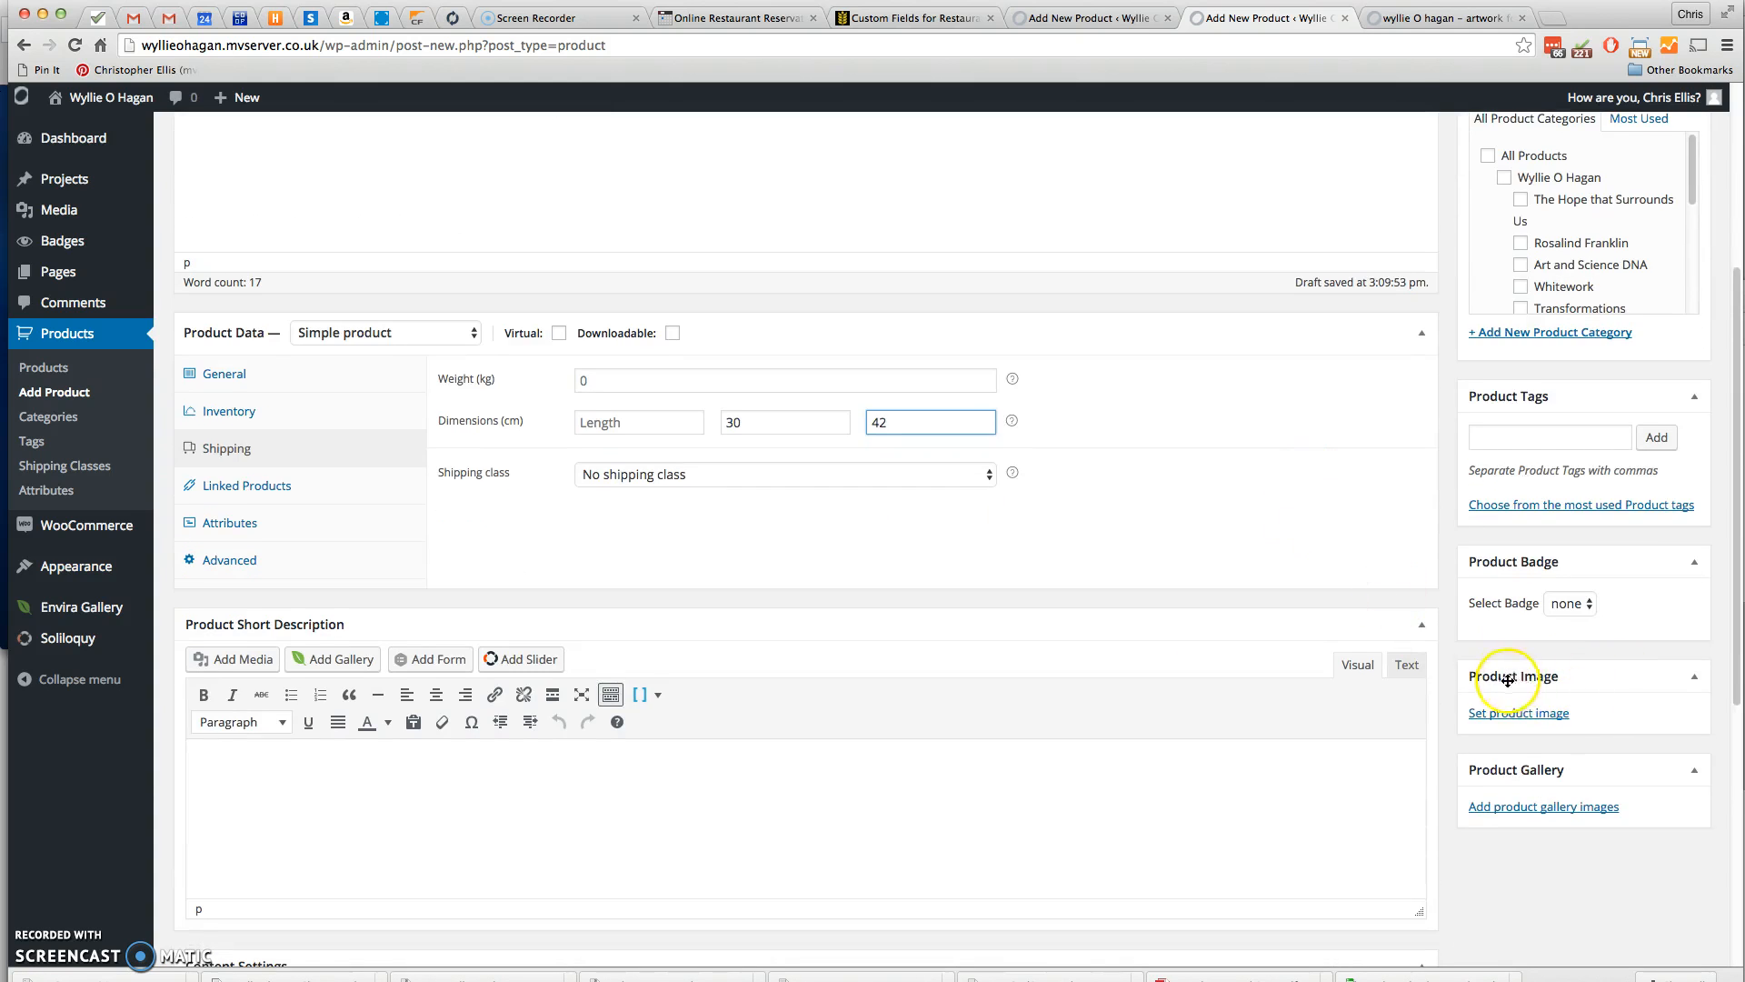
{"action": "left_click", "coordinate": [1542, 712]}
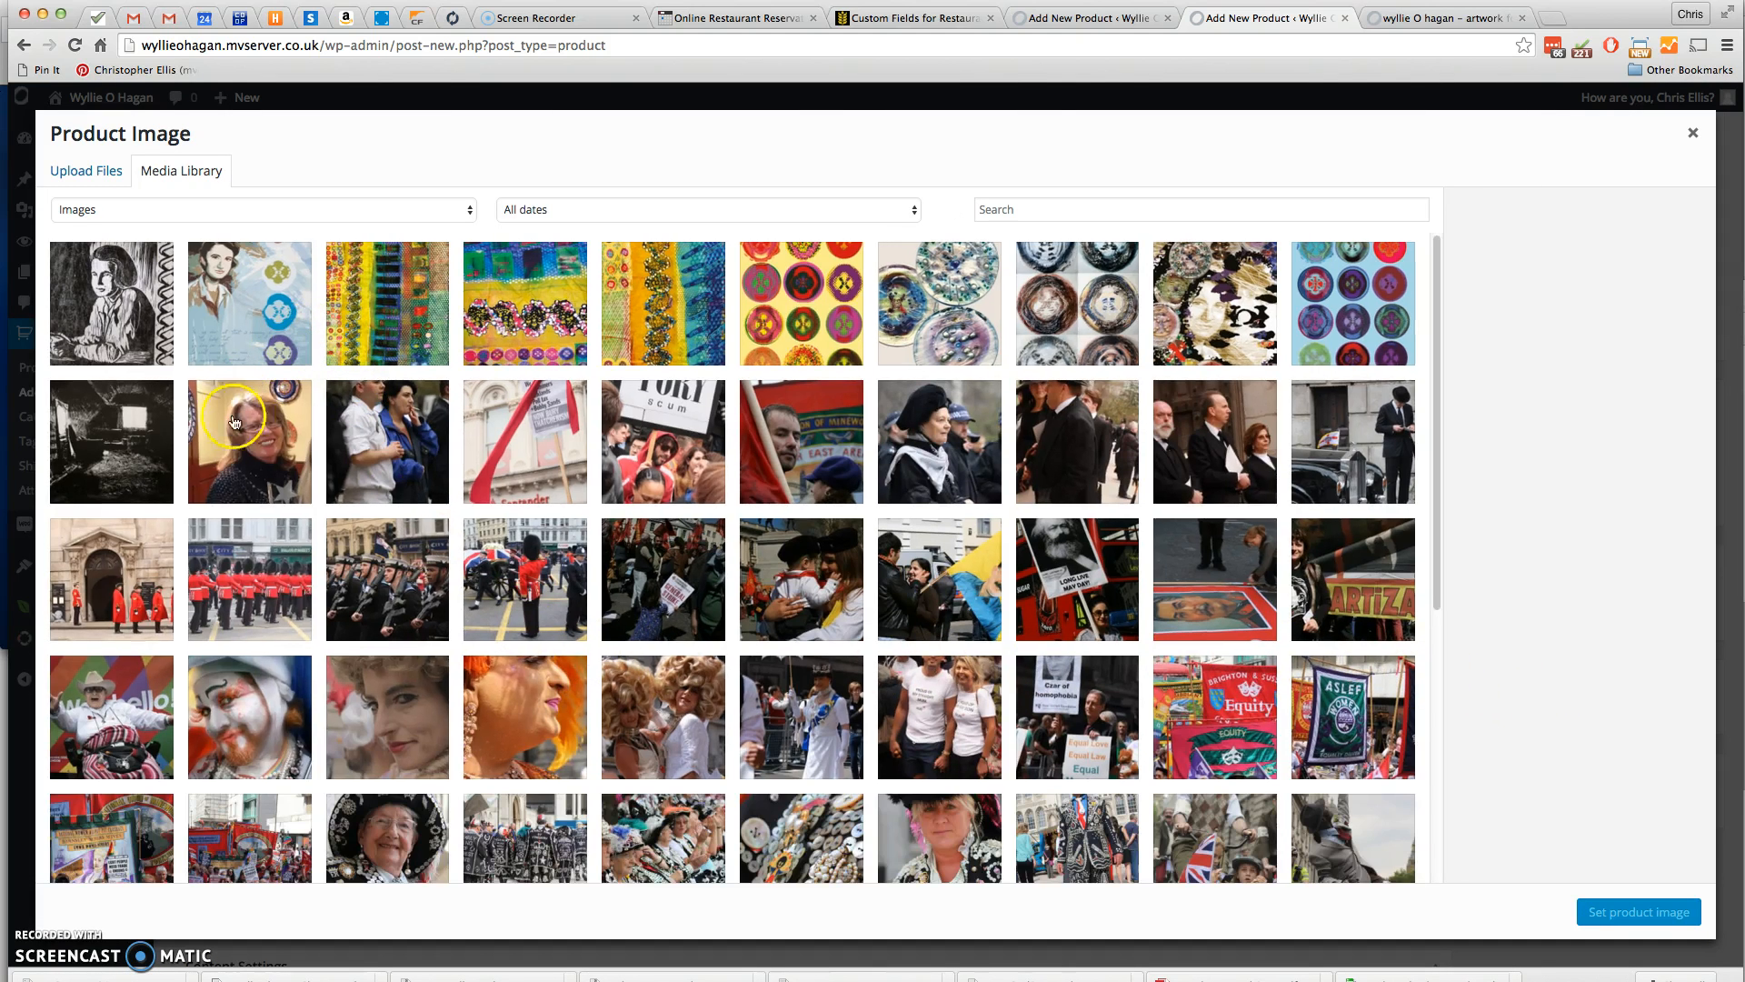
{"action": "left_click", "coordinate": [1418, 18]}
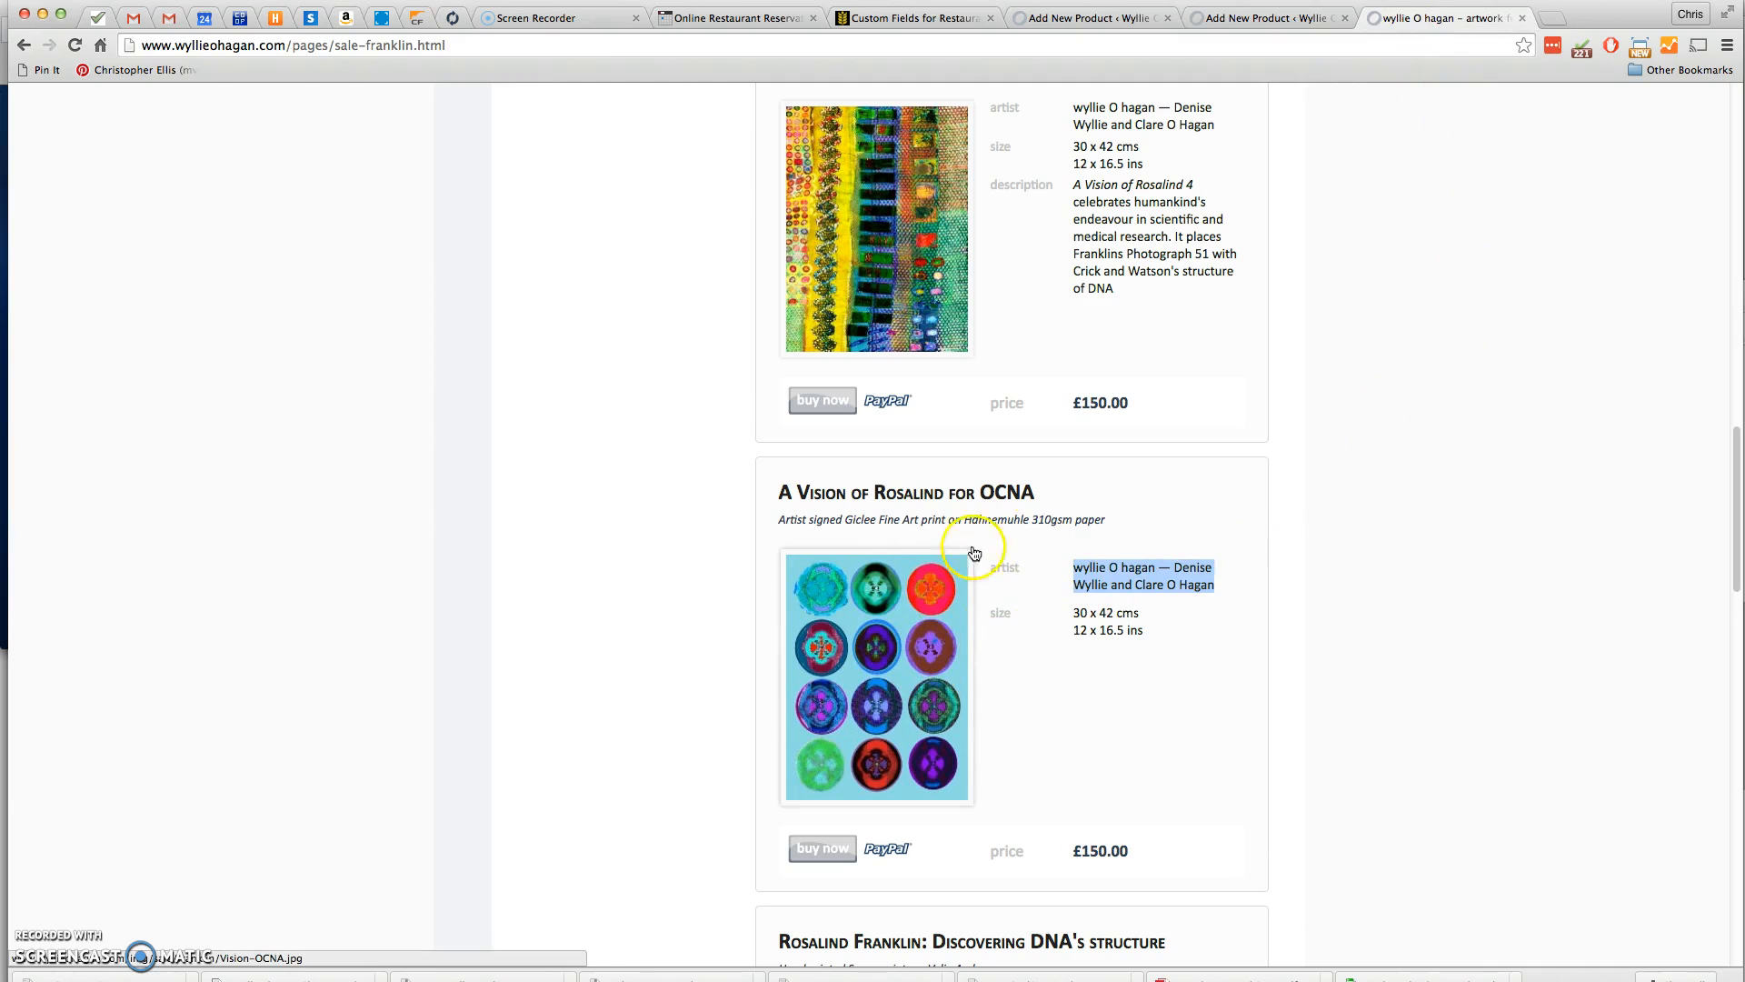
{"action": "left_click", "coordinate": [1271, 20]}
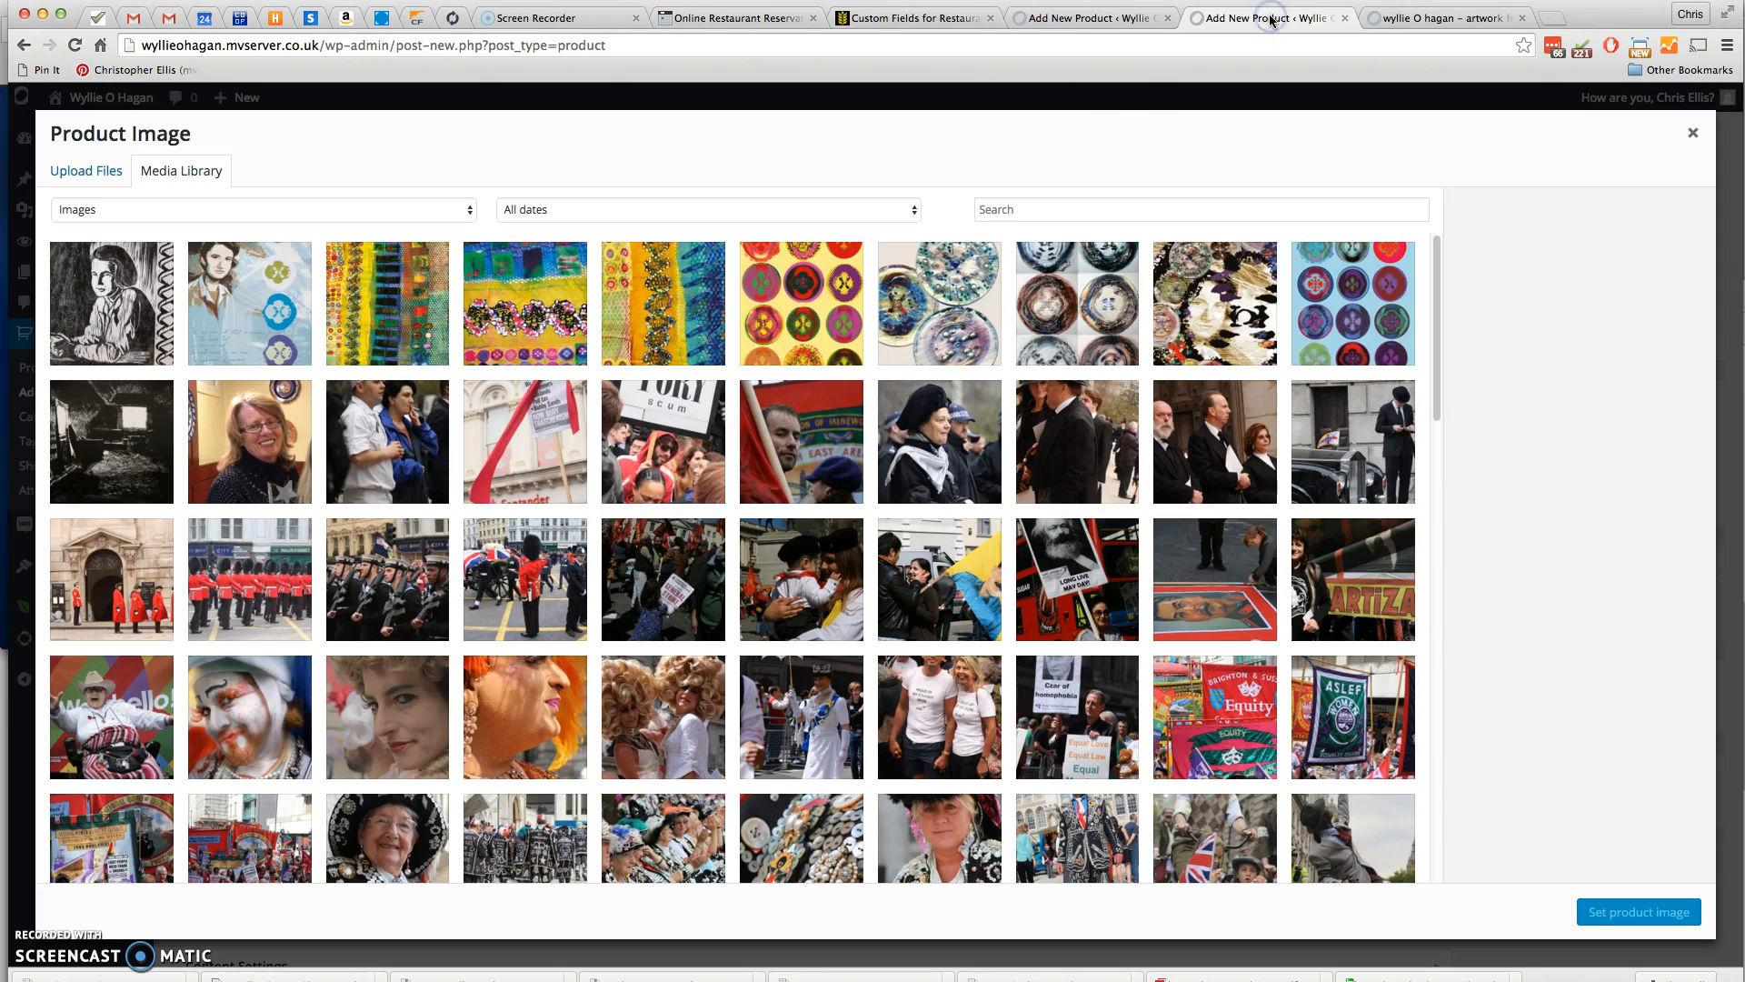
{"action": "left_click", "coordinate": [1371, 298]}
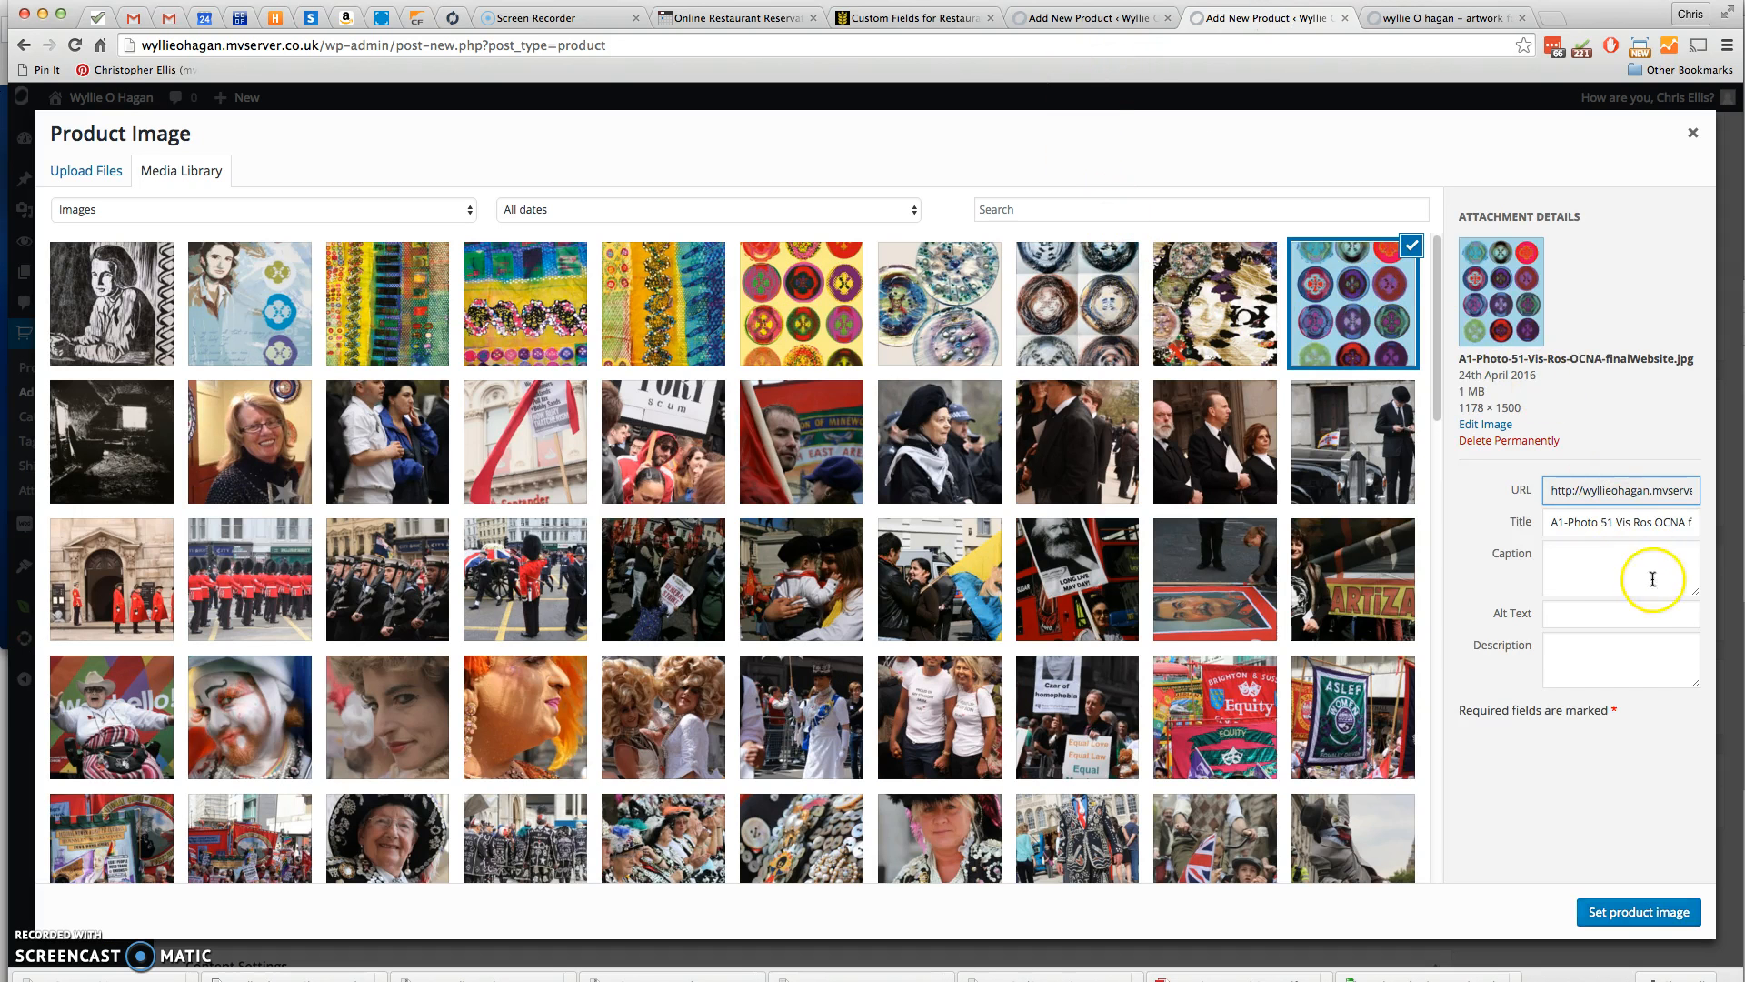
Give the selected image the title and alt text "Rosalind Franklin" and set it as the product image
{"action": "left_click_drag", "start_coordinate": [1545, 520], "coordinate": [1738, 518]}
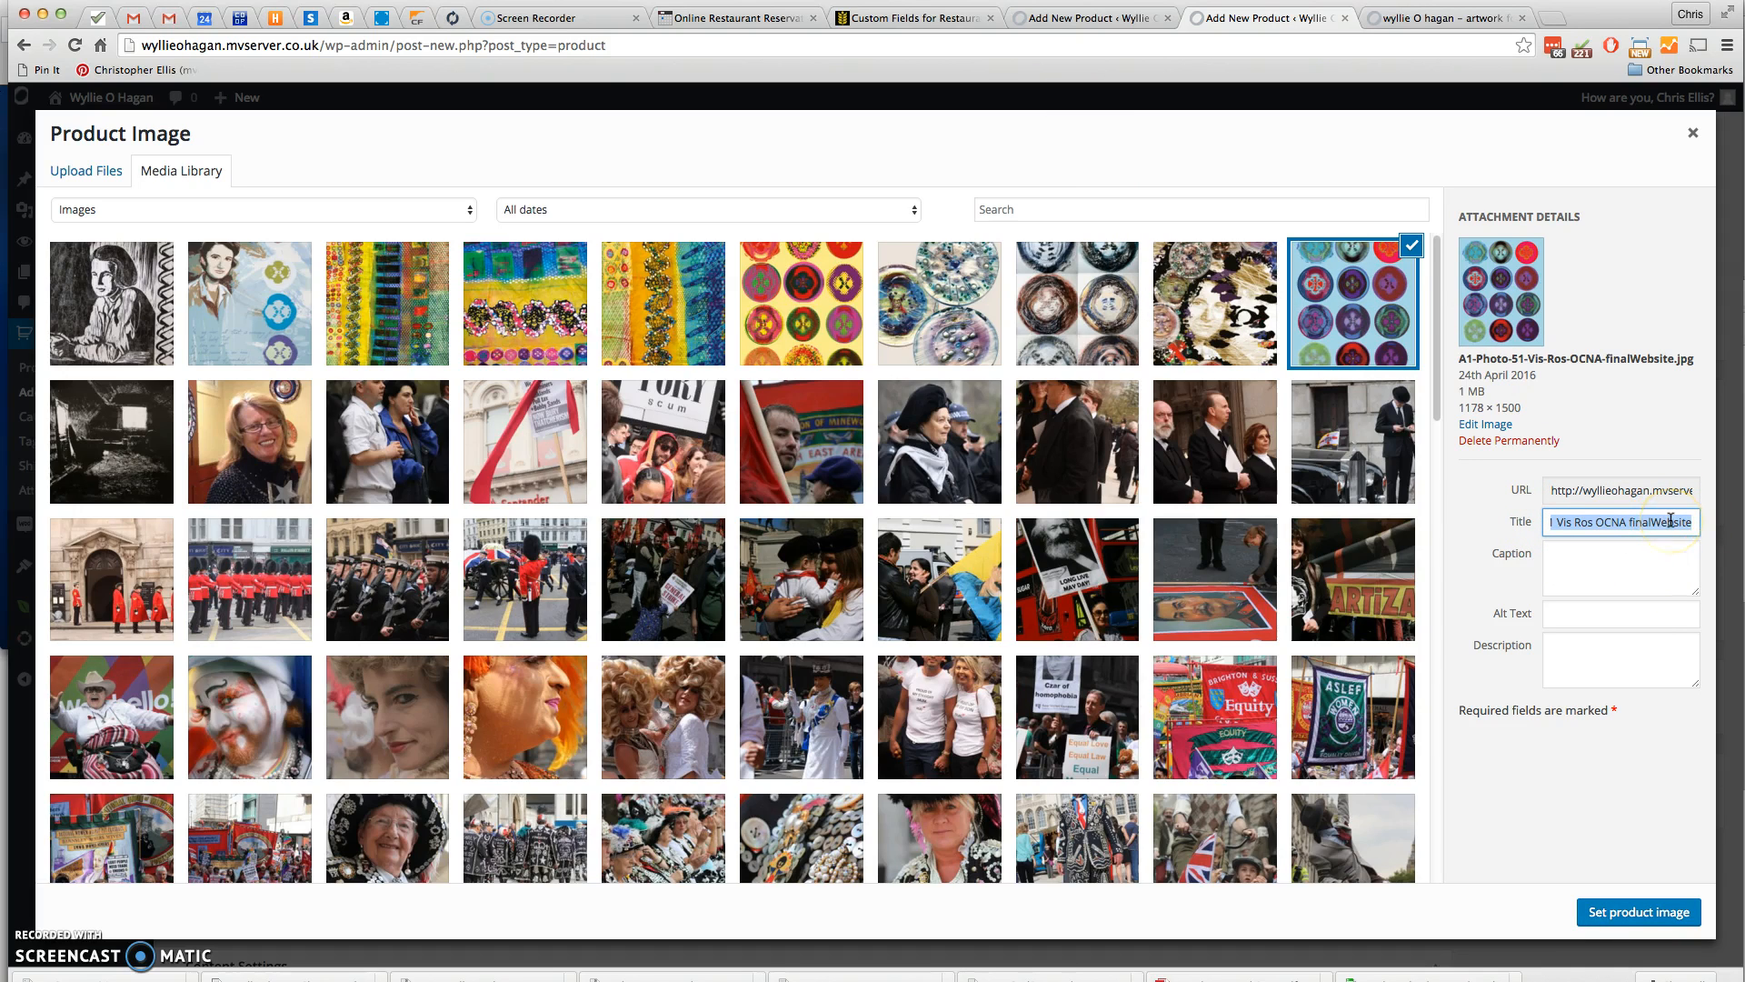
{"action": "type", "text": "Rosalind Franklin"}
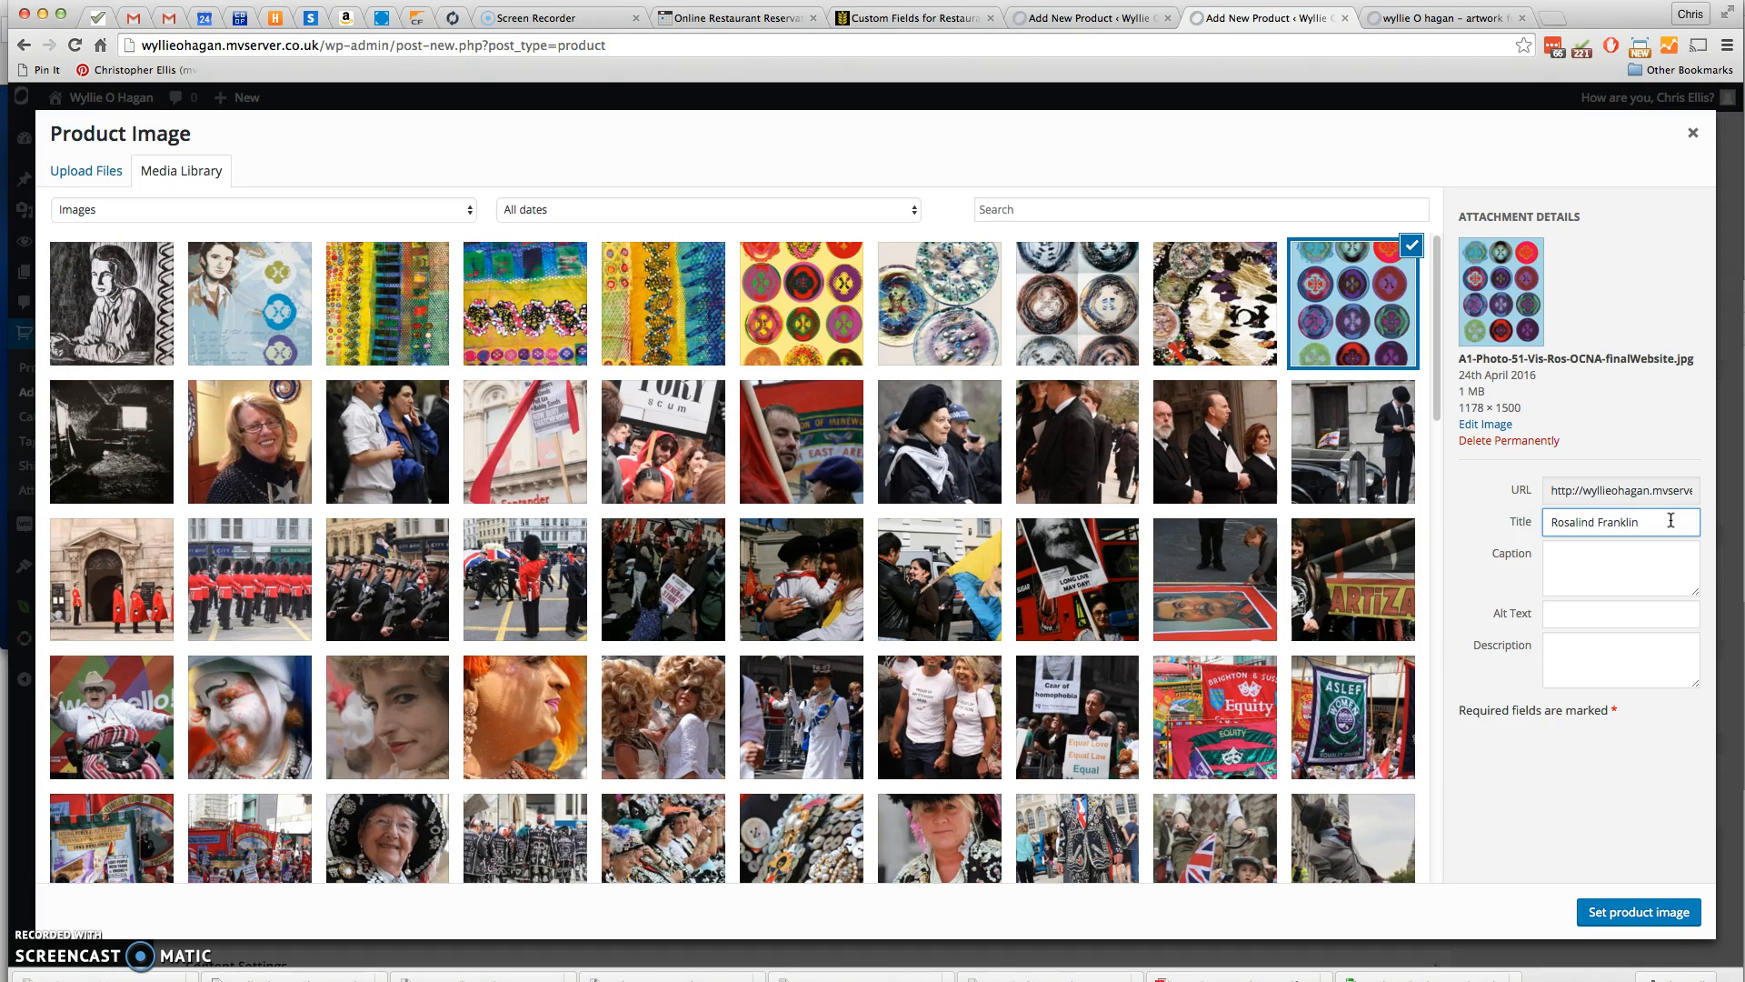
{"action": "left_click_drag", "start_coordinate": [1682, 522], "coordinate": [1565, 528]}
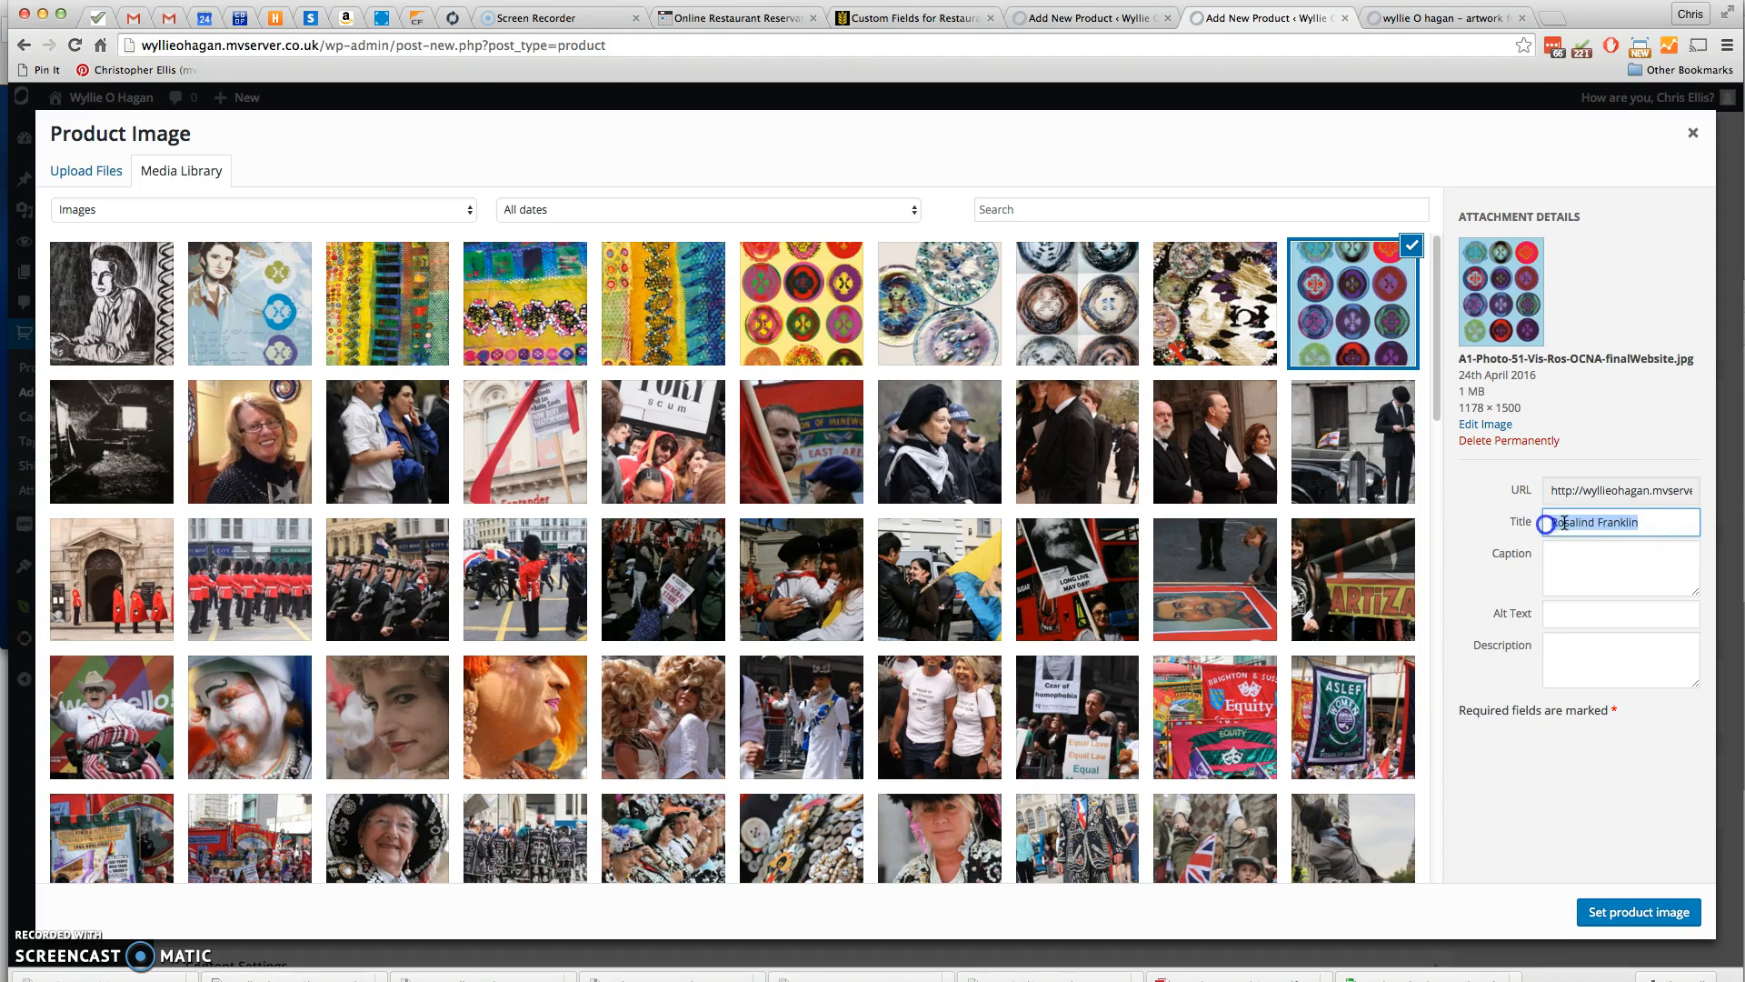
{"action": "right_click", "coordinate": [1563, 523]}
{"action": "left_click", "coordinate": [1556, 620]}
{"action": "left_click", "coordinate": [1556, 614]}
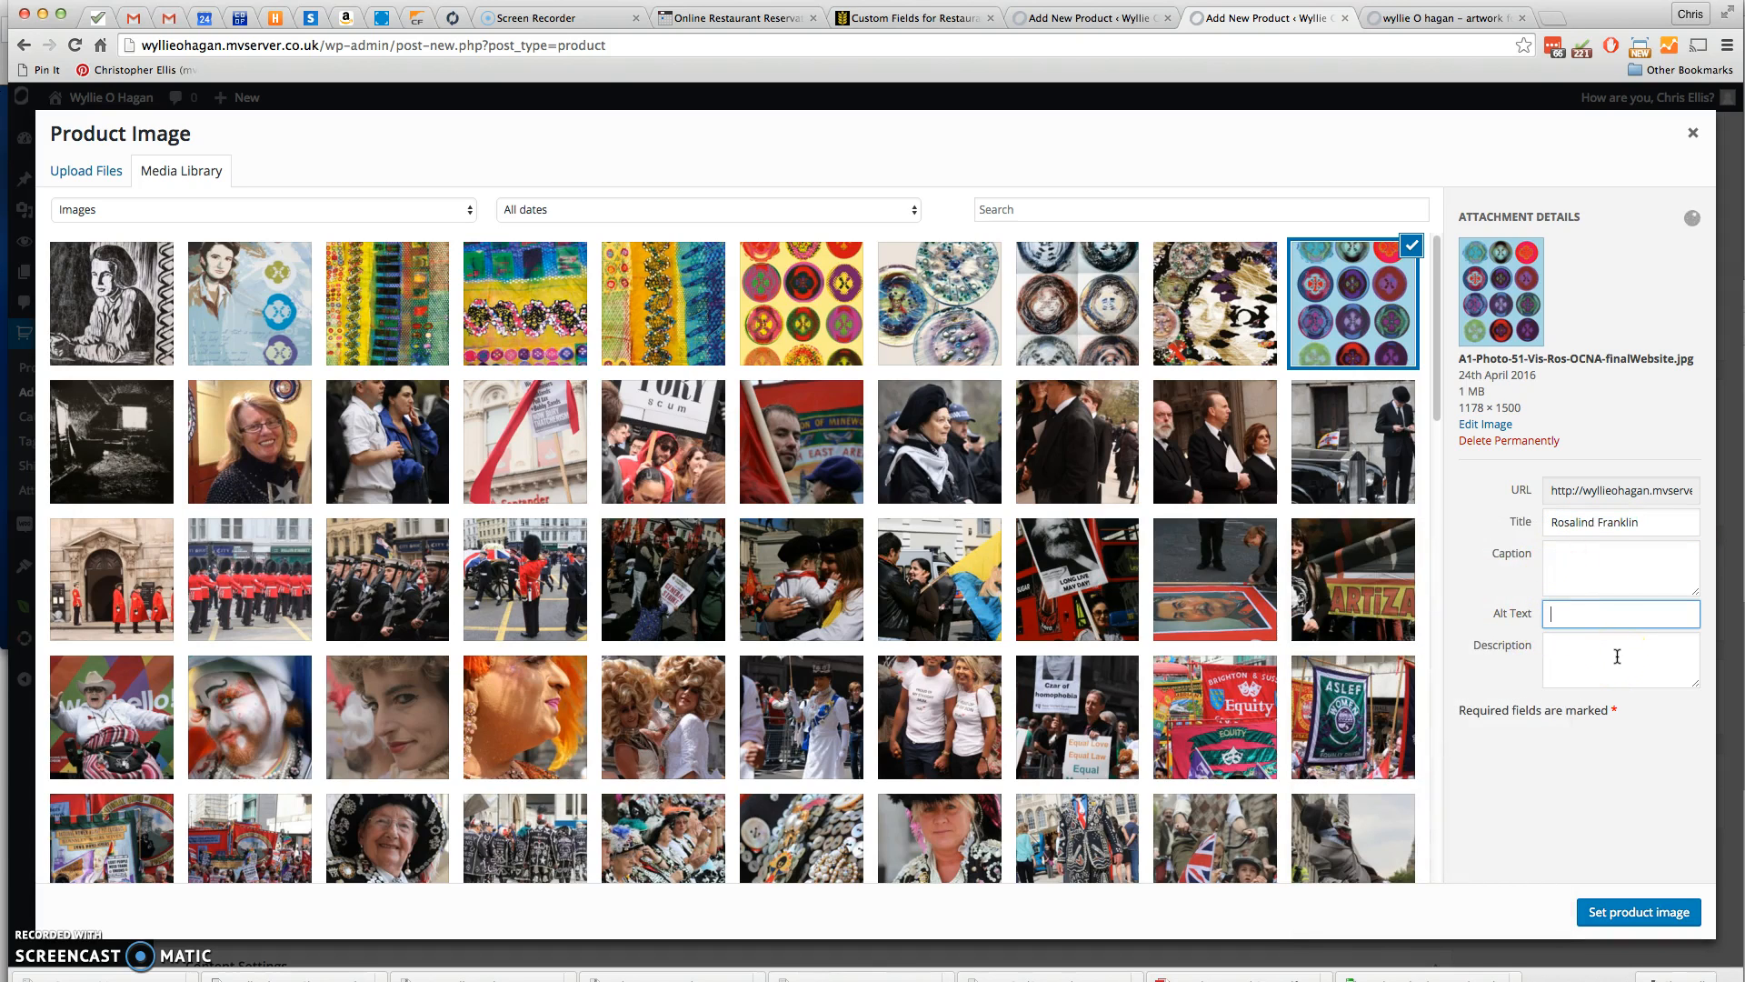
{"action": "left_click", "coordinate": [1517, 615]}
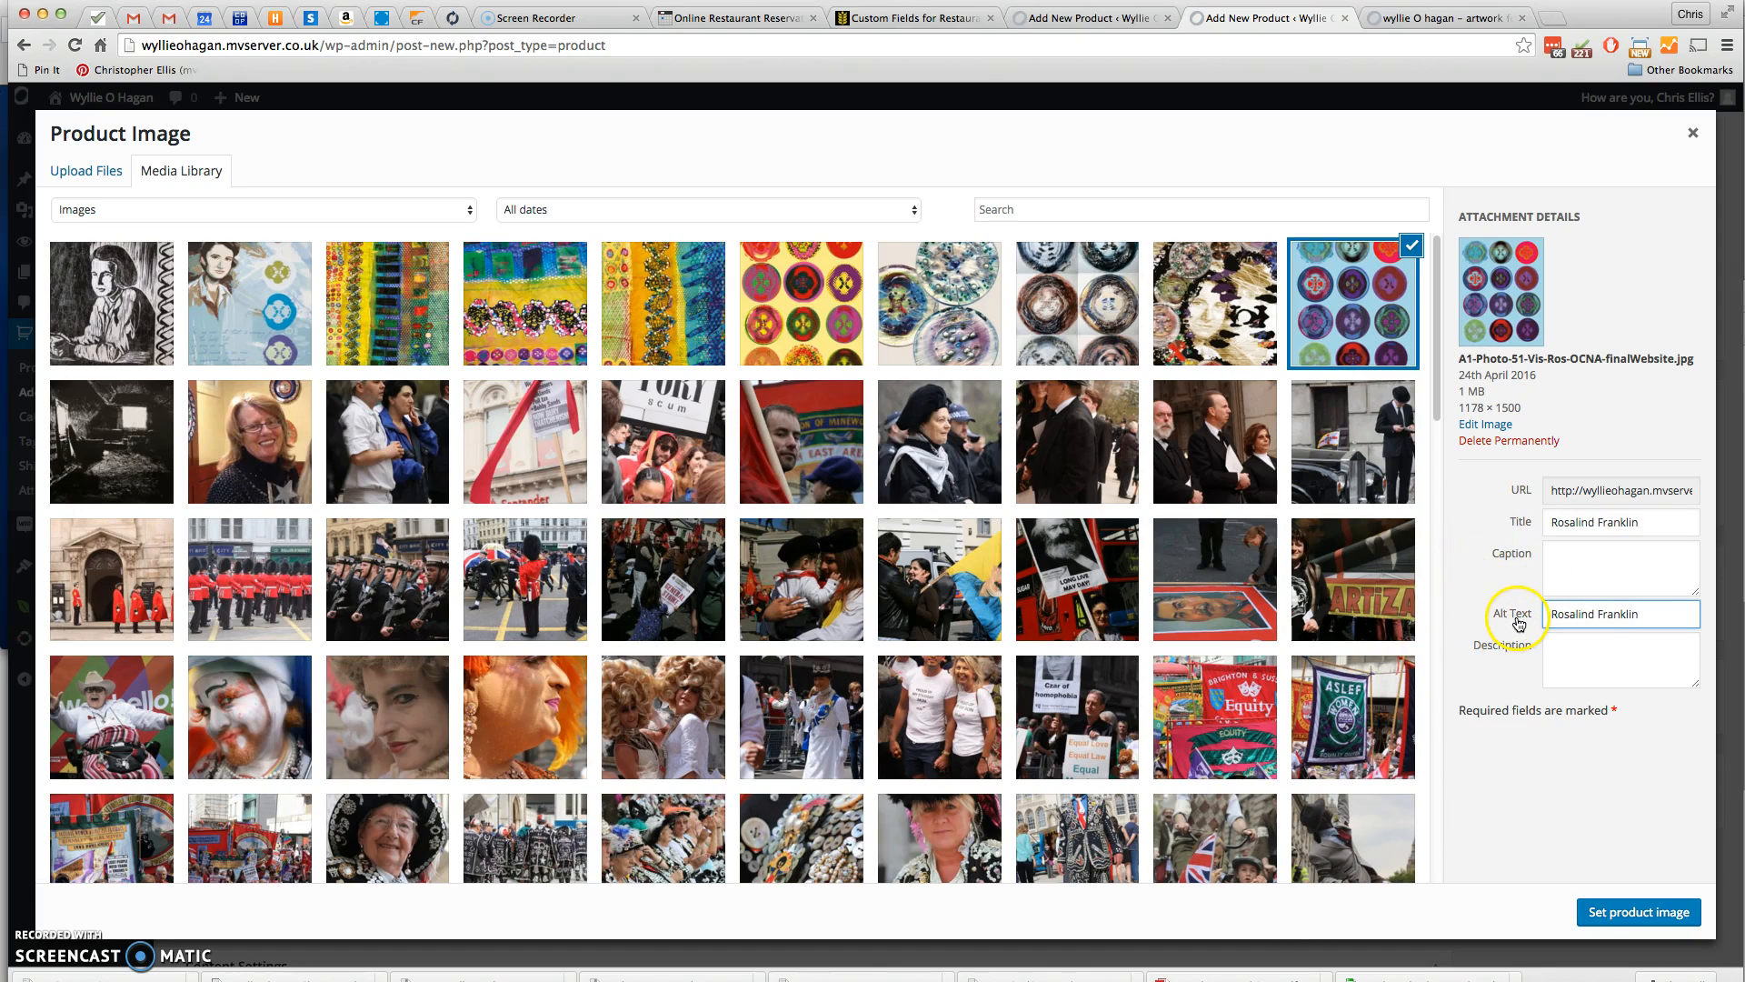
{"action": "left_click", "coordinate": [1651, 914]}
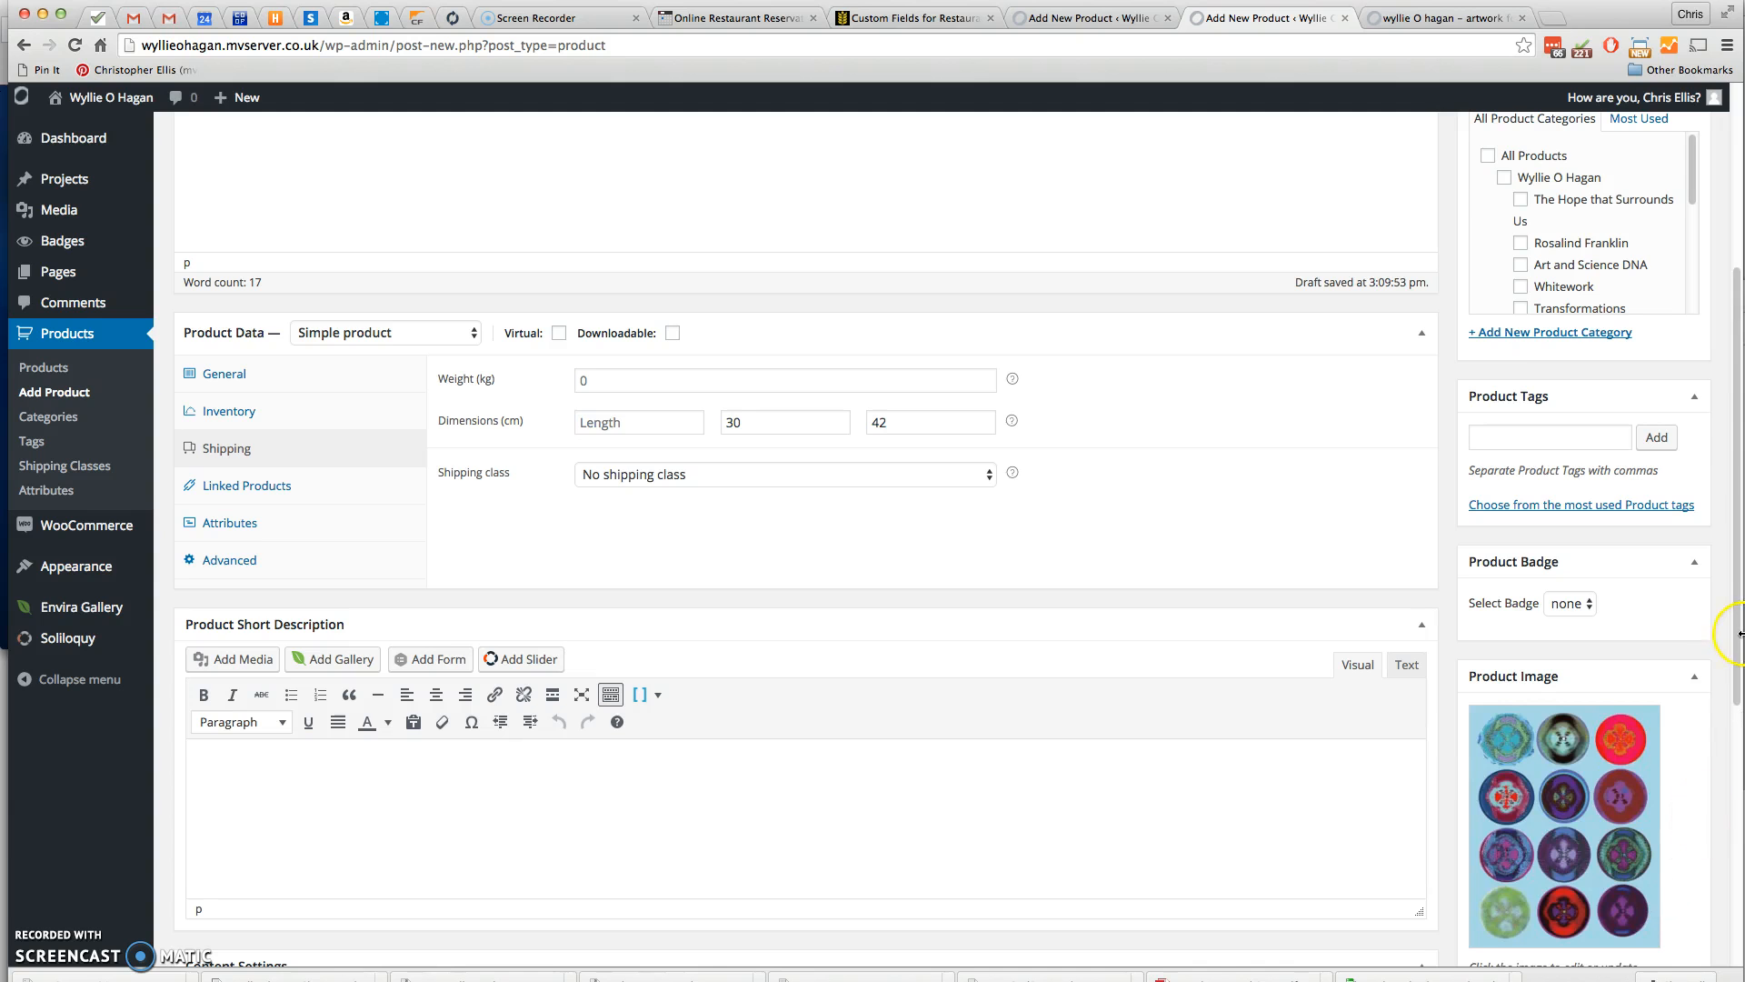
Assign the categories All Products, Wyllie O Hagan, Rosalind Franklin and Art and Science DNA, and publish the product
{"action": "left_click_drag", "start_coordinate": [1736, 636], "coordinate": [1738, 362]}
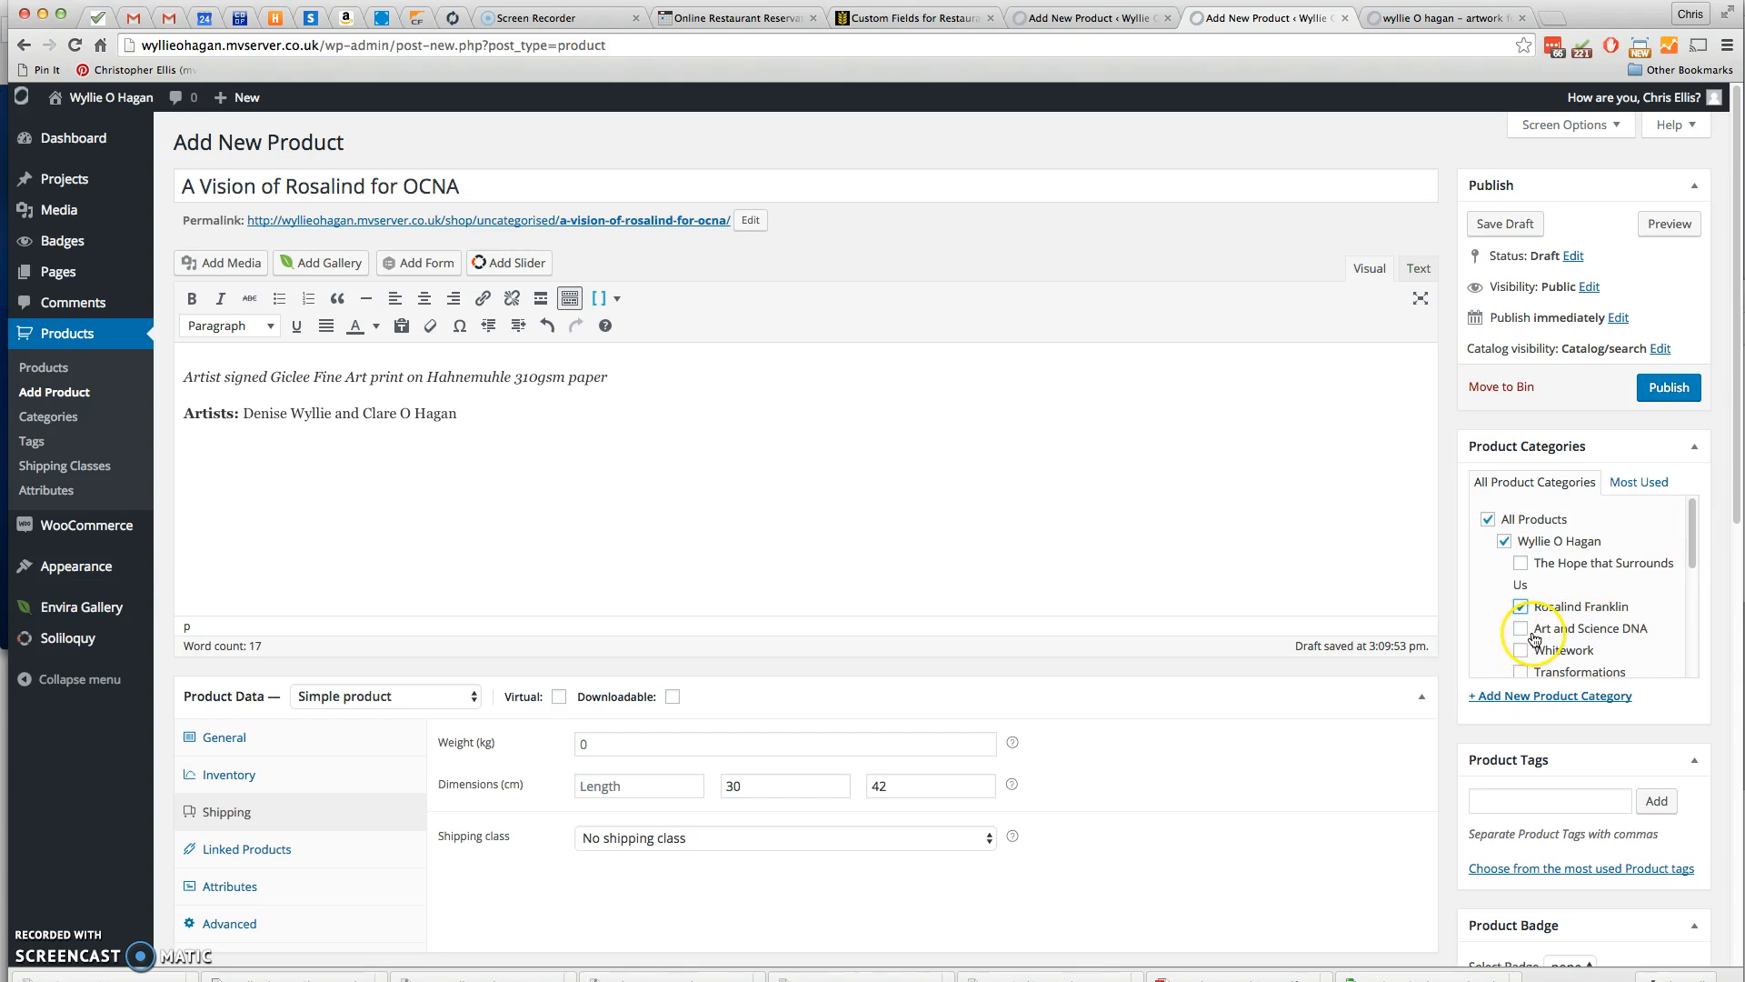
{"action": "left_click", "coordinate": [1678, 388]}
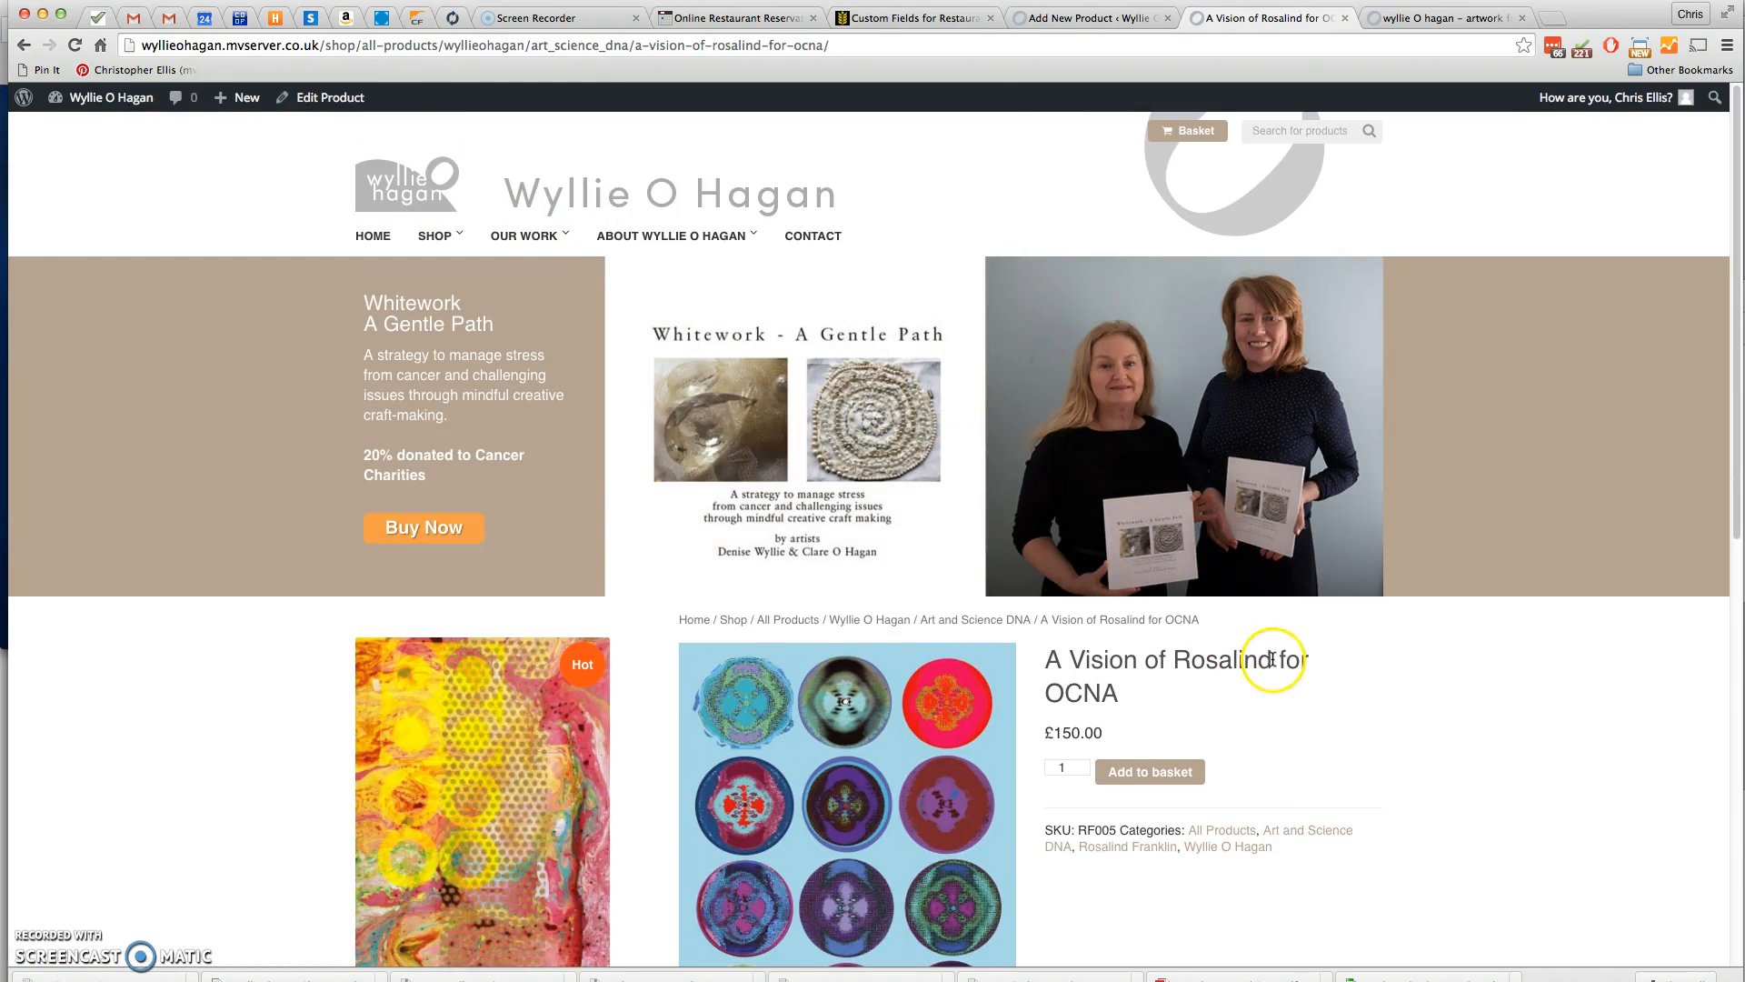
Review the published product page for "A Vision of Rosalind for OCNA", including its image, price and description
{"action": "scroll", "coordinate": [1444, 662], "scroll_direction": "down", "scroll_amount": 1}
{"action": "scroll", "coordinate": [1443, 668], "scroll_direction": "down", "scroll_amount": 5}
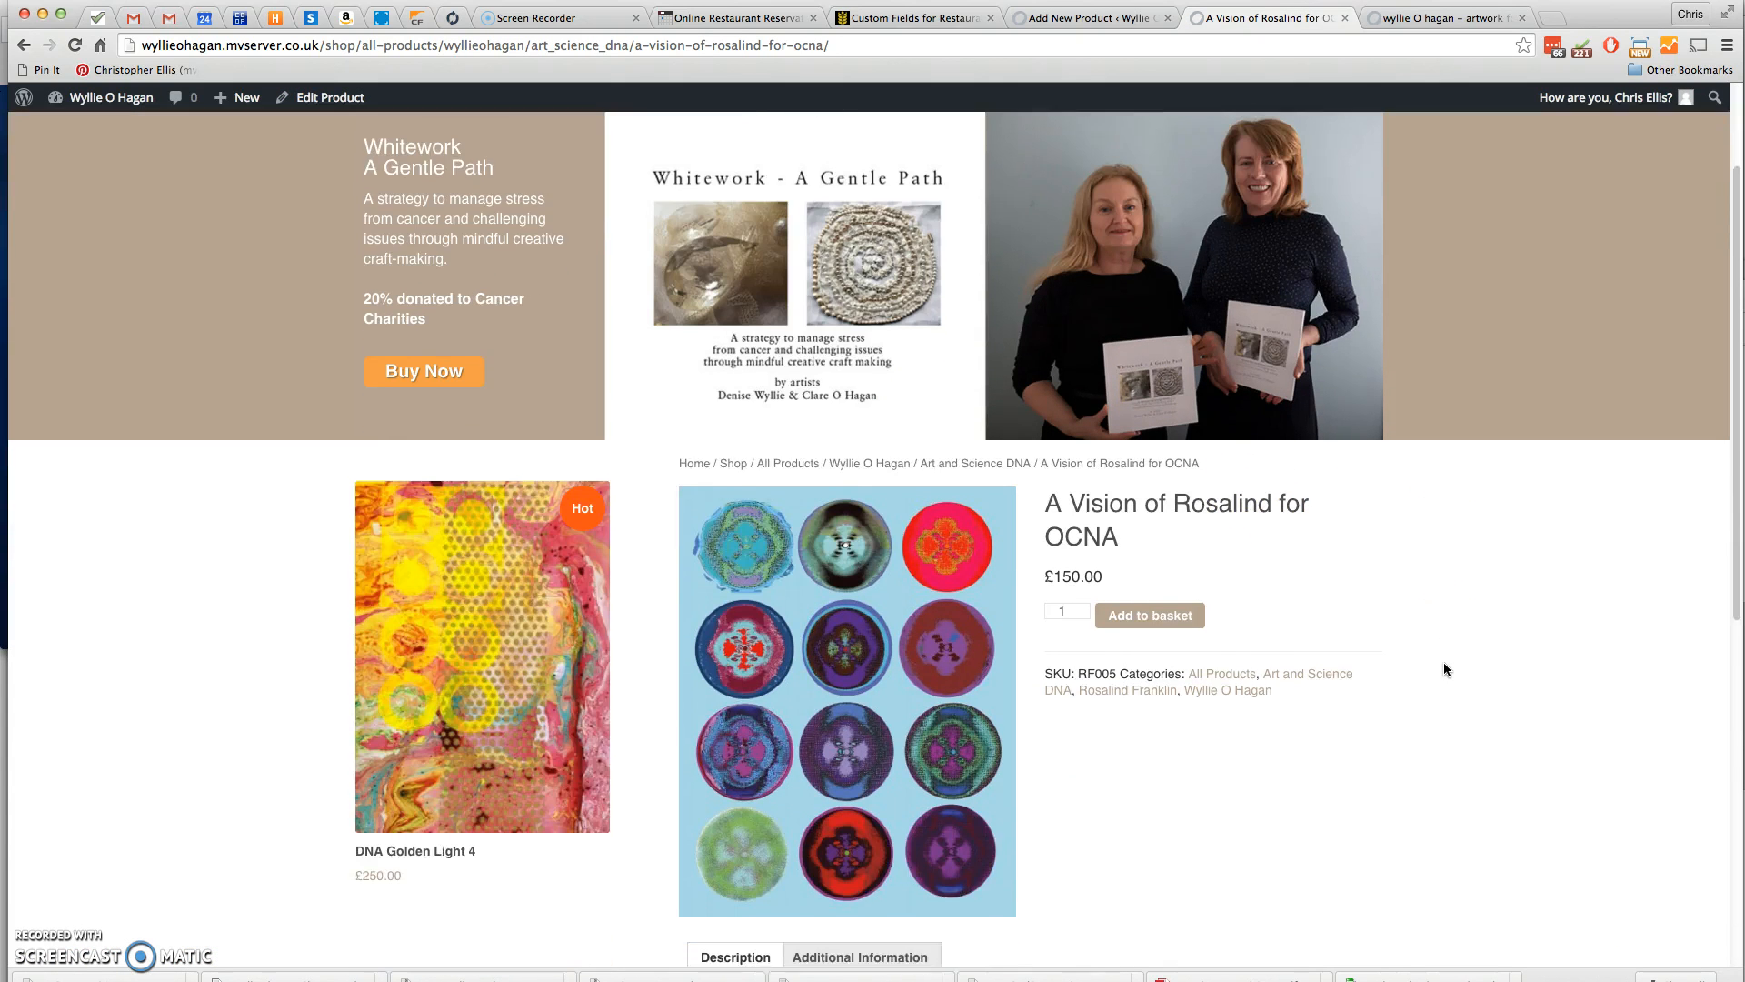
{"action": "scroll", "coordinate": [1425, 504], "scroll_direction": "down", "scroll_amount": 4}
{"action": "scroll", "coordinate": [1425, 504], "scroll_direction": "up", "scroll_amount": 9}
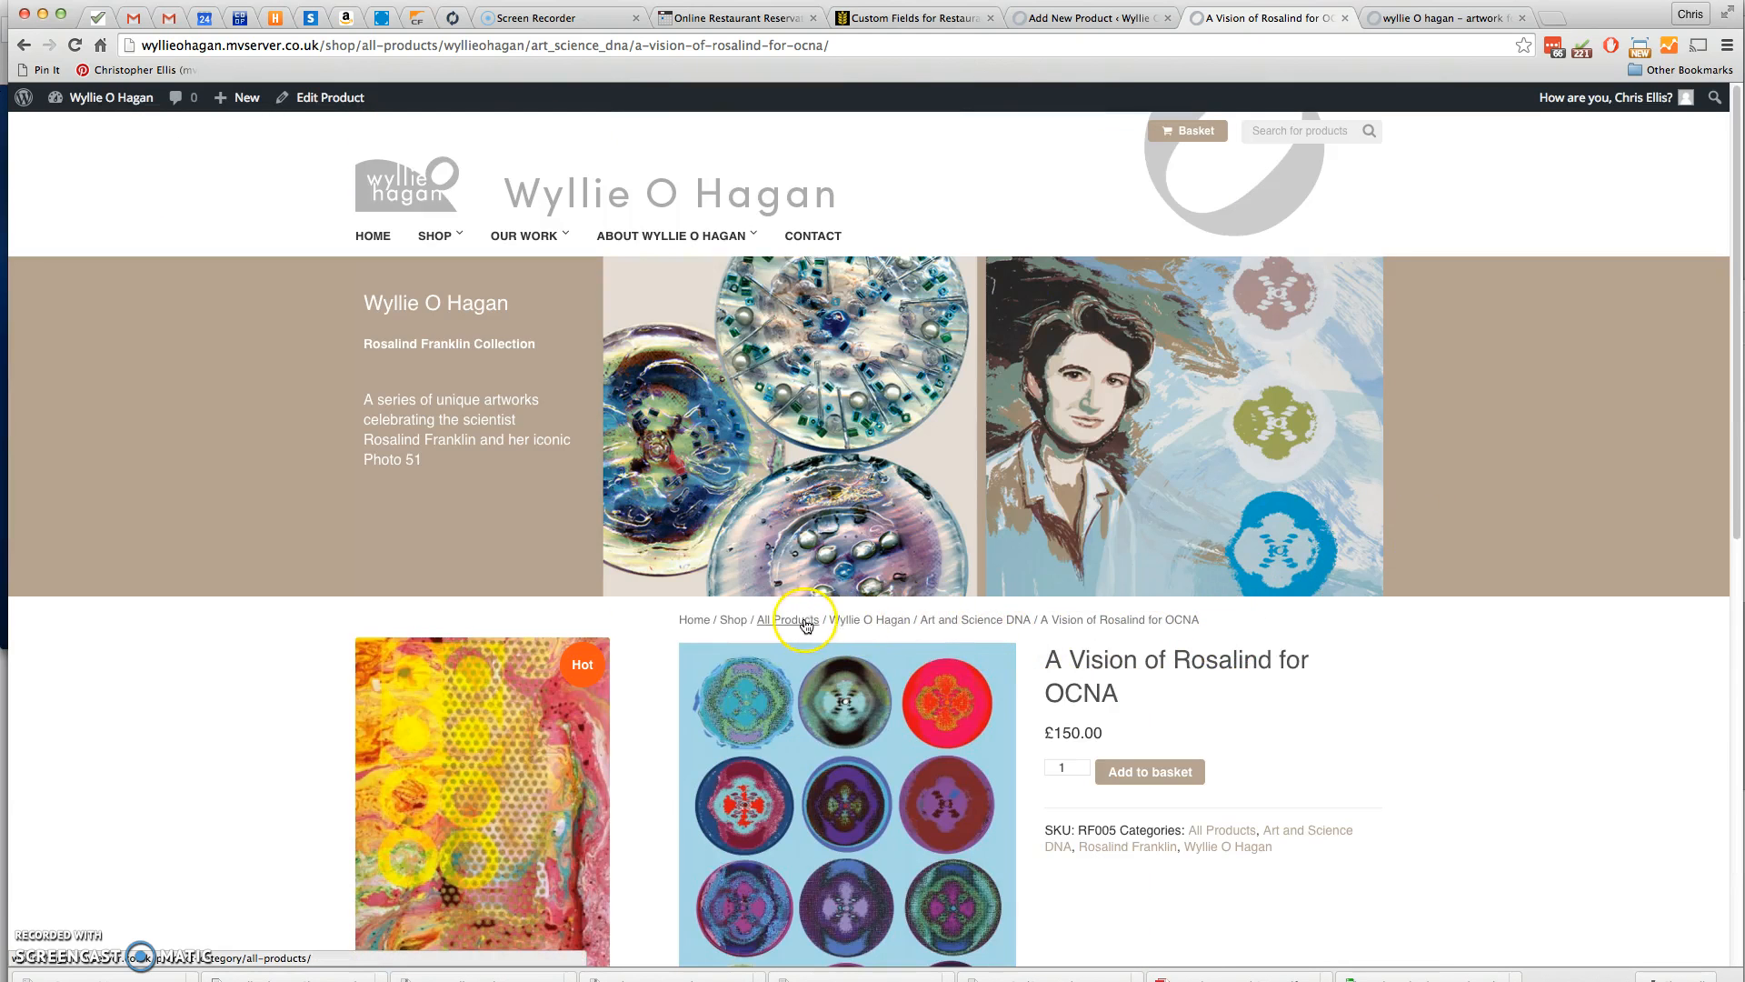
Open the Rosalind Franklin category in the shop and examine how the new print is listed
{"action": "left_click", "coordinate": [431, 235]}
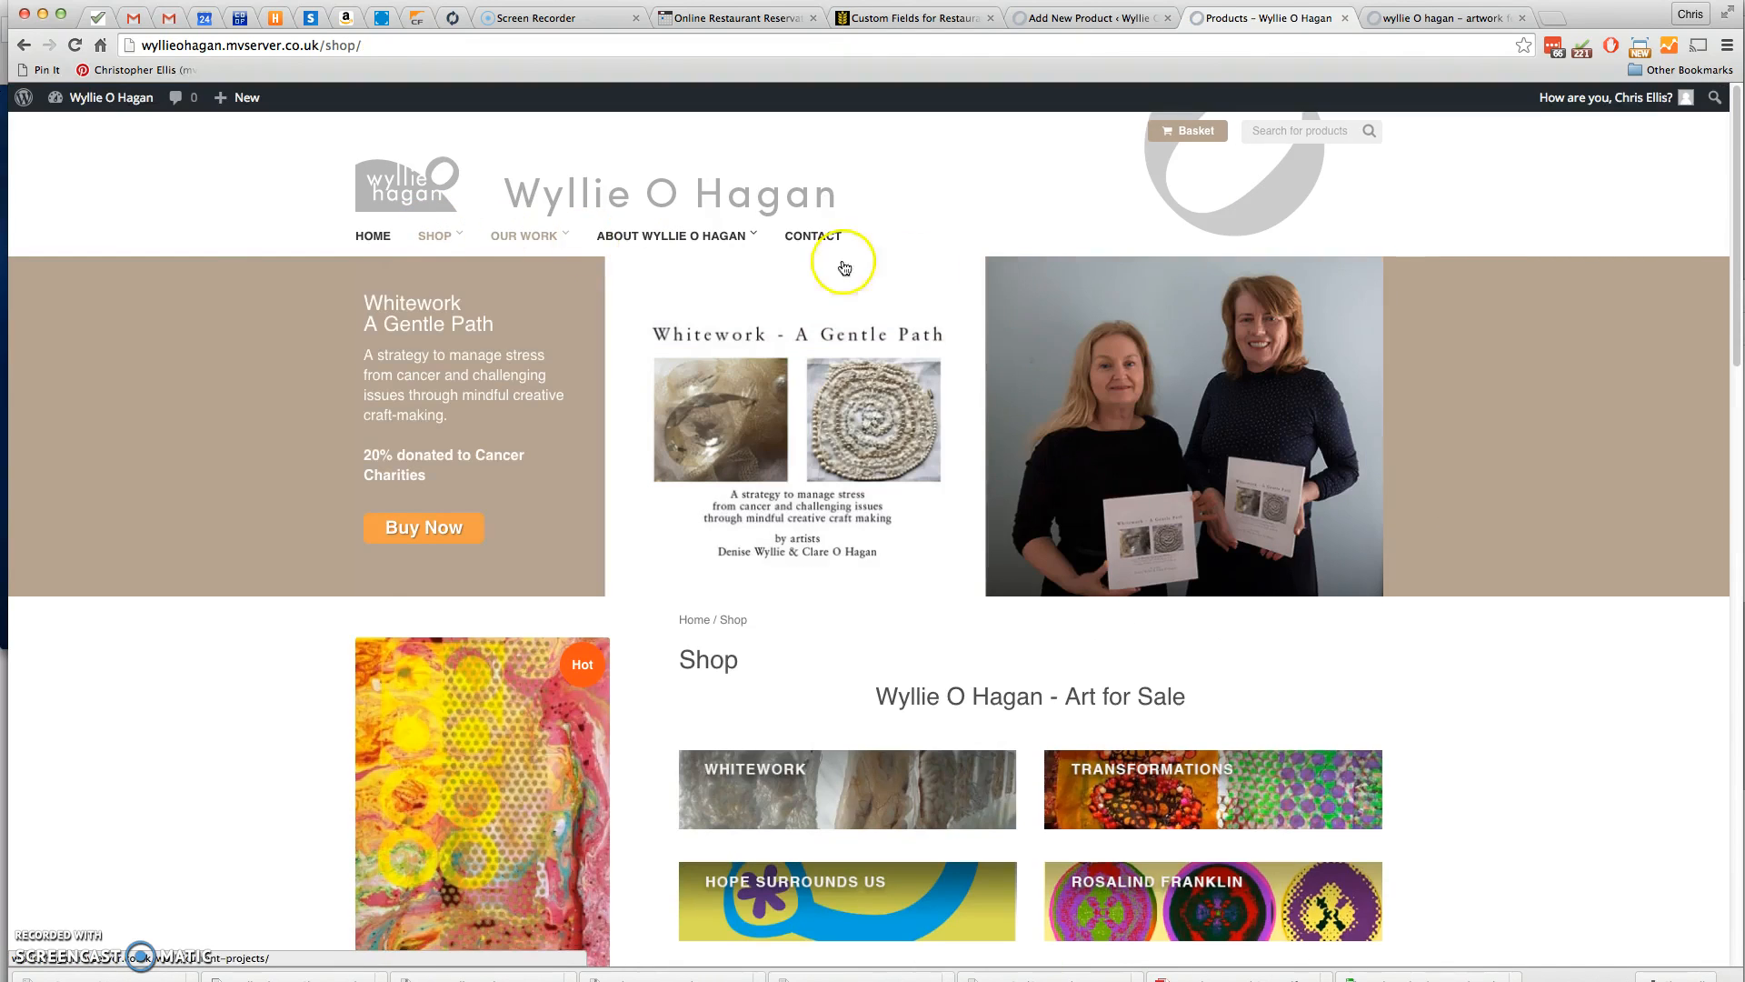
{"action": "scroll", "coordinate": [974, 414], "scroll_direction": "down", "scroll_amount": 1}
{"action": "scroll", "coordinate": [974, 413], "scroll_direction": "down", "scroll_amount": 2}
{"action": "left_click", "coordinate": [1194, 657]}
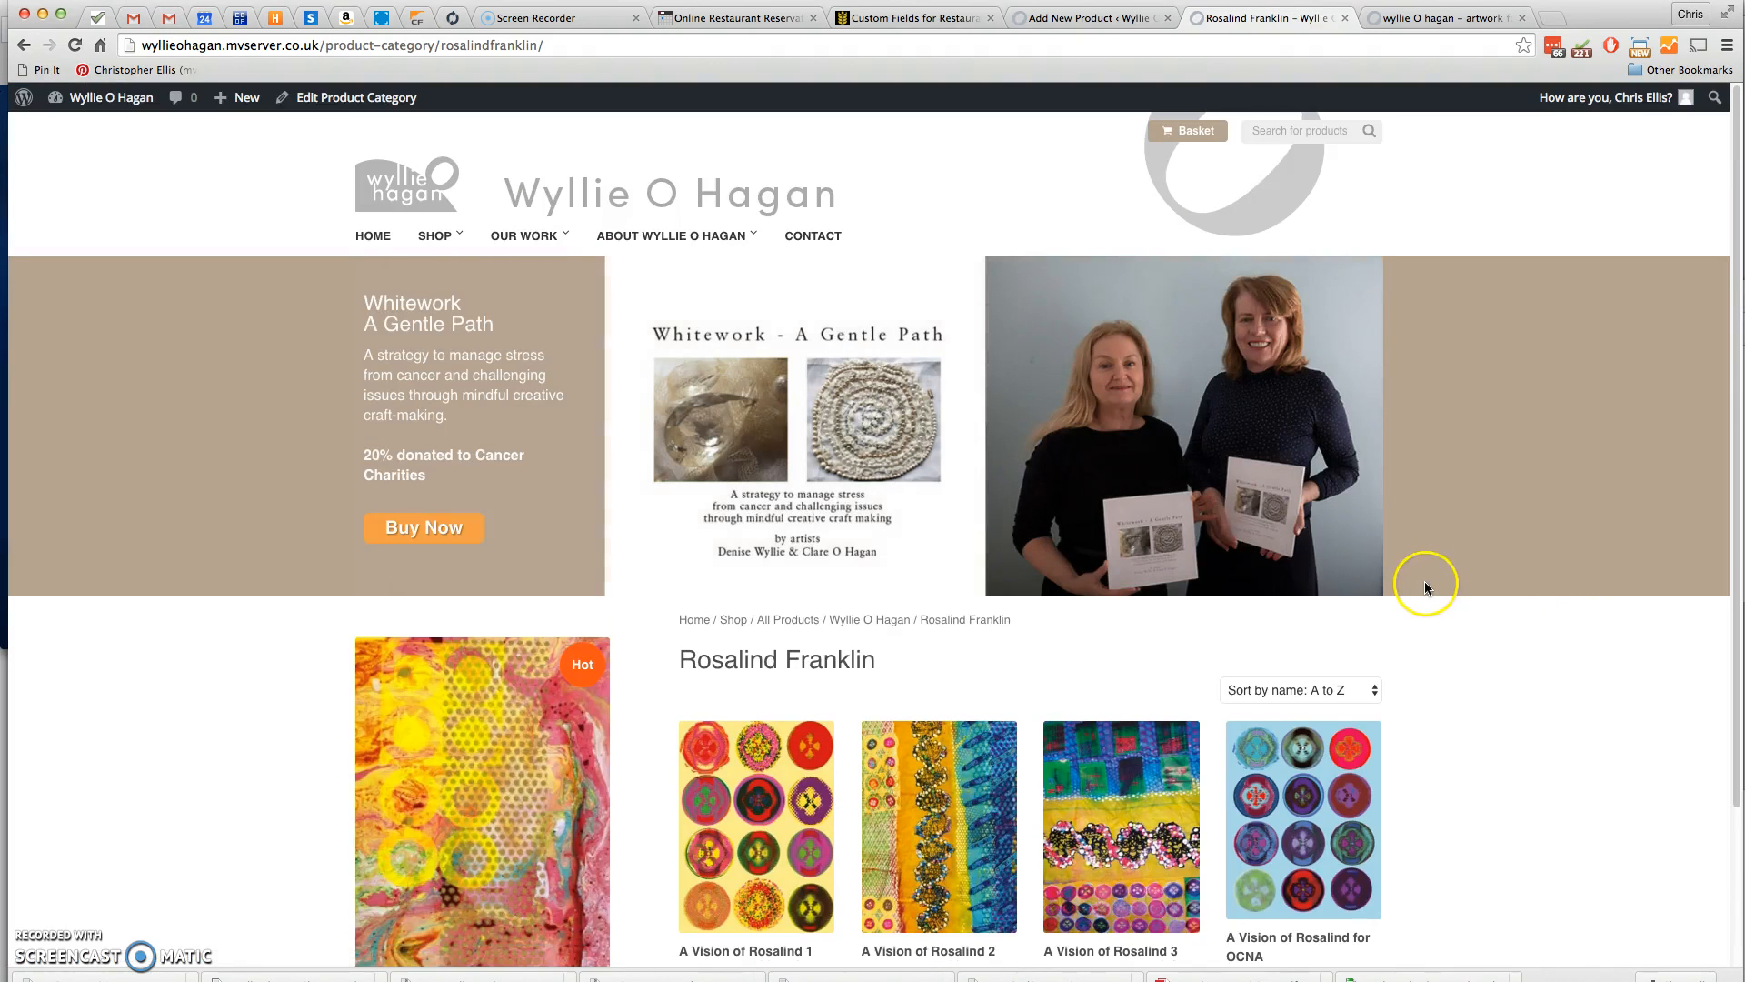
{"action": "scroll", "coordinate": [1425, 587], "scroll_direction": "down", "scroll_amount": 3}
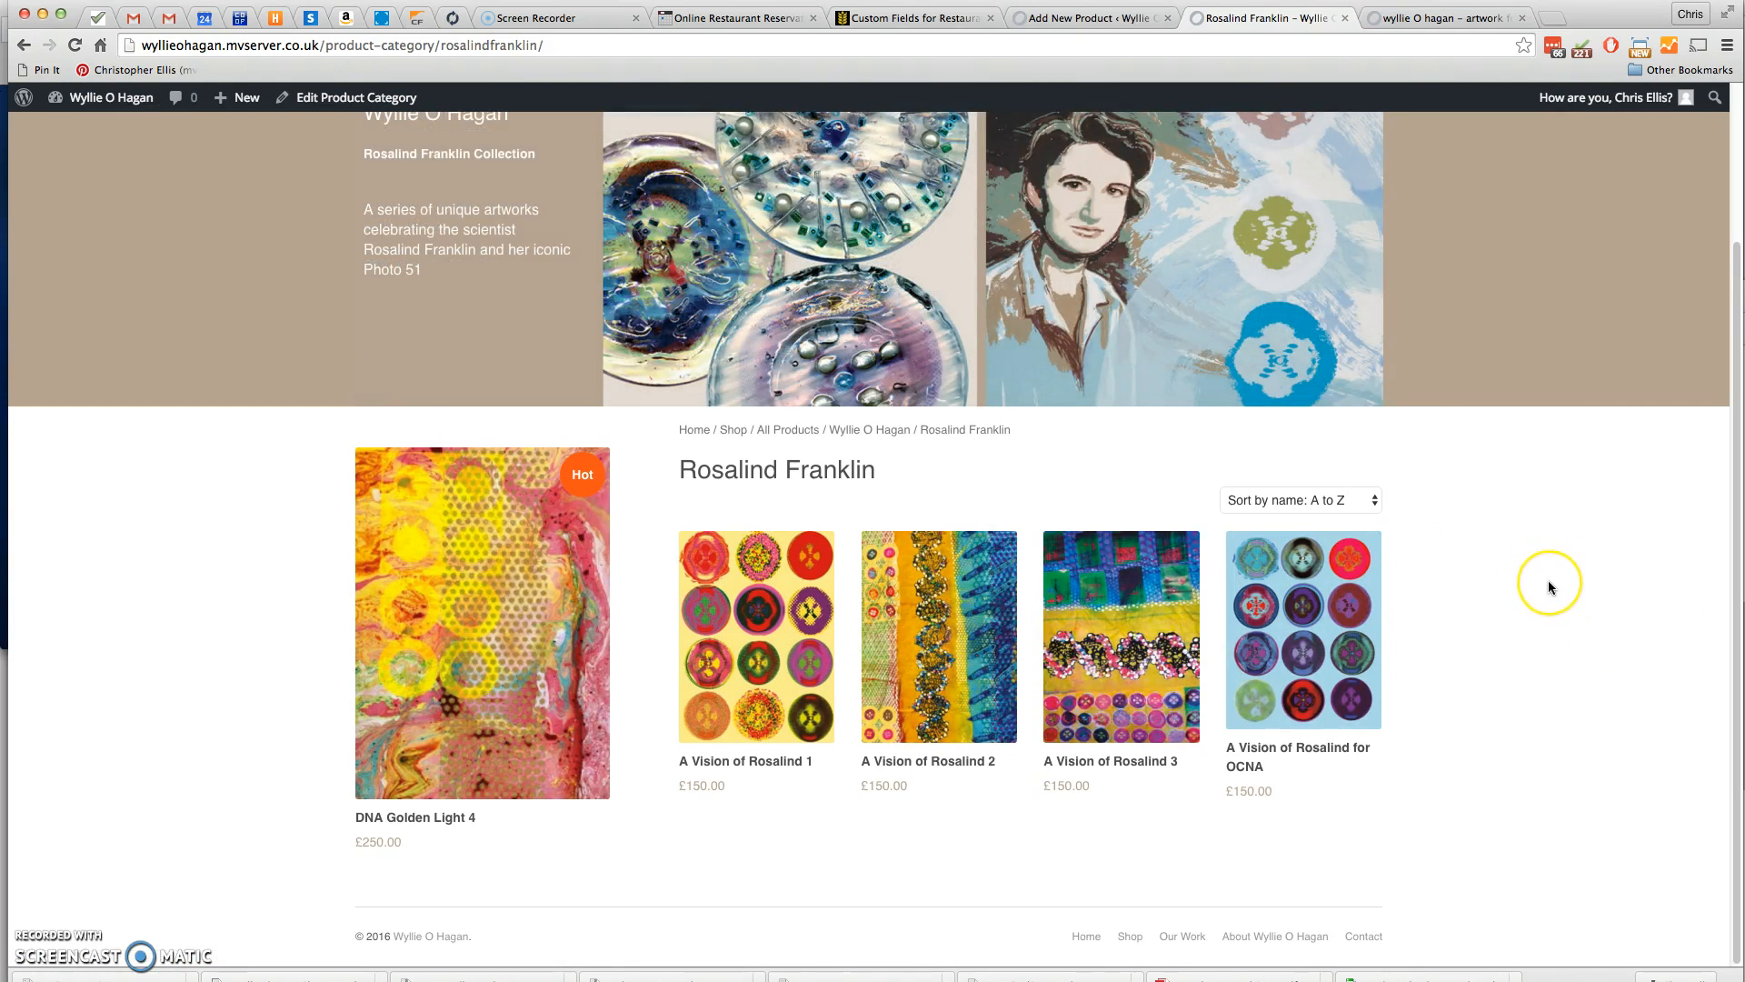
{"action": "scroll", "coordinate": [1547, 580], "scroll_direction": "up", "scroll_amount": 3}
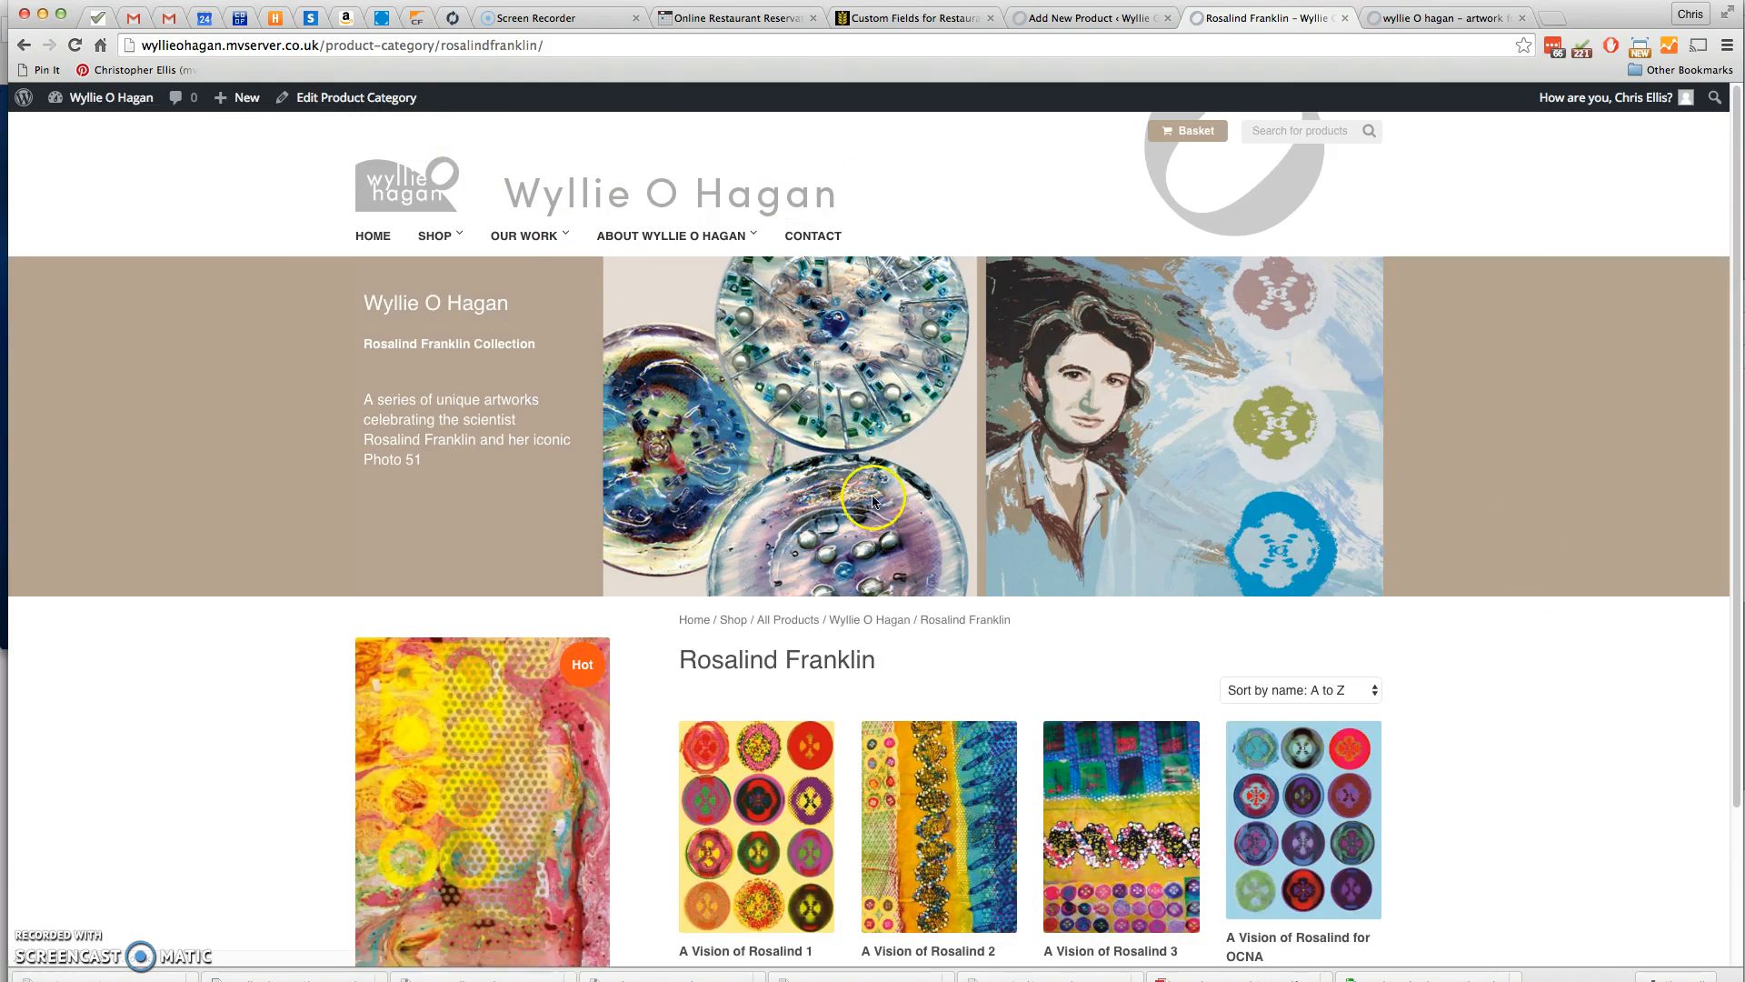
{"action": "scroll", "coordinate": [1471, 717], "scroll_direction": "down", "scroll_amount": 2}
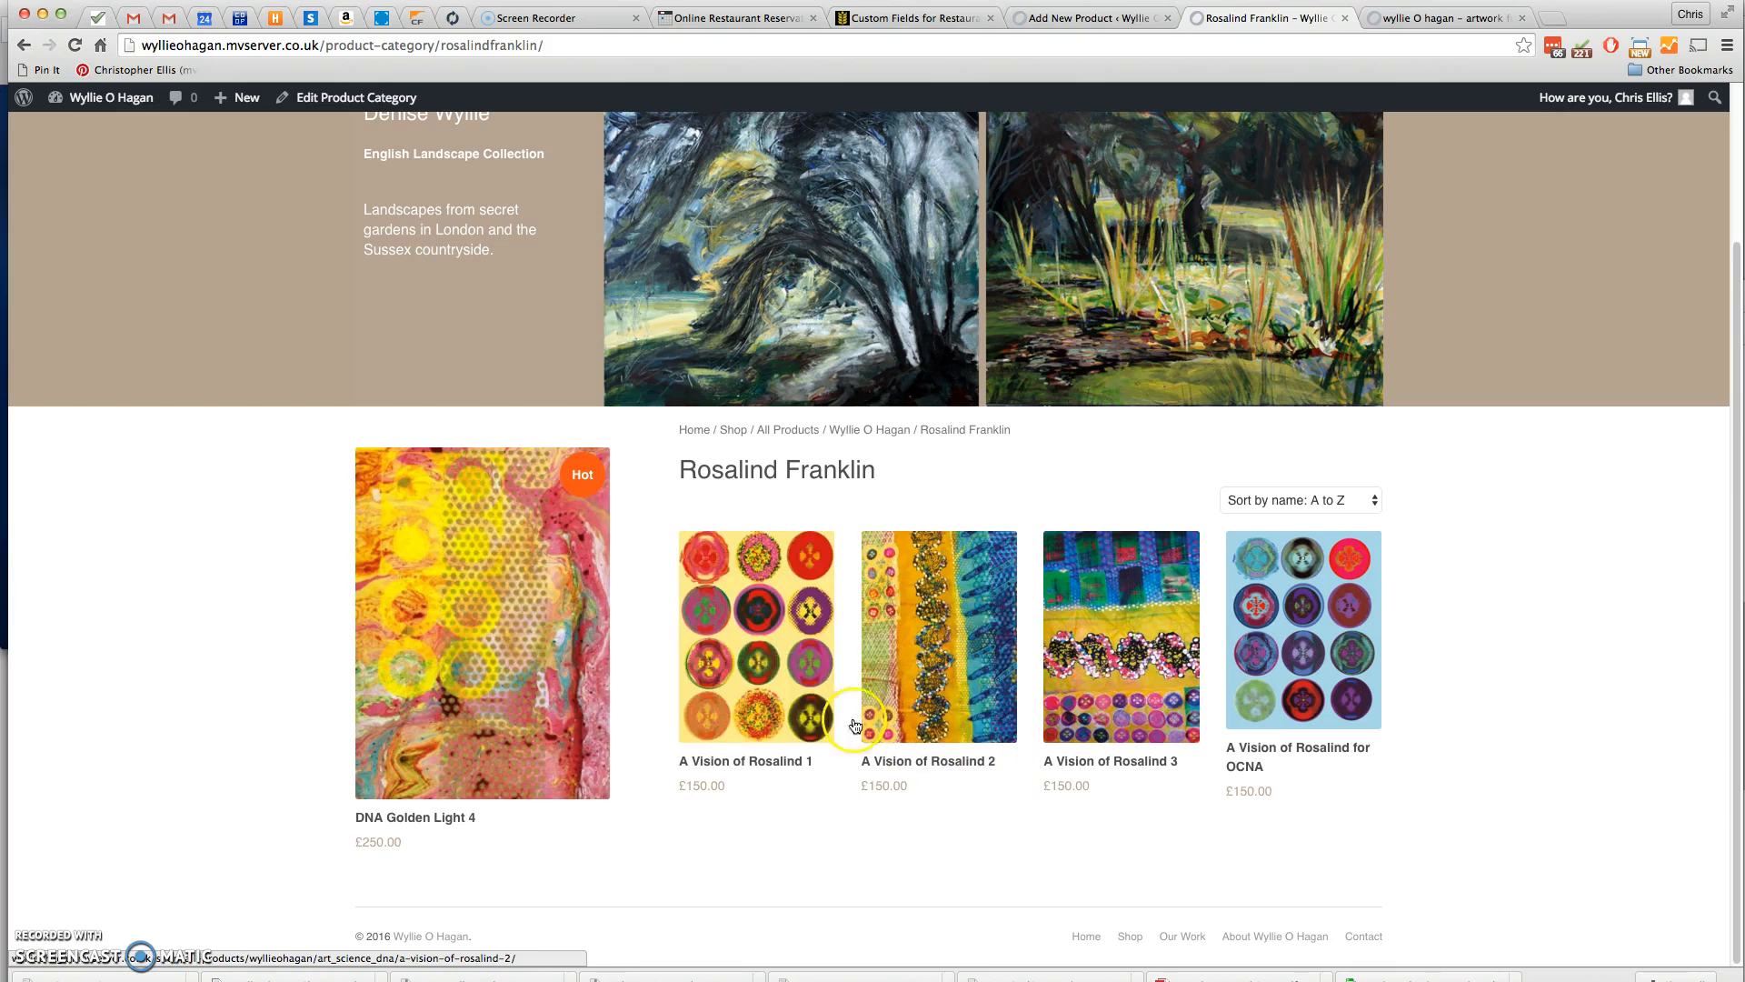
{"action": "scroll", "coordinate": [923, 519], "scroll_direction": "up", "scroll_amount": 2}
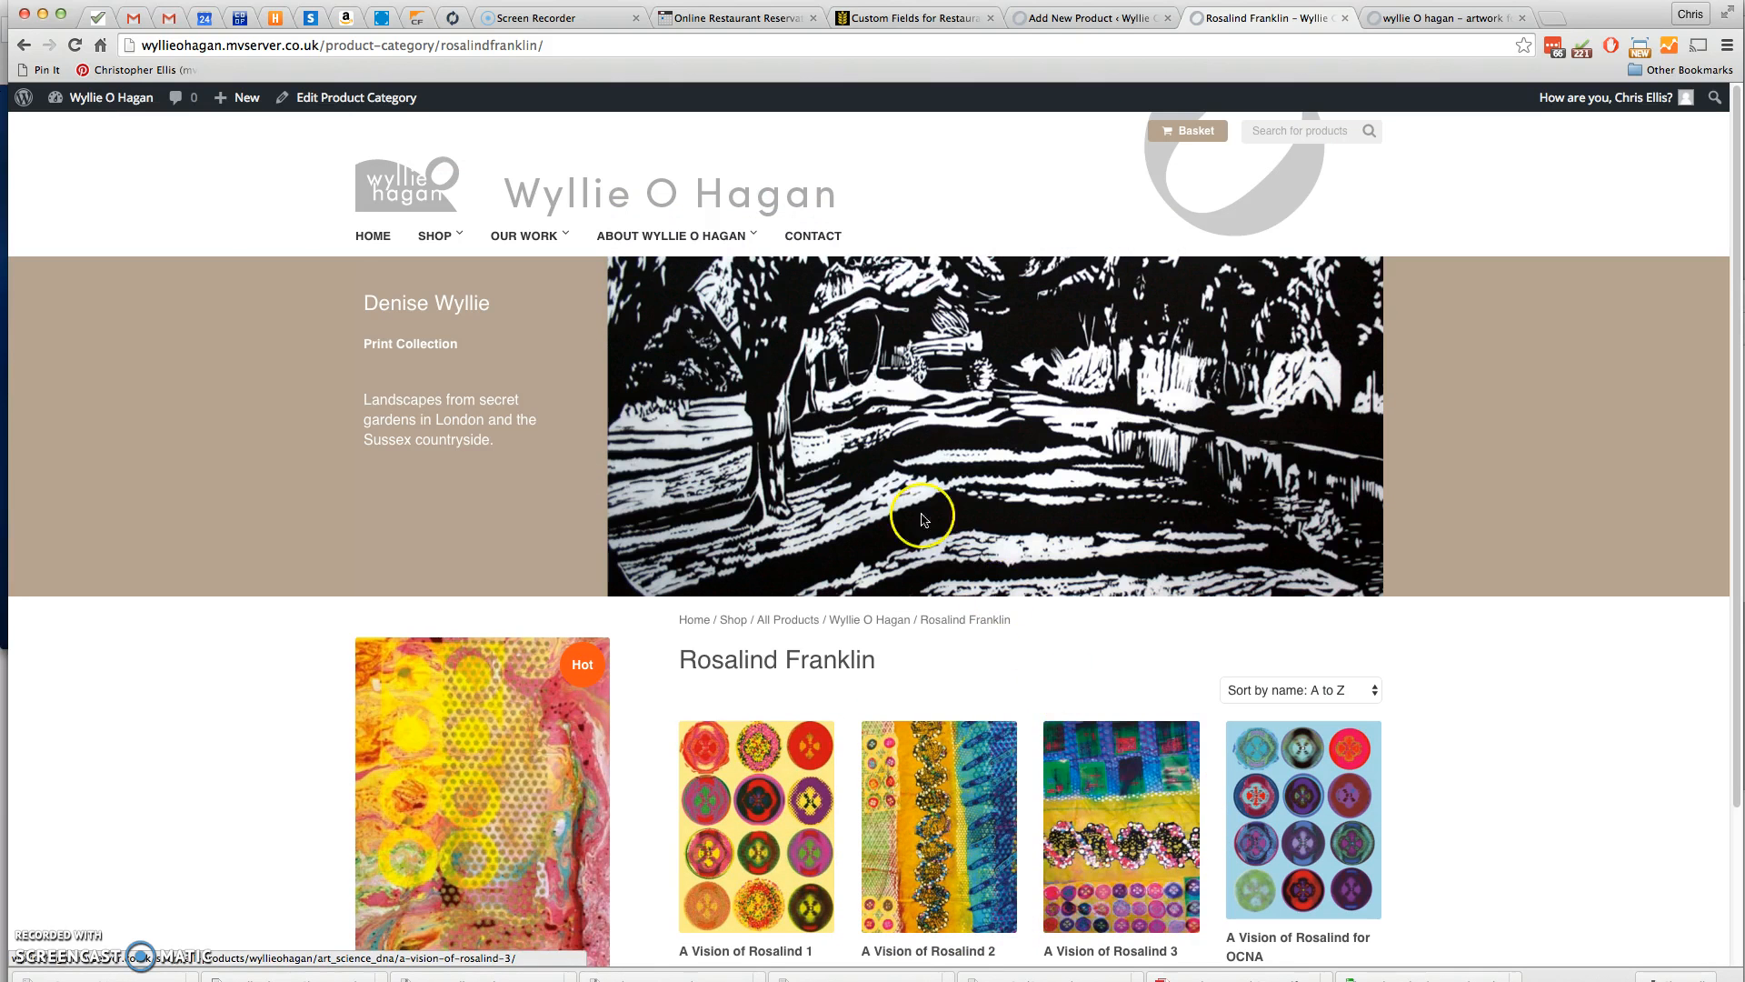
Return to the site's admin product list and duplicate the product "A Vision of Rosalind 3"
{"action": "mouse_move", "coordinate": [127, 95]}
{"action": "left_click", "coordinate": [113, 133]}
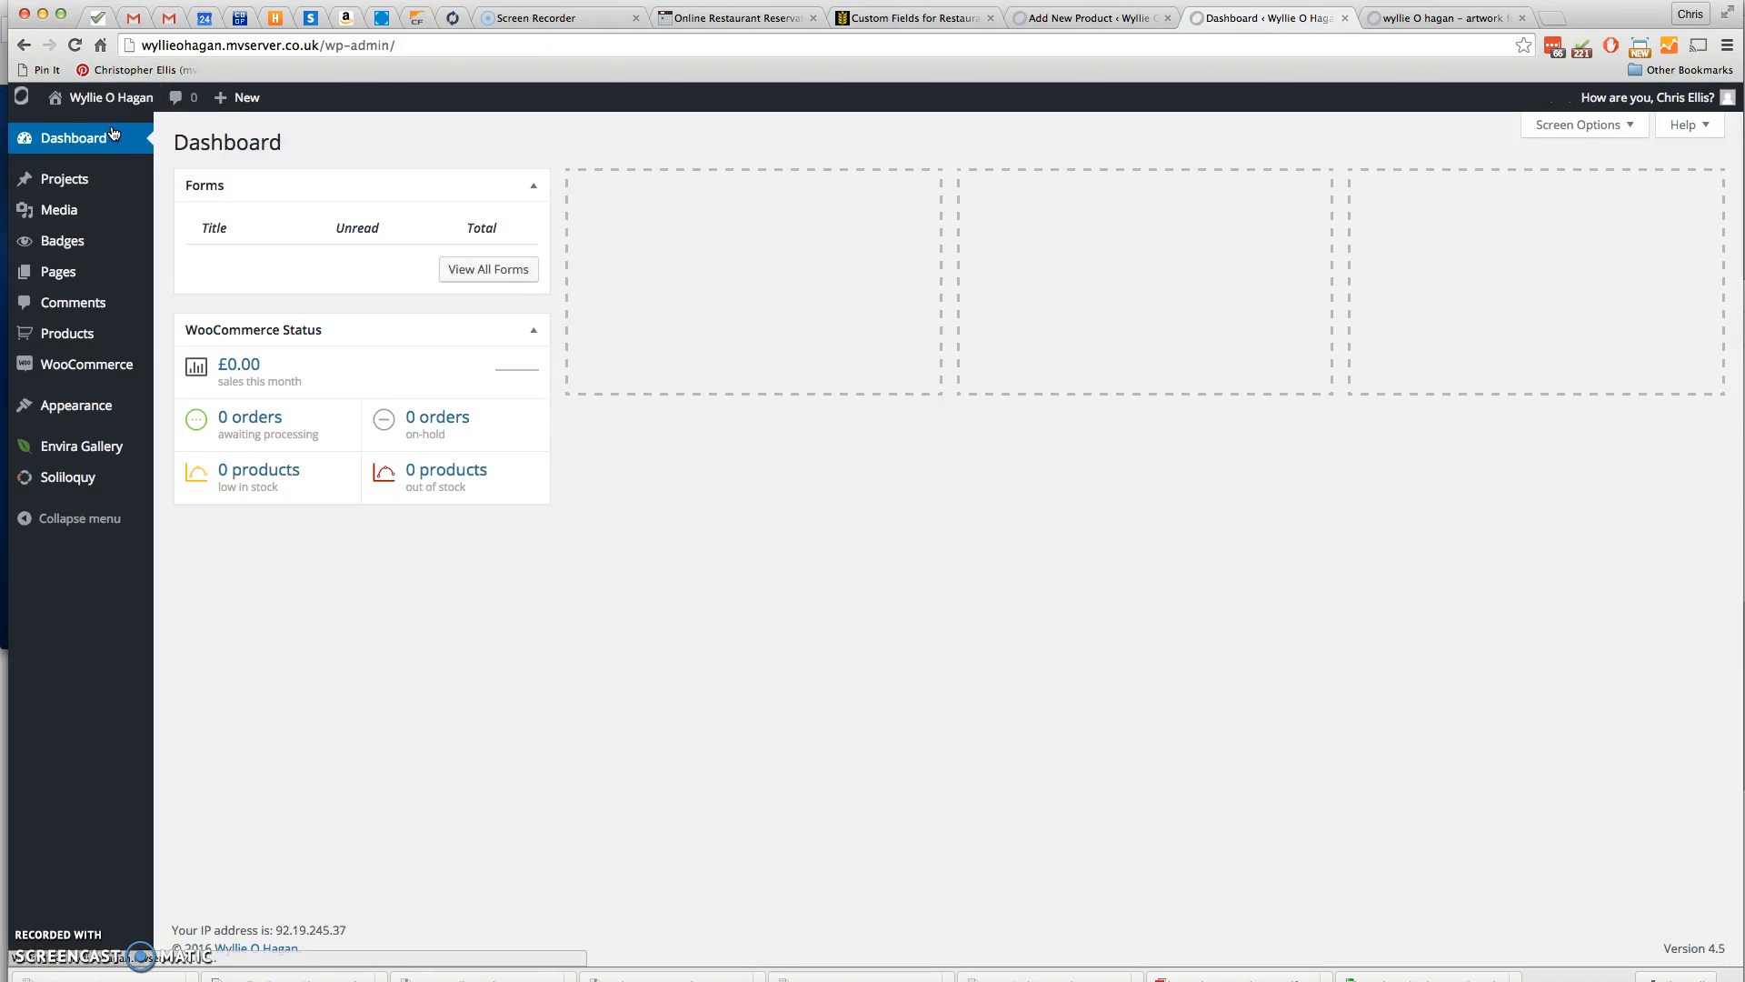
{"action": "mouse_move", "coordinate": [96, 335]}
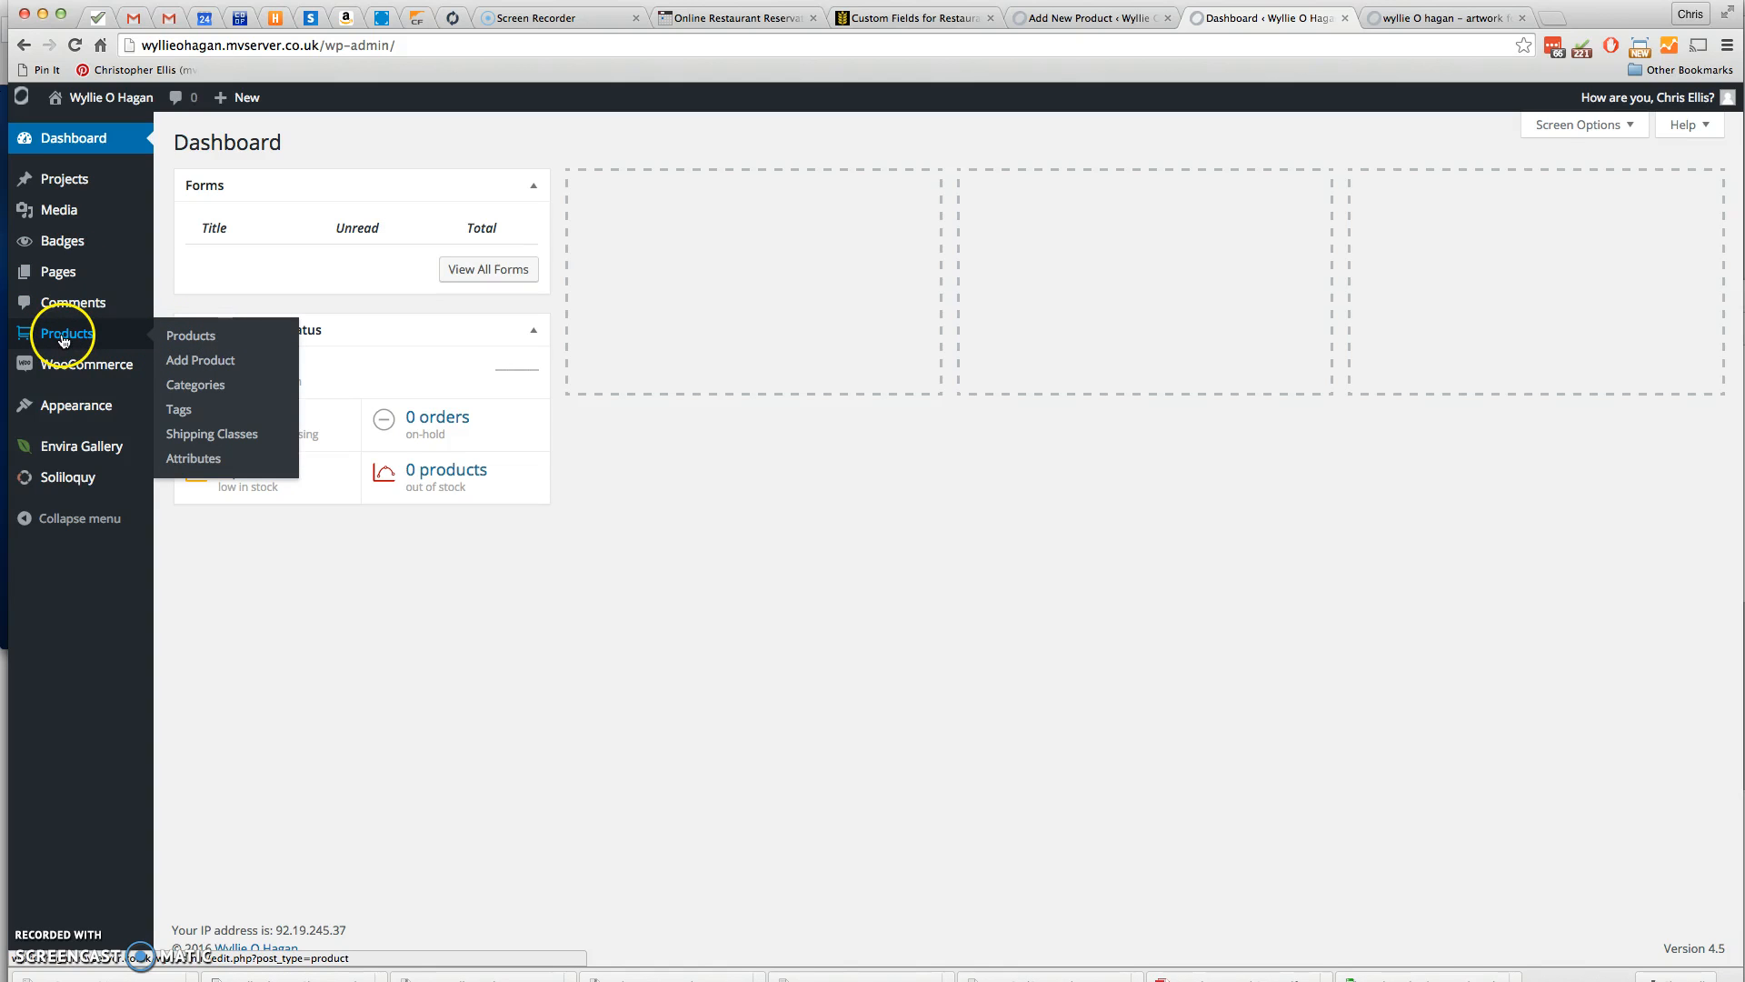
{"action": "left_click", "coordinate": [224, 337]}
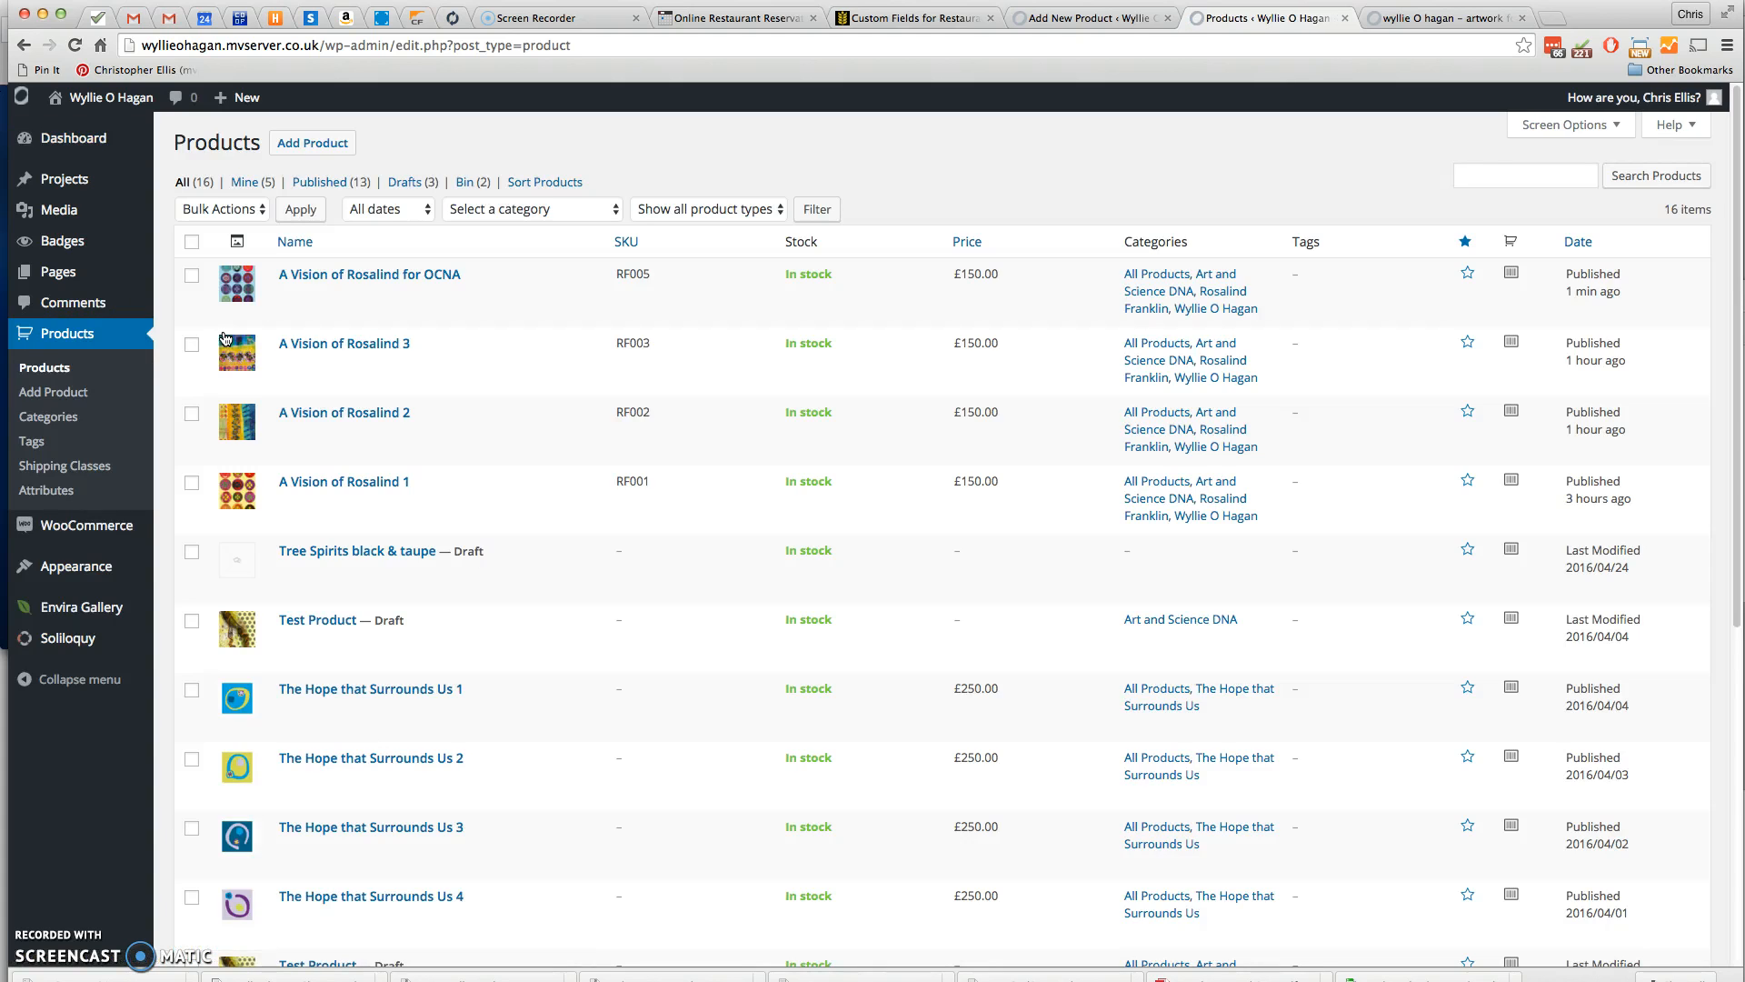
{"action": "left_click", "coordinate": [388, 300]}
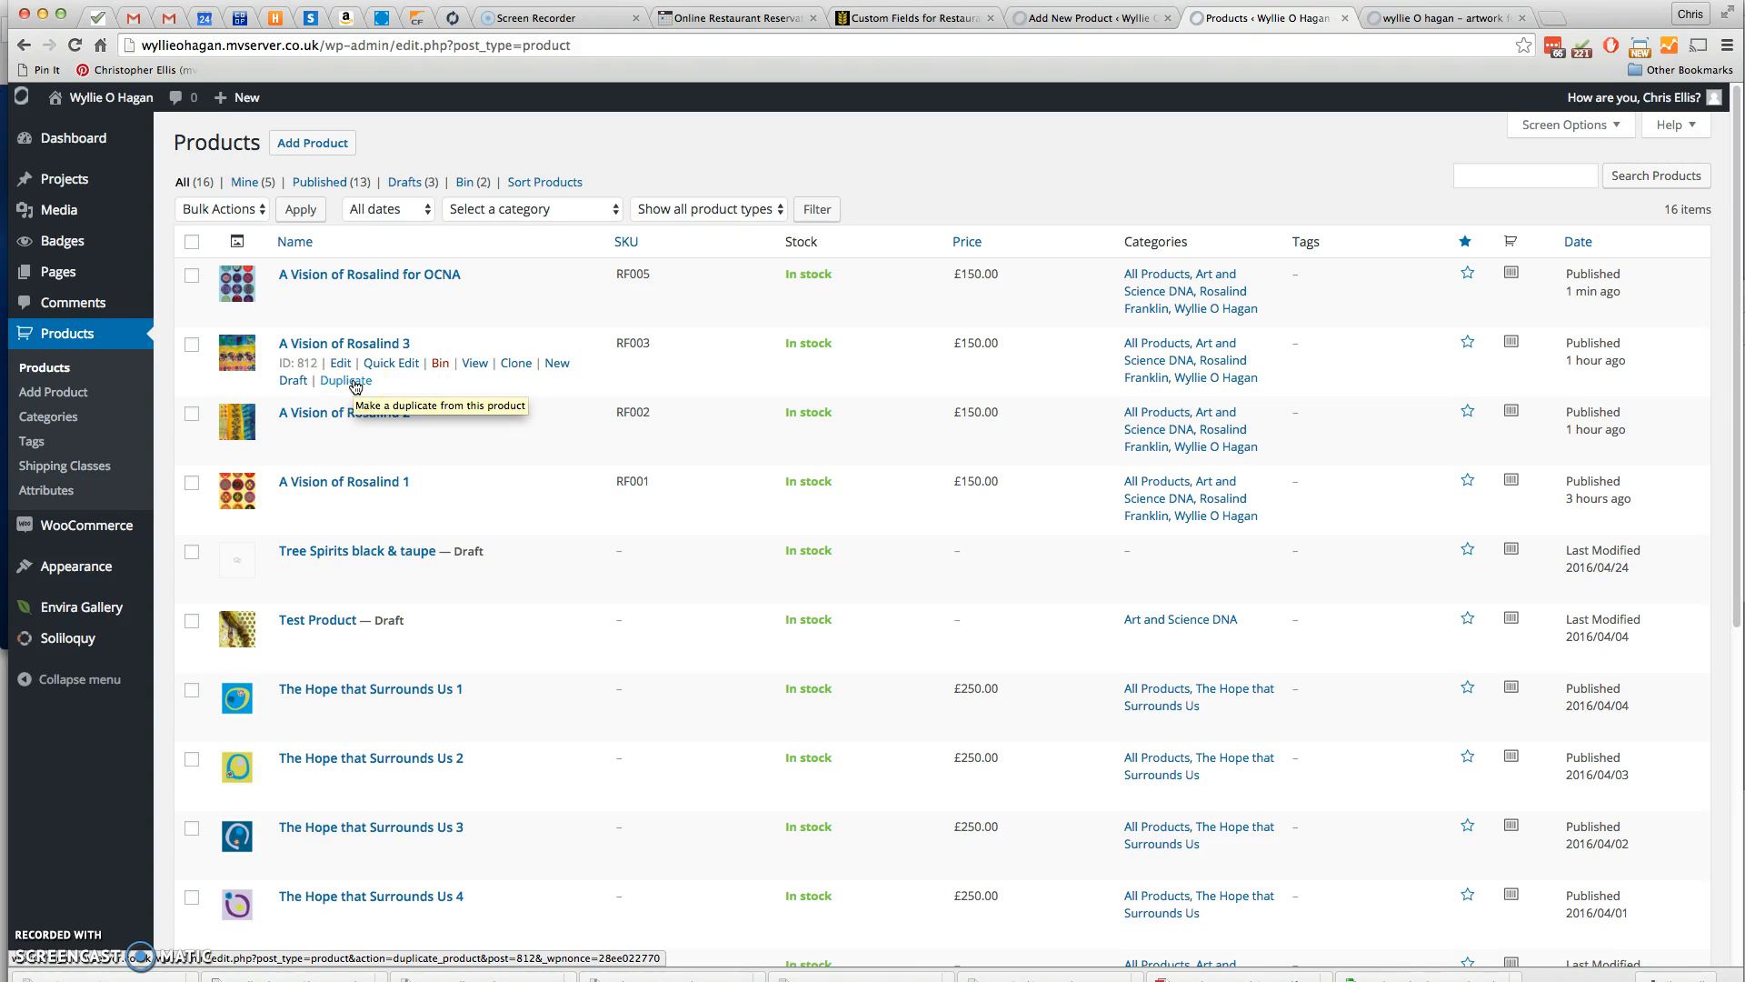
{"action": "left_click", "coordinate": [355, 381]}
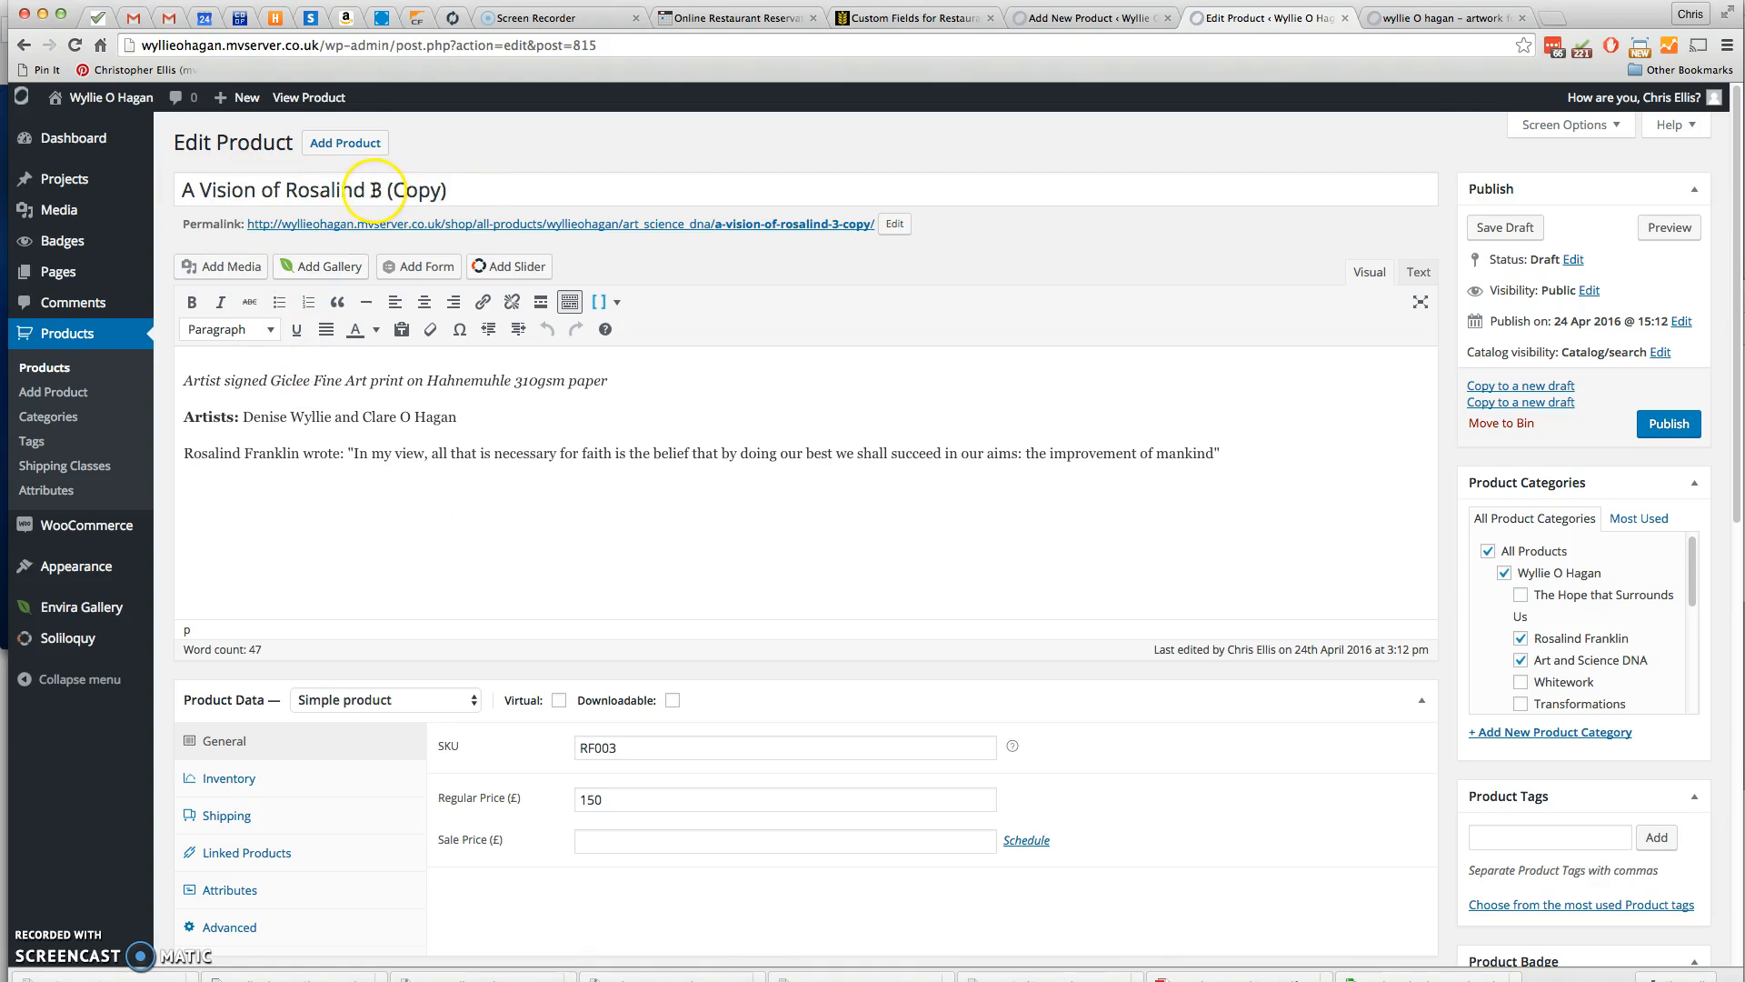
Rename the duplicated product "A Vision of Rosalind 4" and set its SKU to RF004
{"action": "left_click_drag", "start_coordinate": [371, 190], "coordinate": [469, 191]}
{"action": "type", "text": "4"}
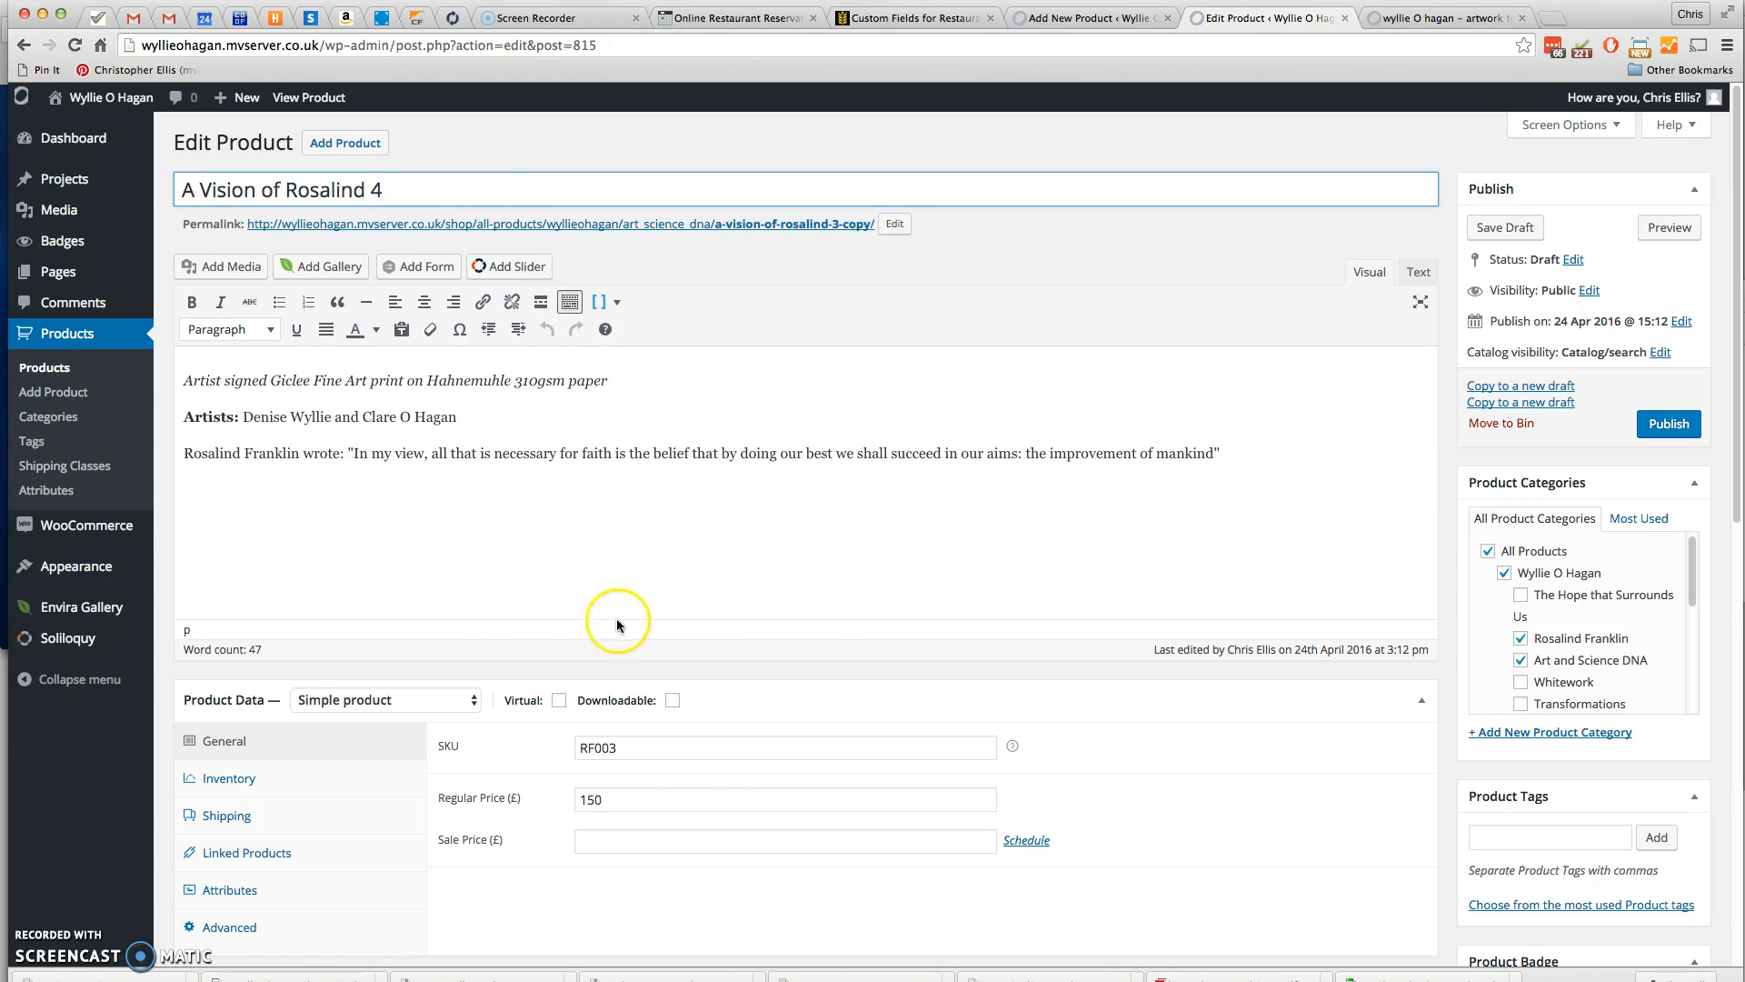
{"action": "left_click", "coordinate": [627, 751]}
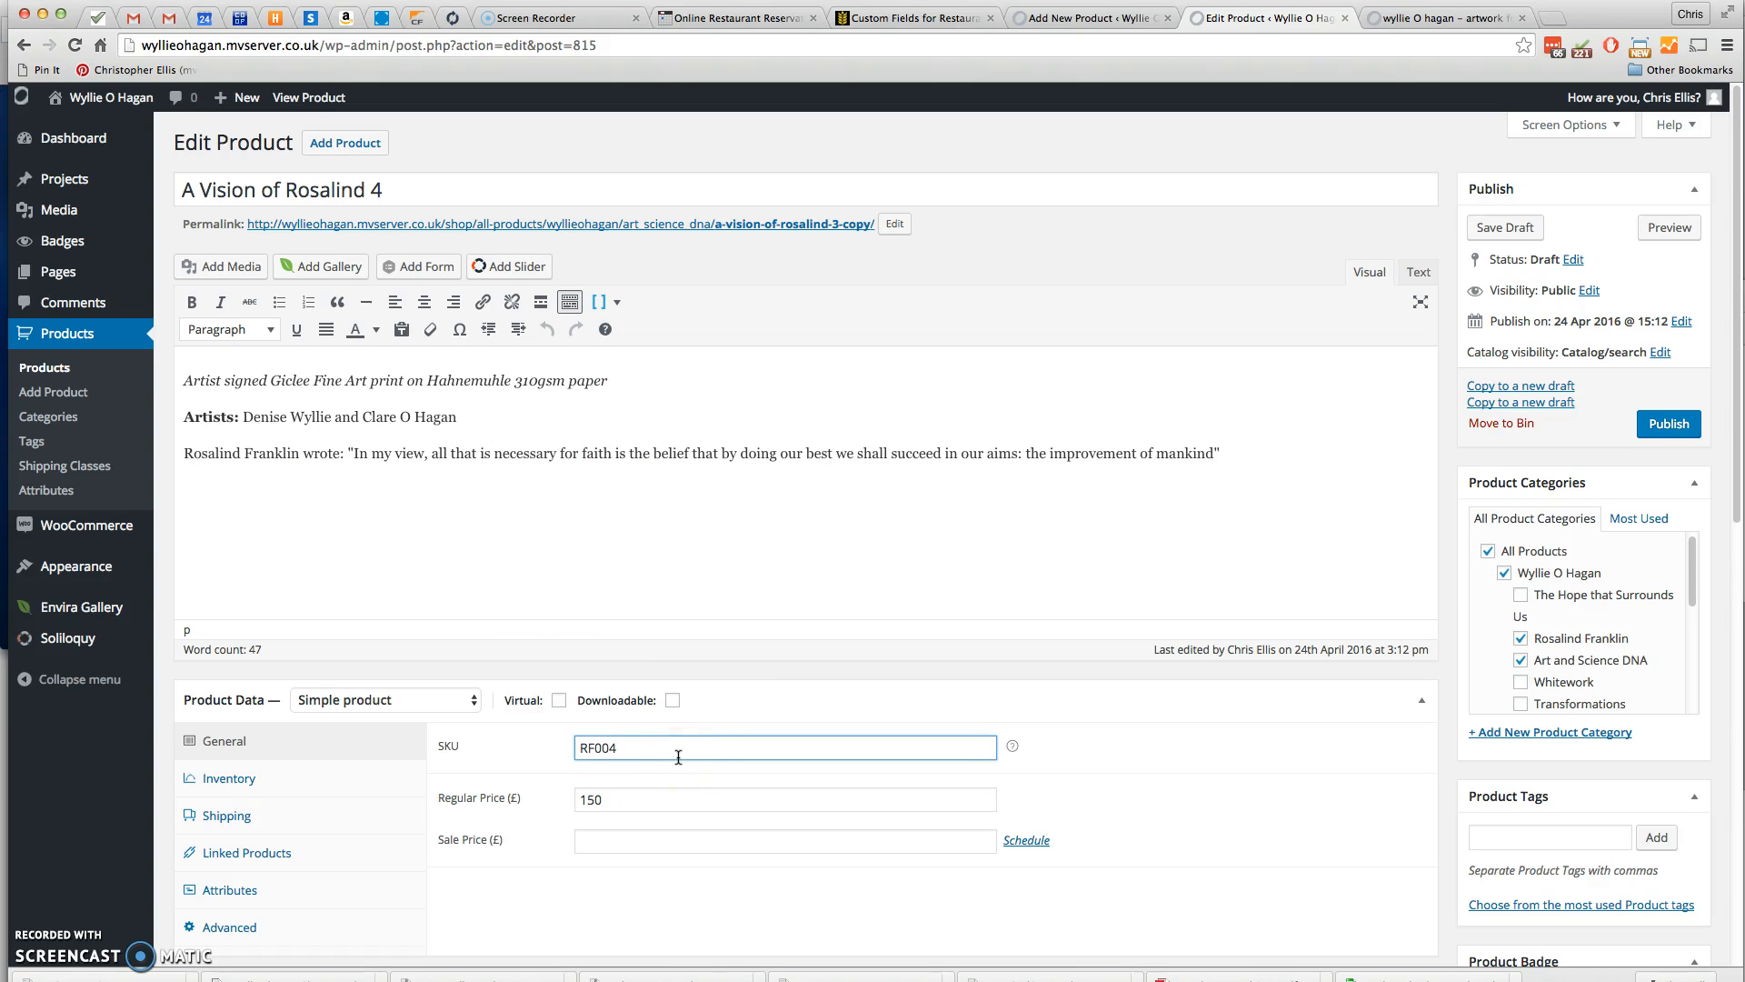
{"action": "double_click", "coordinate": [636, 749]}
{"action": "left_click", "coordinate": [673, 749]}
{"action": "scroll", "coordinate": [730, 729], "scroll_direction": "down", "scroll_amount": 1}
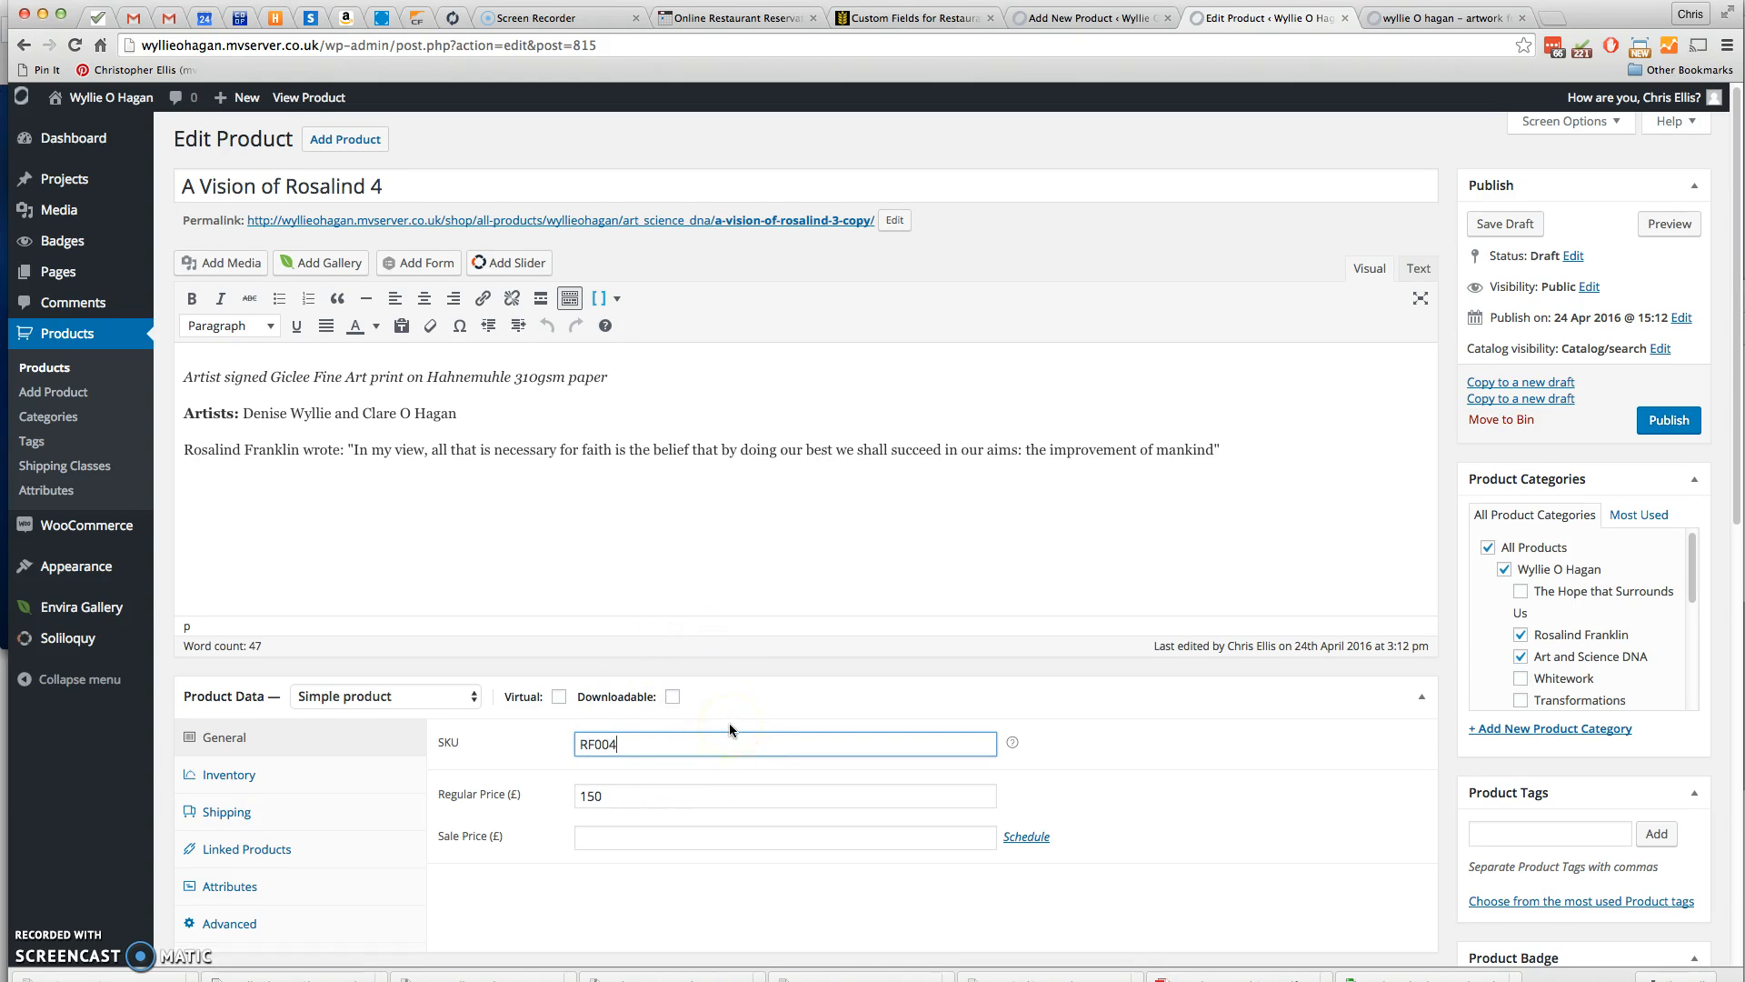
Switch to the old artwork sale page and copy the description of "A Vision of Rosalind 4"
{"action": "scroll", "coordinate": [729, 724], "scroll_direction": "down", "scroll_amount": 2}
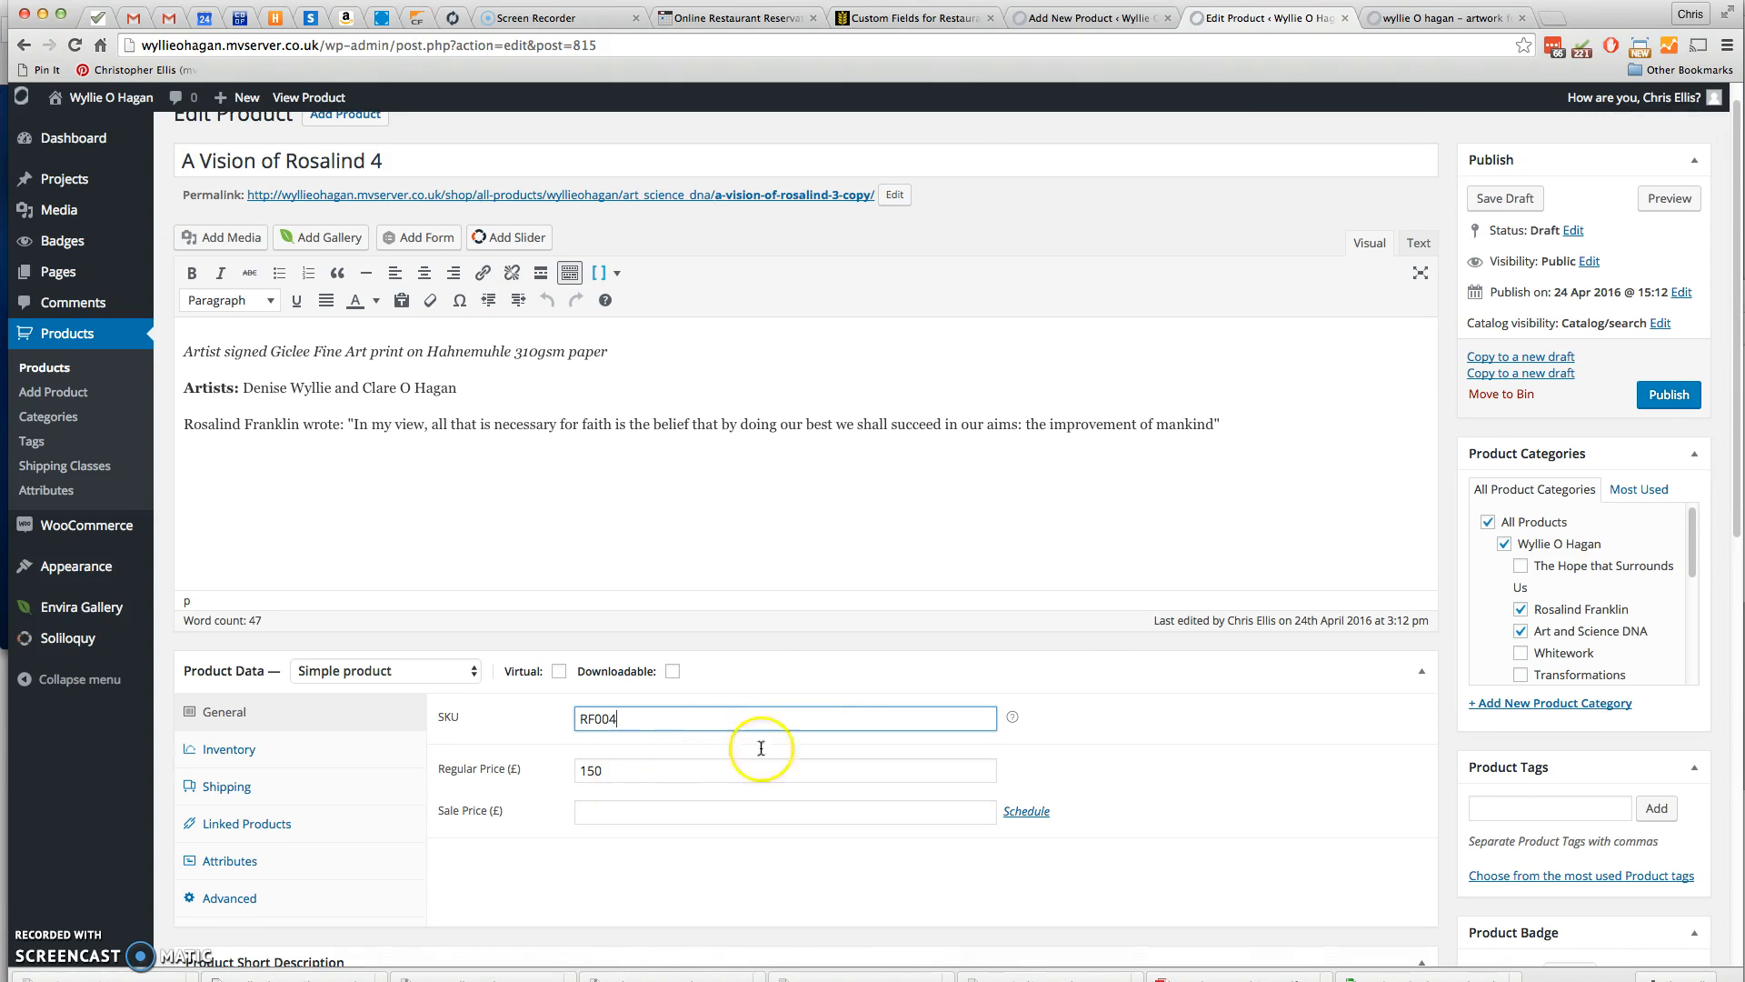
{"action": "left_click", "coordinate": [1425, 20]}
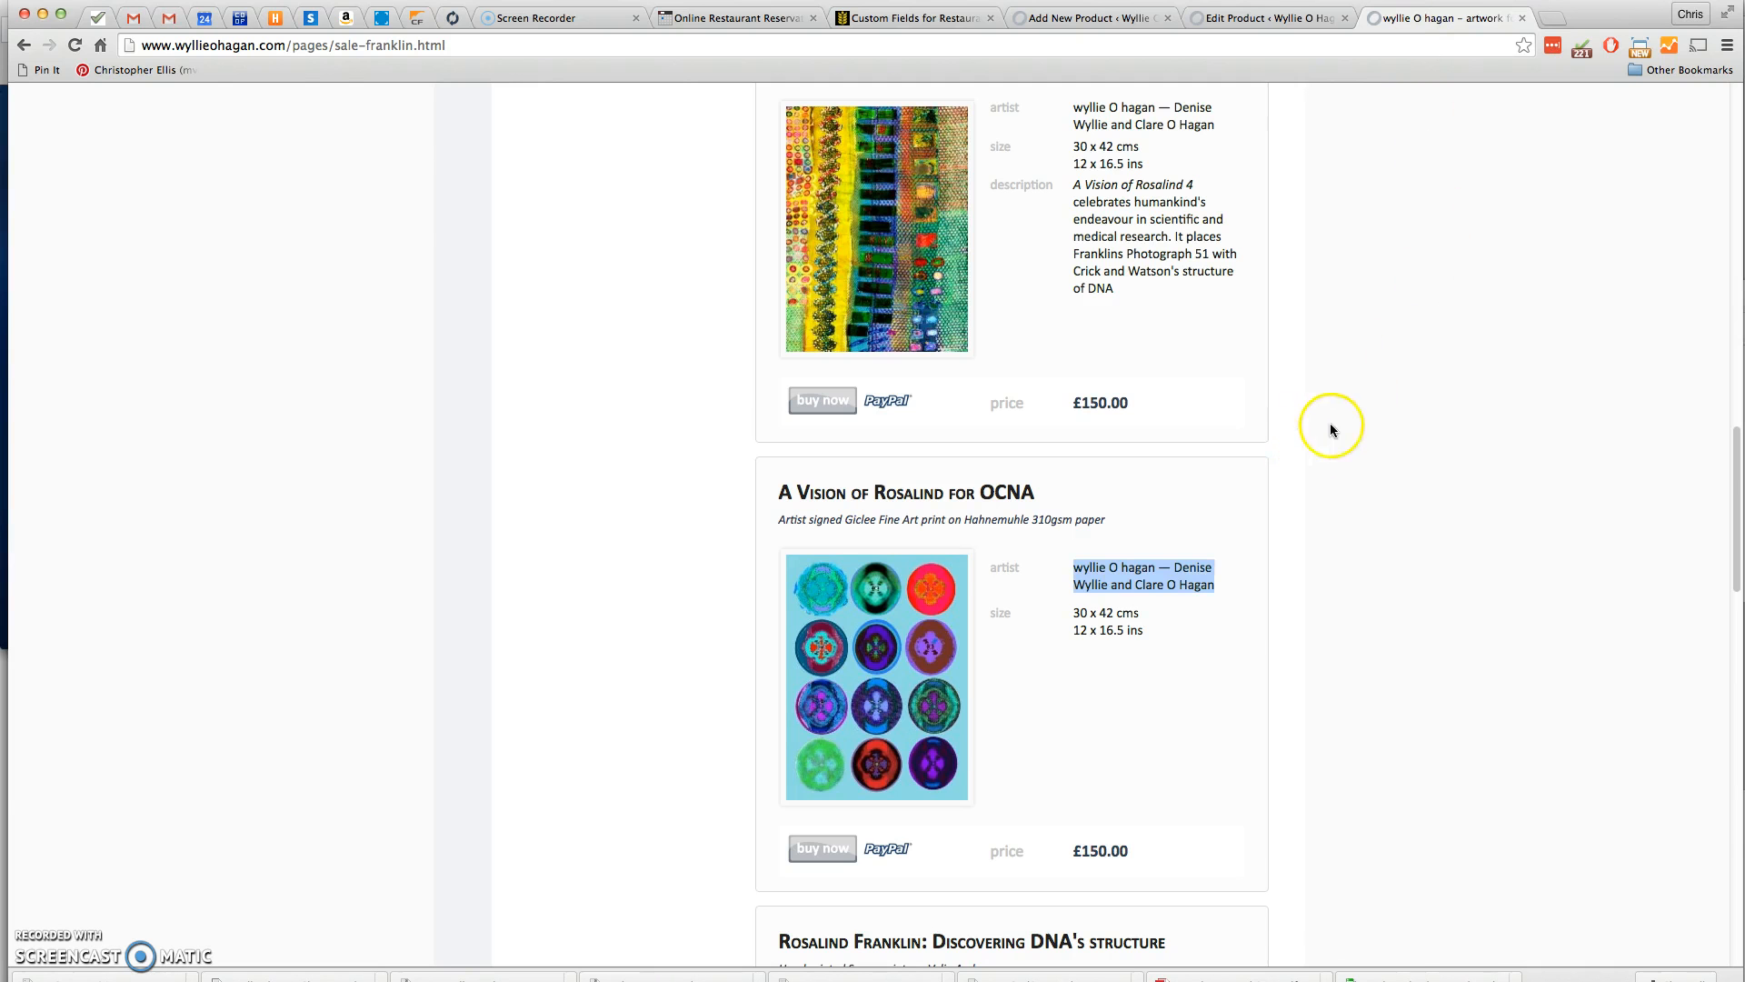
{"action": "scroll", "coordinate": [1136, 674], "scroll_direction": "up", "scroll_amount": 5}
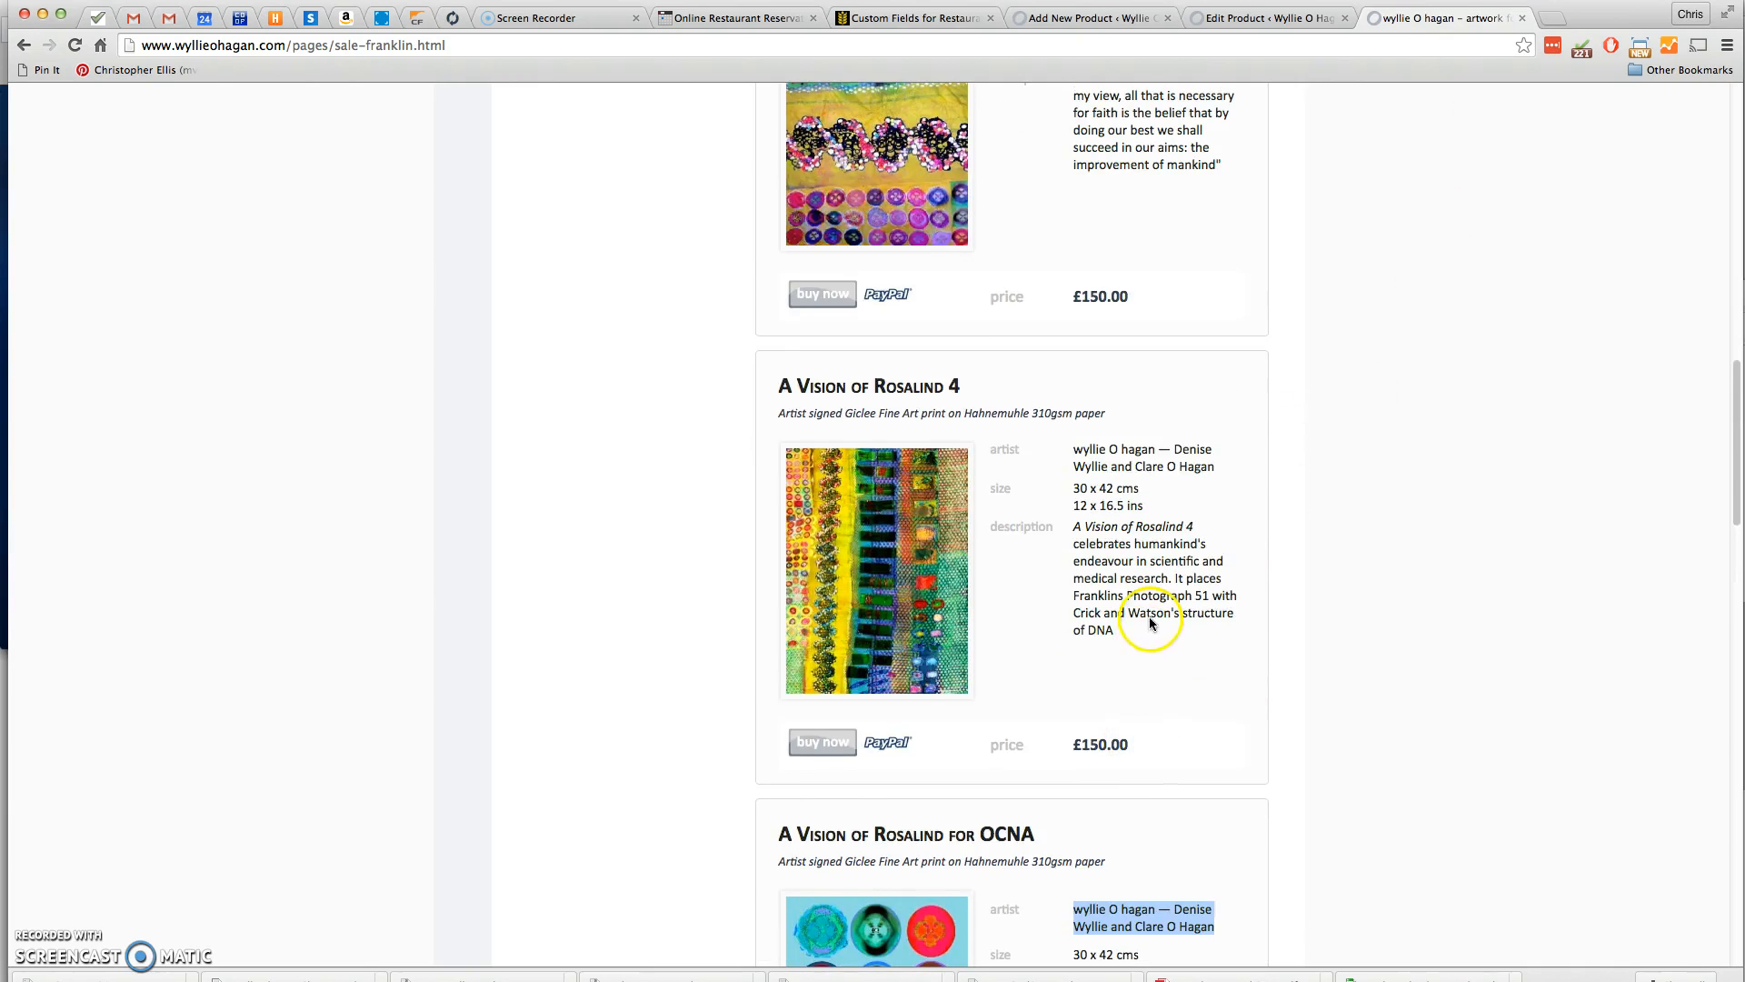
{"action": "left_click_drag", "start_coordinate": [1120, 630], "coordinate": [1072, 528]}
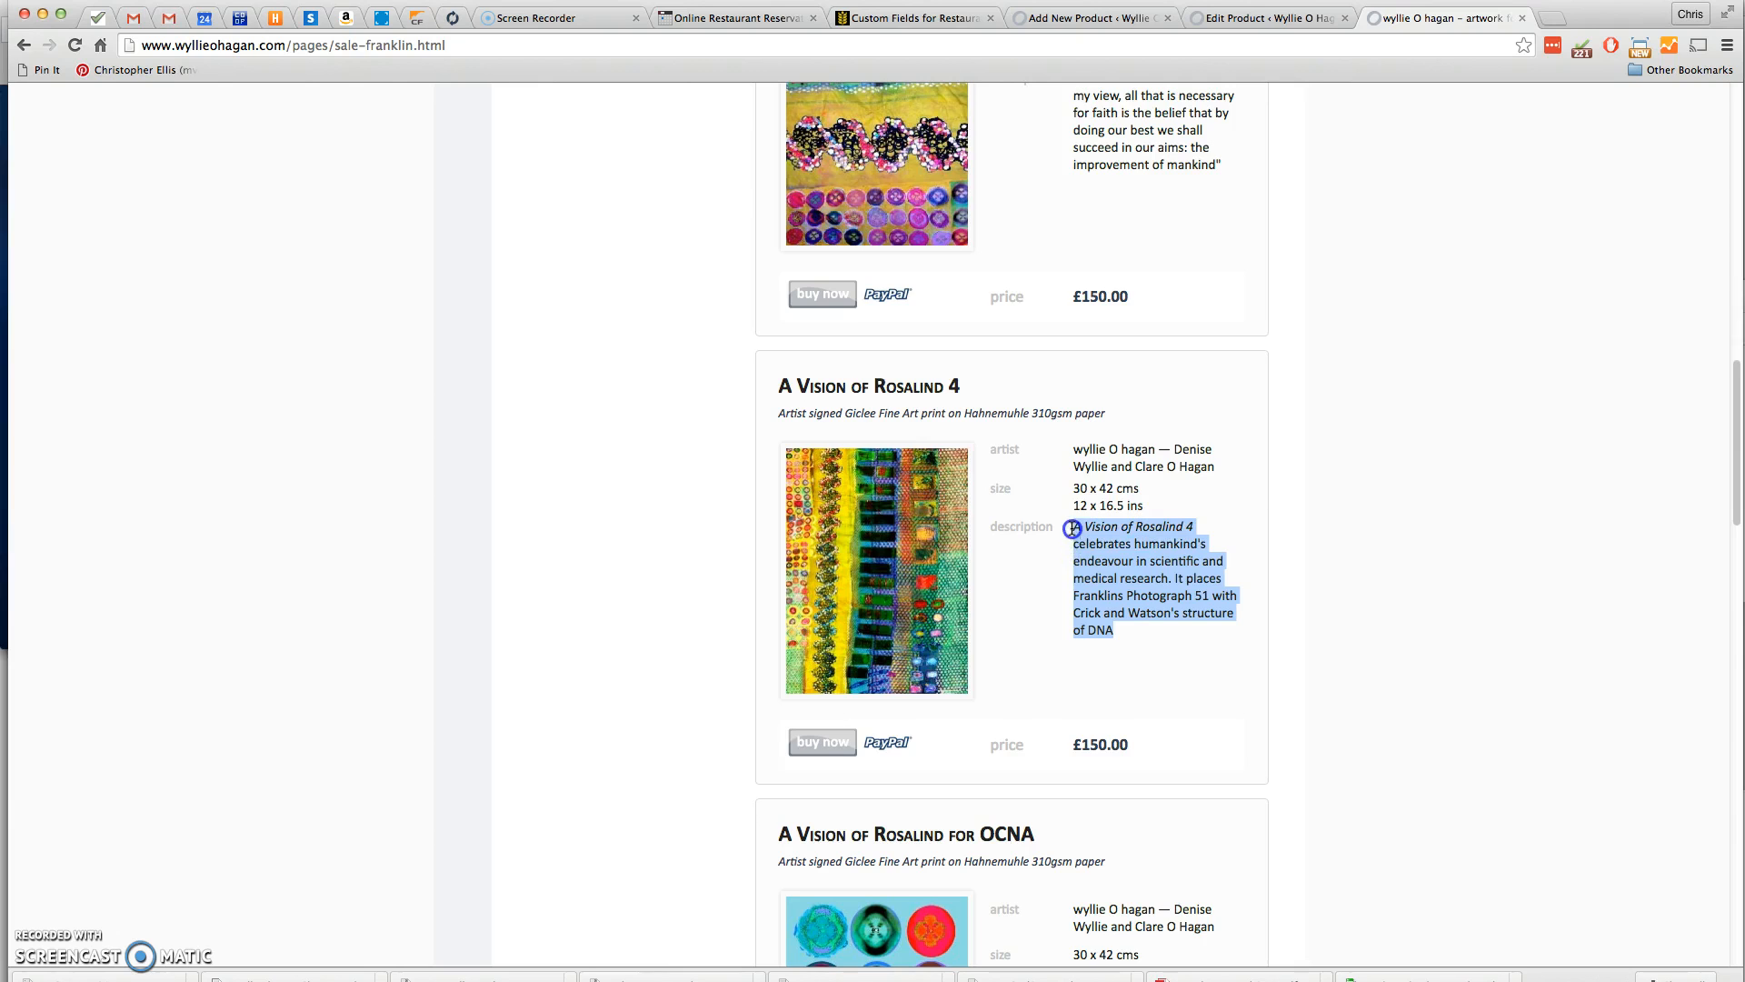
{"action": "right_click", "coordinate": [1114, 530]}
{"action": "left_click", "coordinate": [1147, 569]}
Back in the product editor, replace the Rosalind Franklin quote with the copied description and add a space after "A Vision of Rosalind 4"
{"action": "left_click", "coordinate": [1272, 20]}
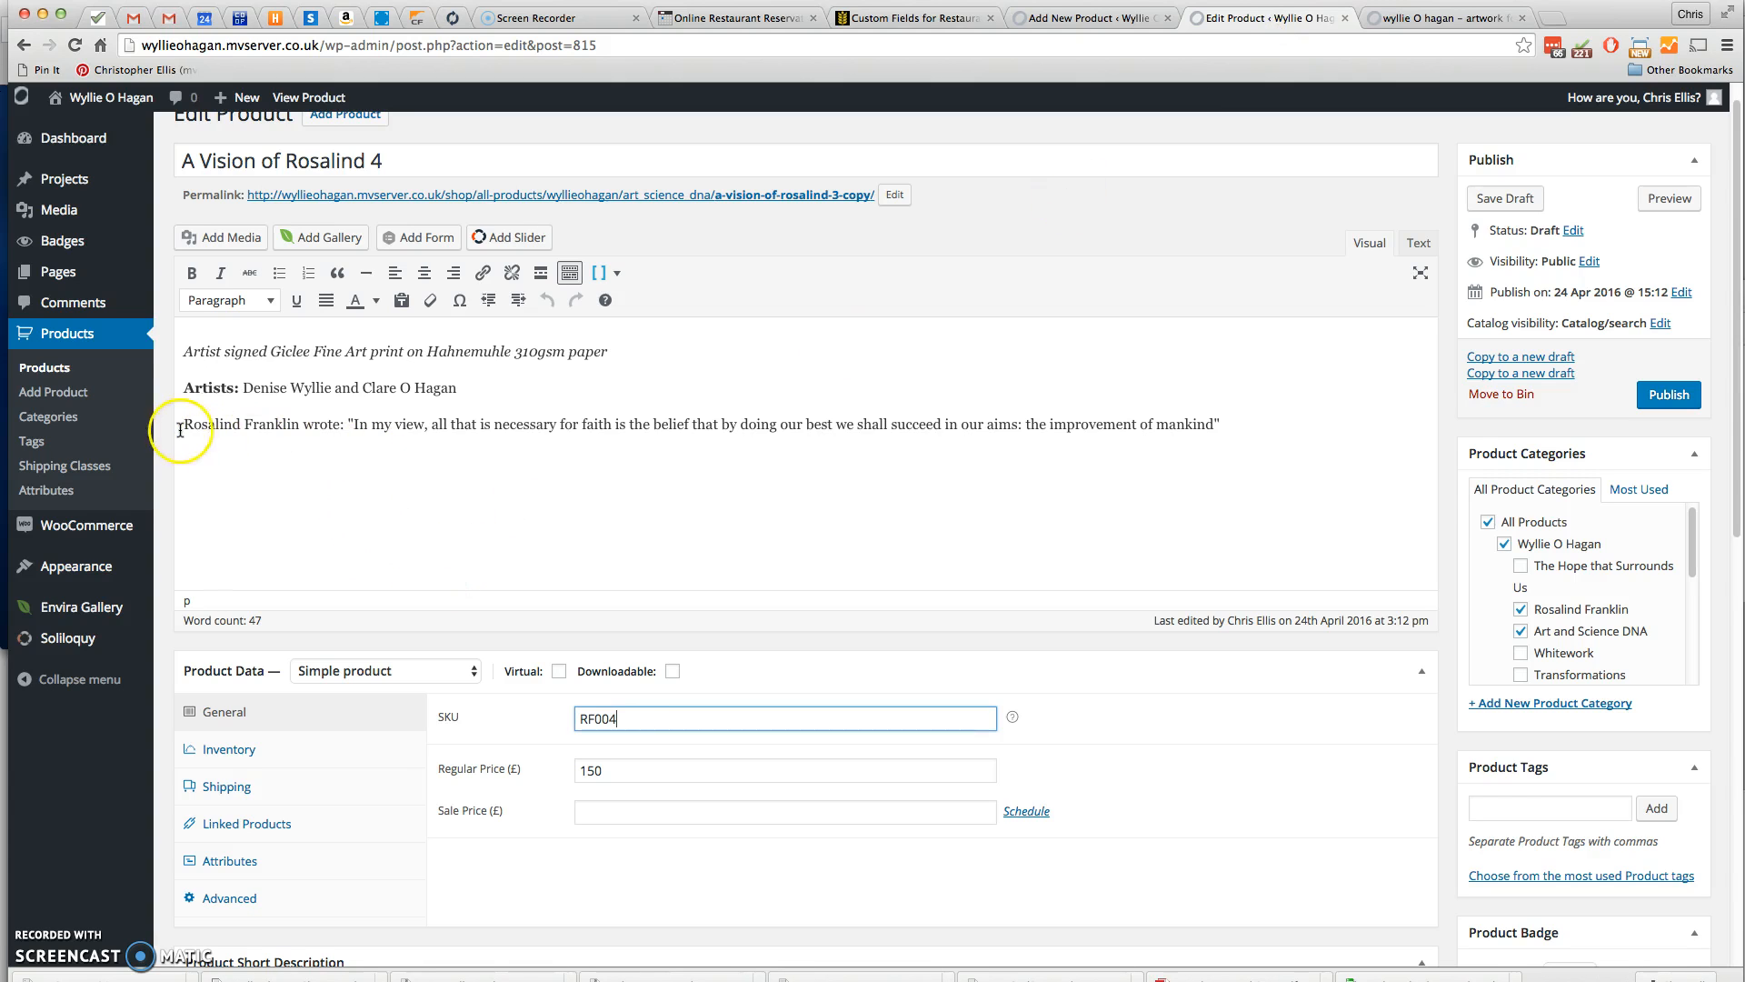
{"action": "left_click_drag", "start_coordinate": [176, 424], "coordinate": [1277, 426]}
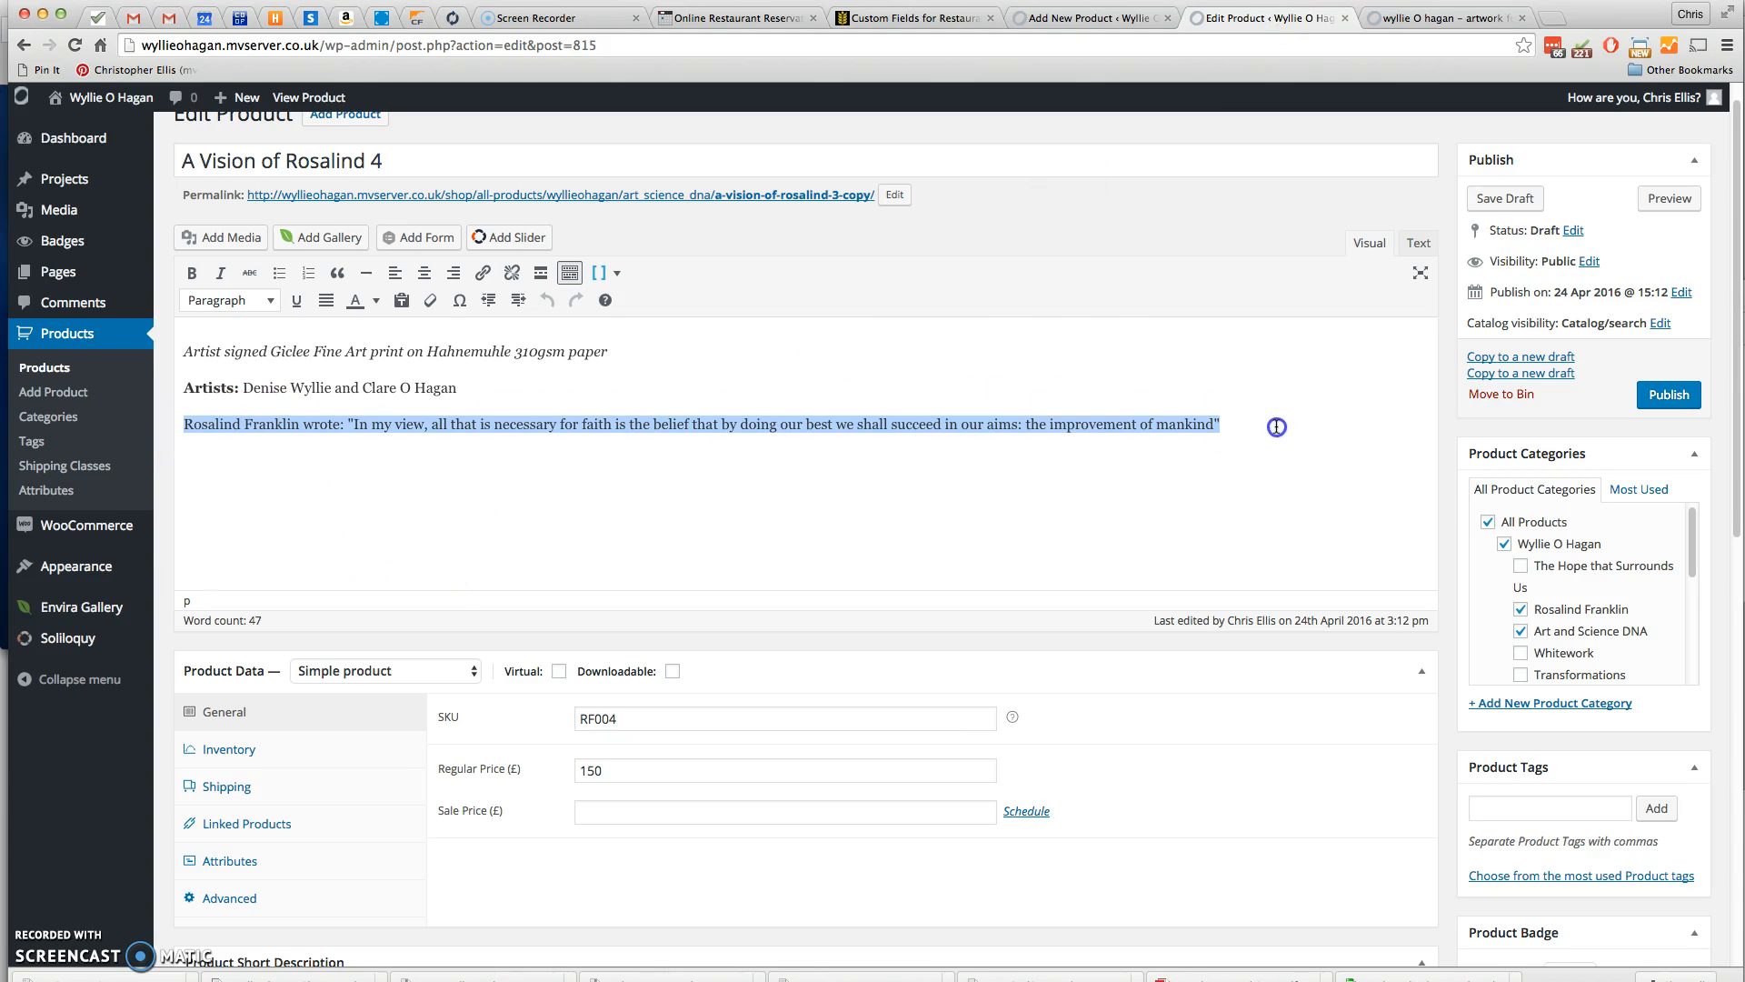
{"action": "key", "text": "super+v"}
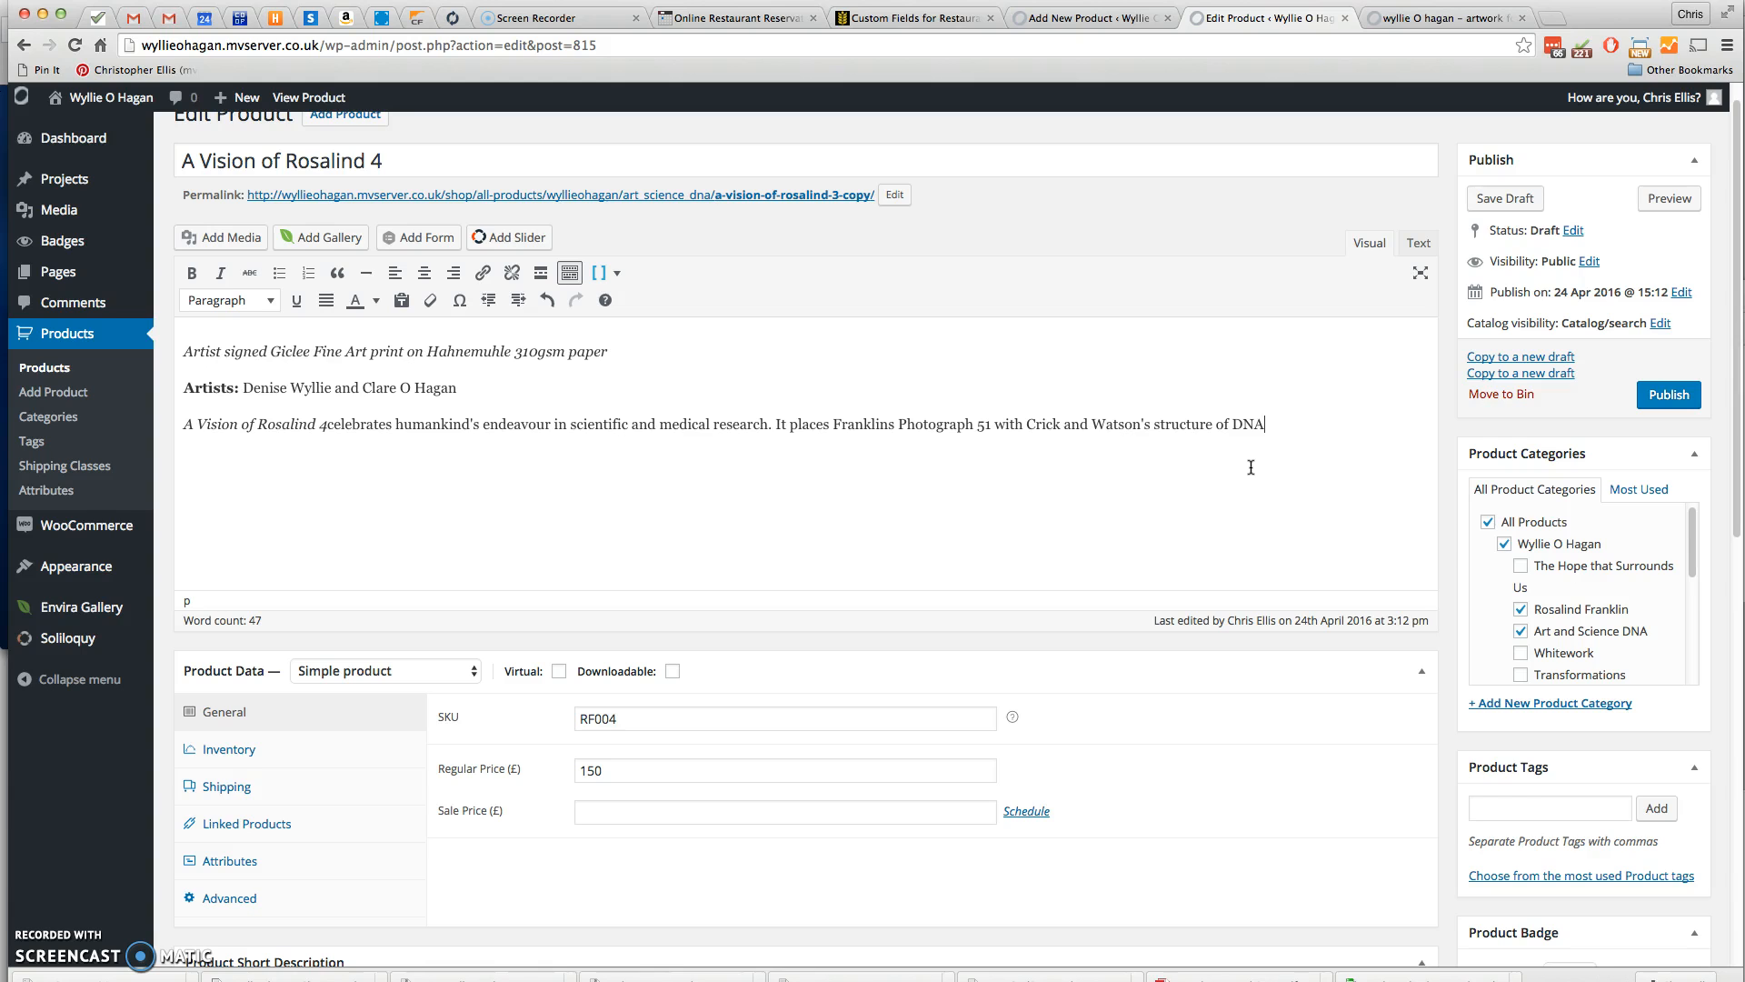
{"action": "left_click", "coordinate": [328, 426]}
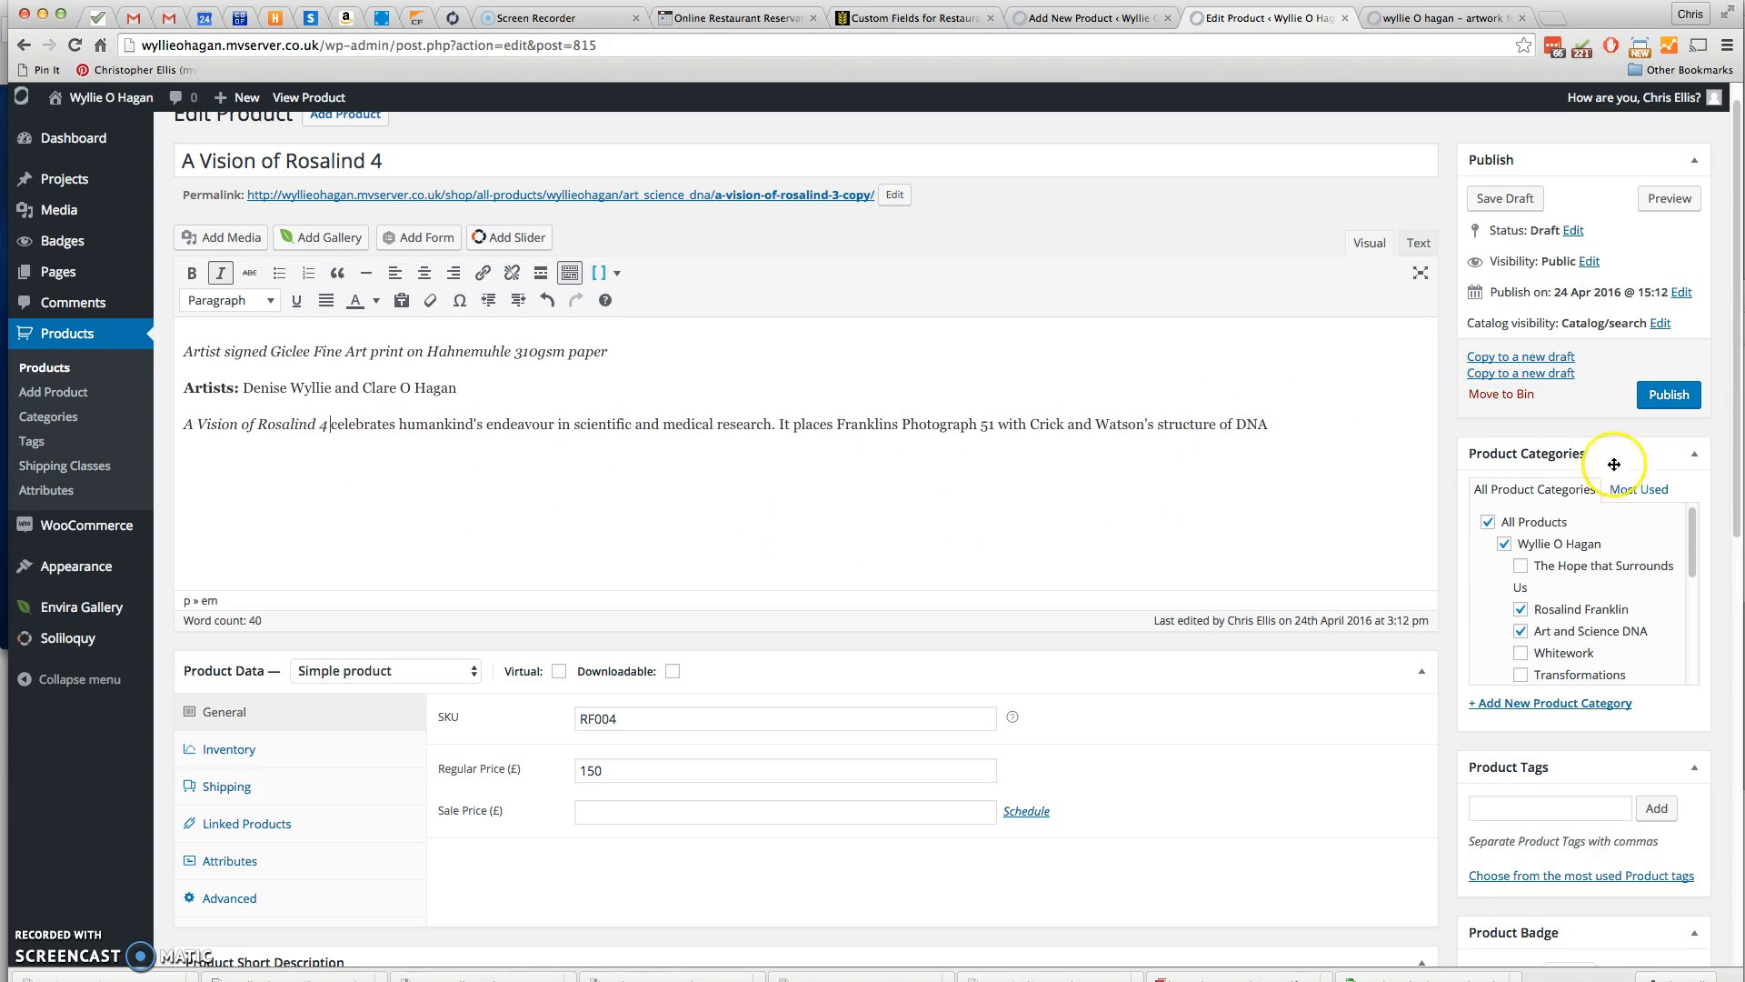
Remove the product image carried over from the duplicated product
{"action": "scroll", "coordinate": [1638, 463], "scroll_direction": "down", "scroll_amount": 12}
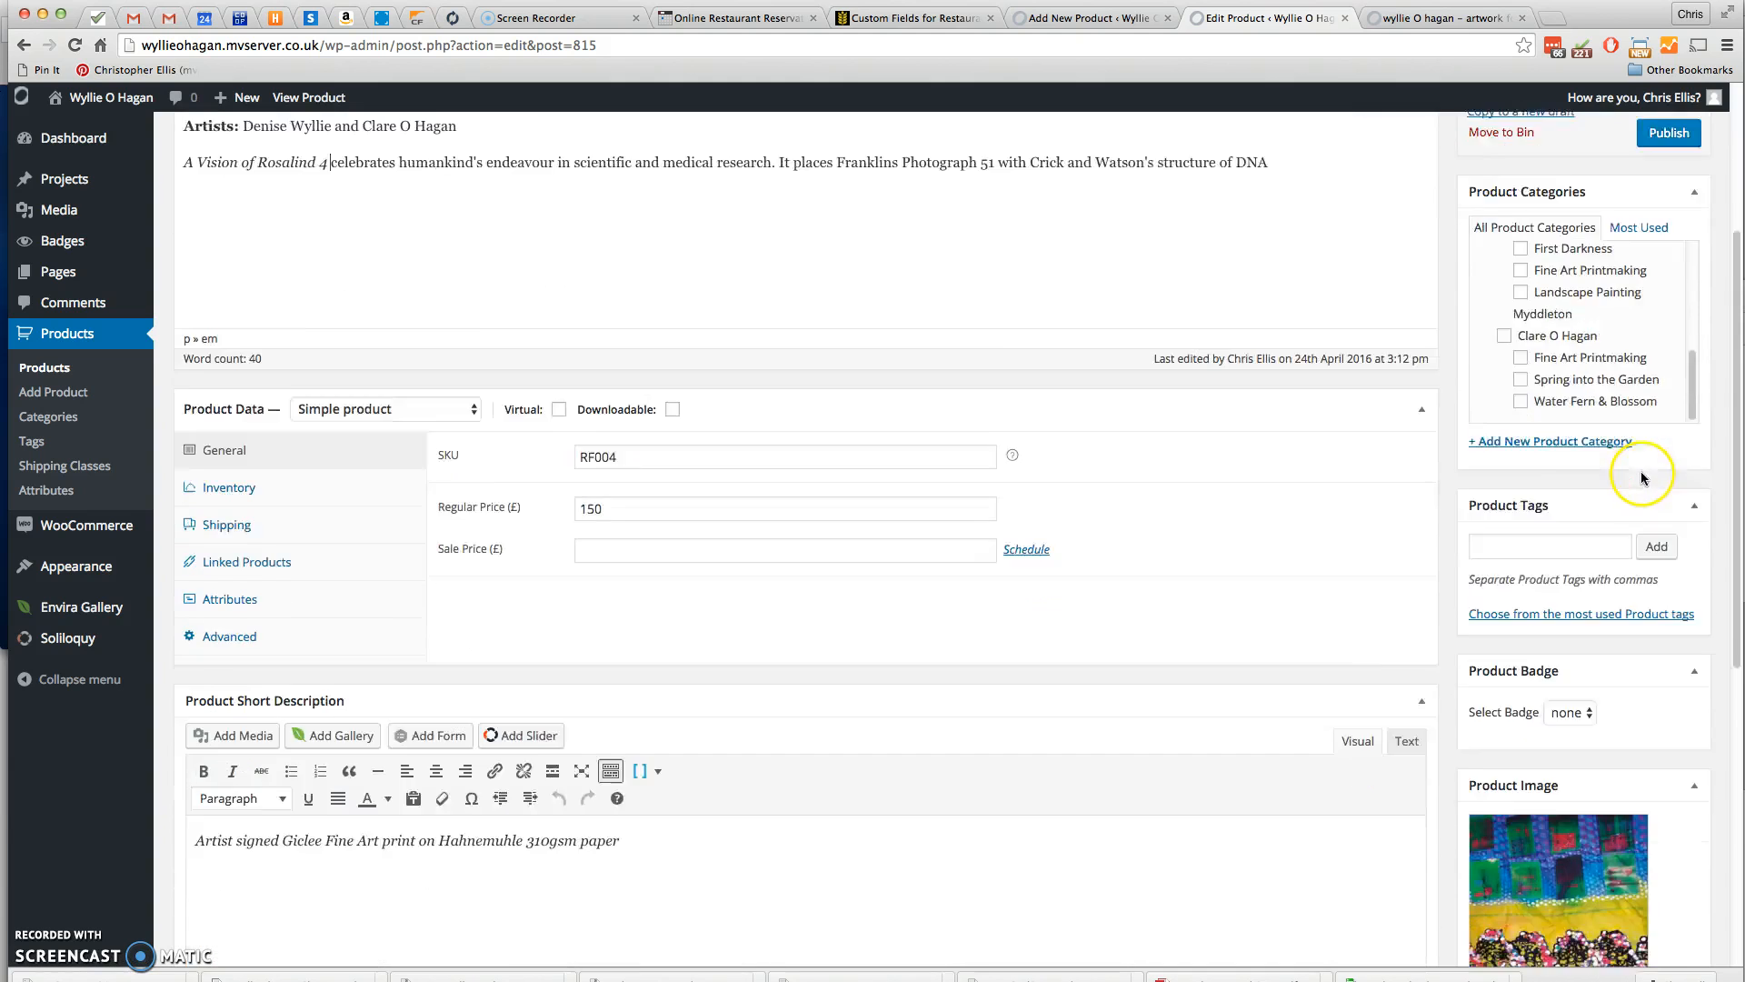
{"action": "scroll", "coordinate": [1642, 474], "scroll_direction": "up", "scroll_amount": 4}
{"action": "scroll", "coordinate": [1604, 791], "scroll_direction": "down", "scroll_amount": 8}
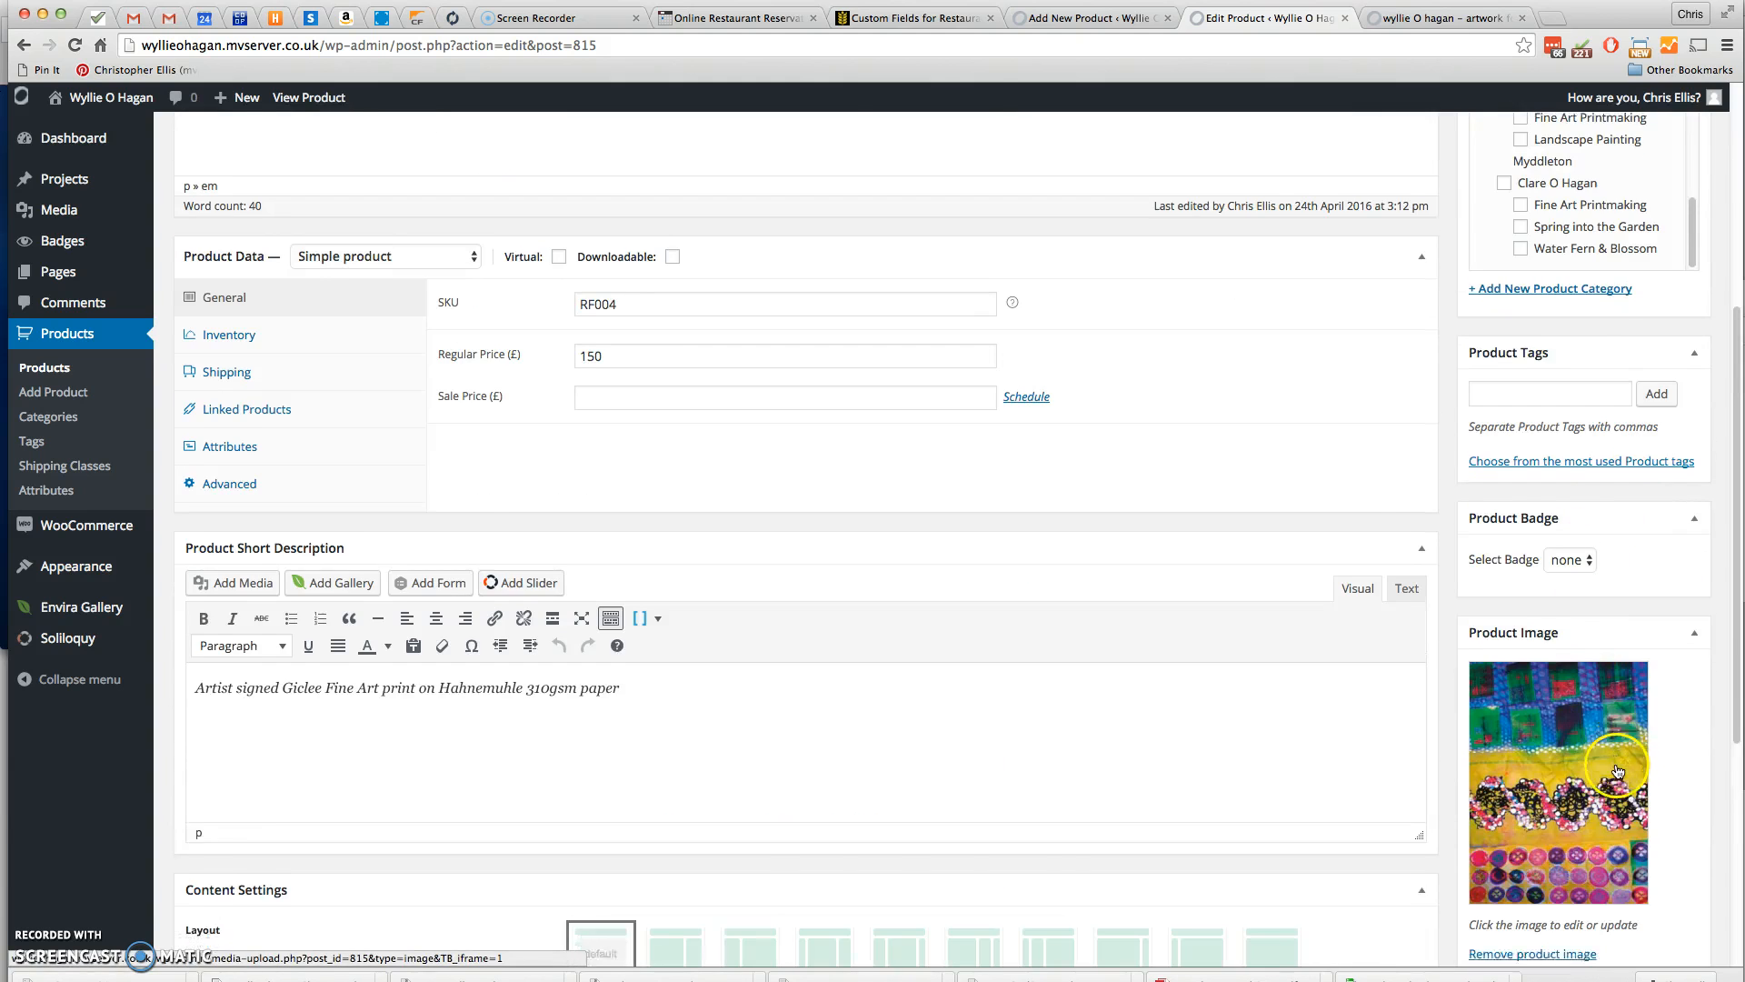
{"action": "left_click", "coordinate": [1524, 592]}
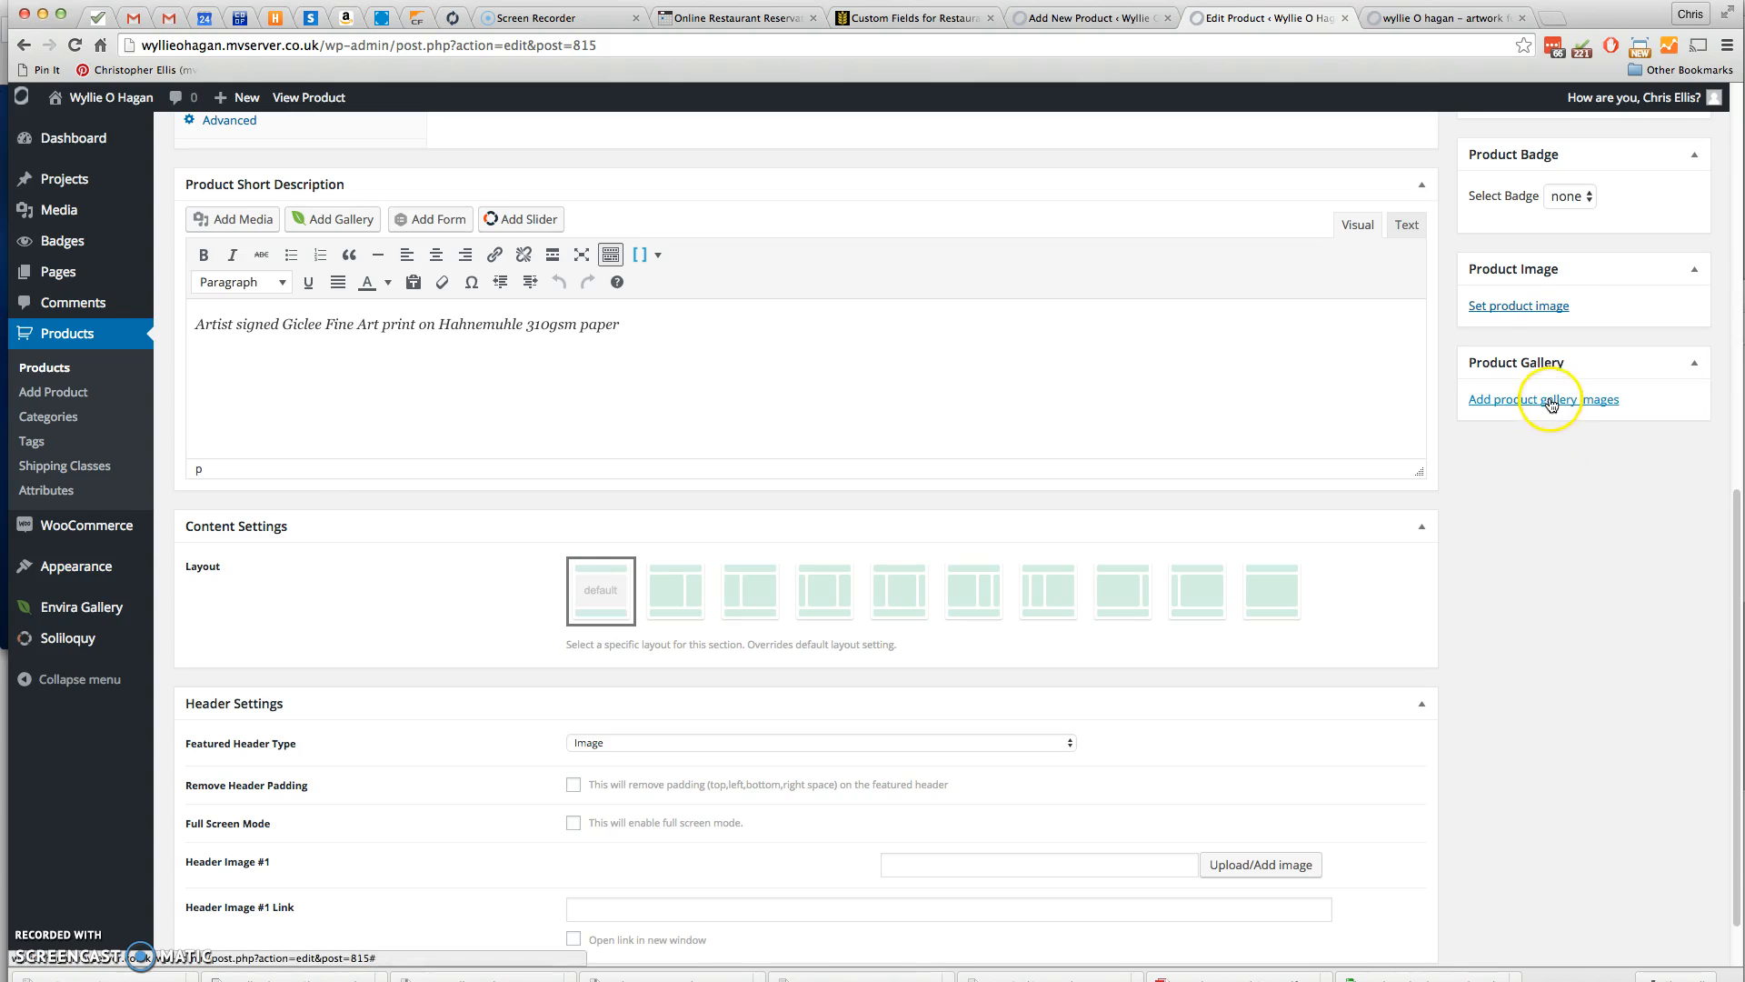
Choose DNA-A-Vision-of-Rosalind-Franklin-4Website-1.jpg from the media library for the product image, comparing it with the artwork on the old sale page
{"action": "left_click", "coordinate": [1547, 306]}
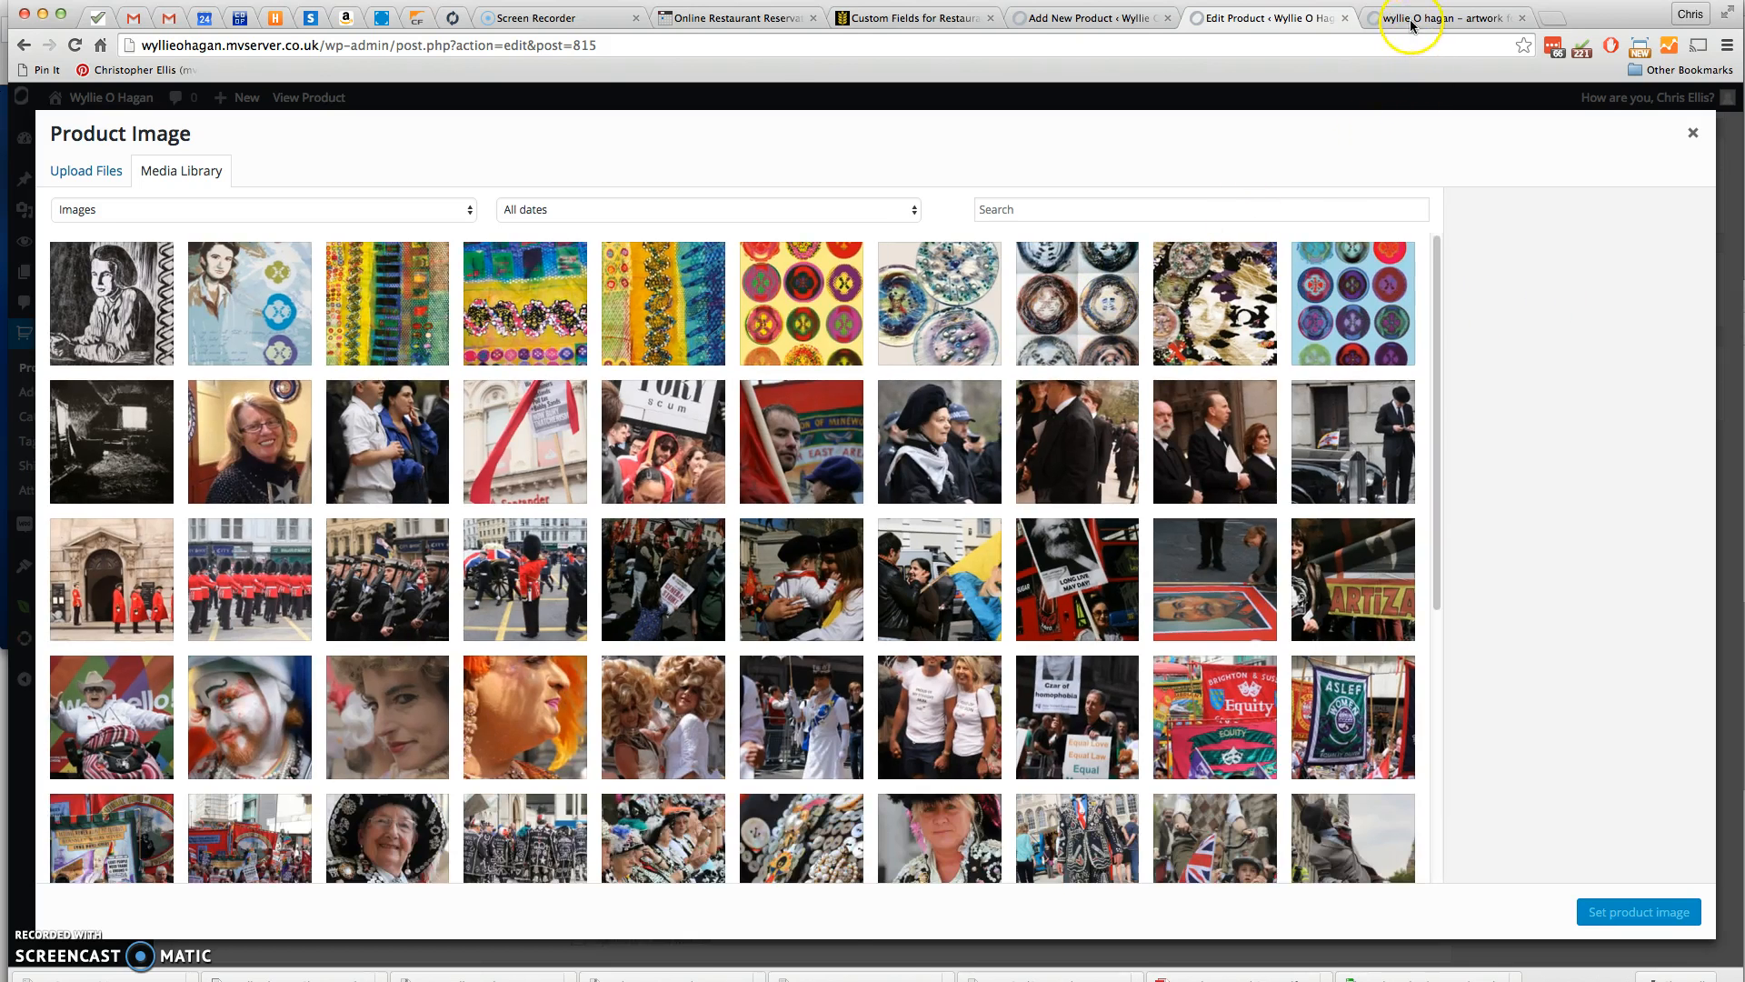
{"action": "left_click", "coordinate": [1413, 22]}
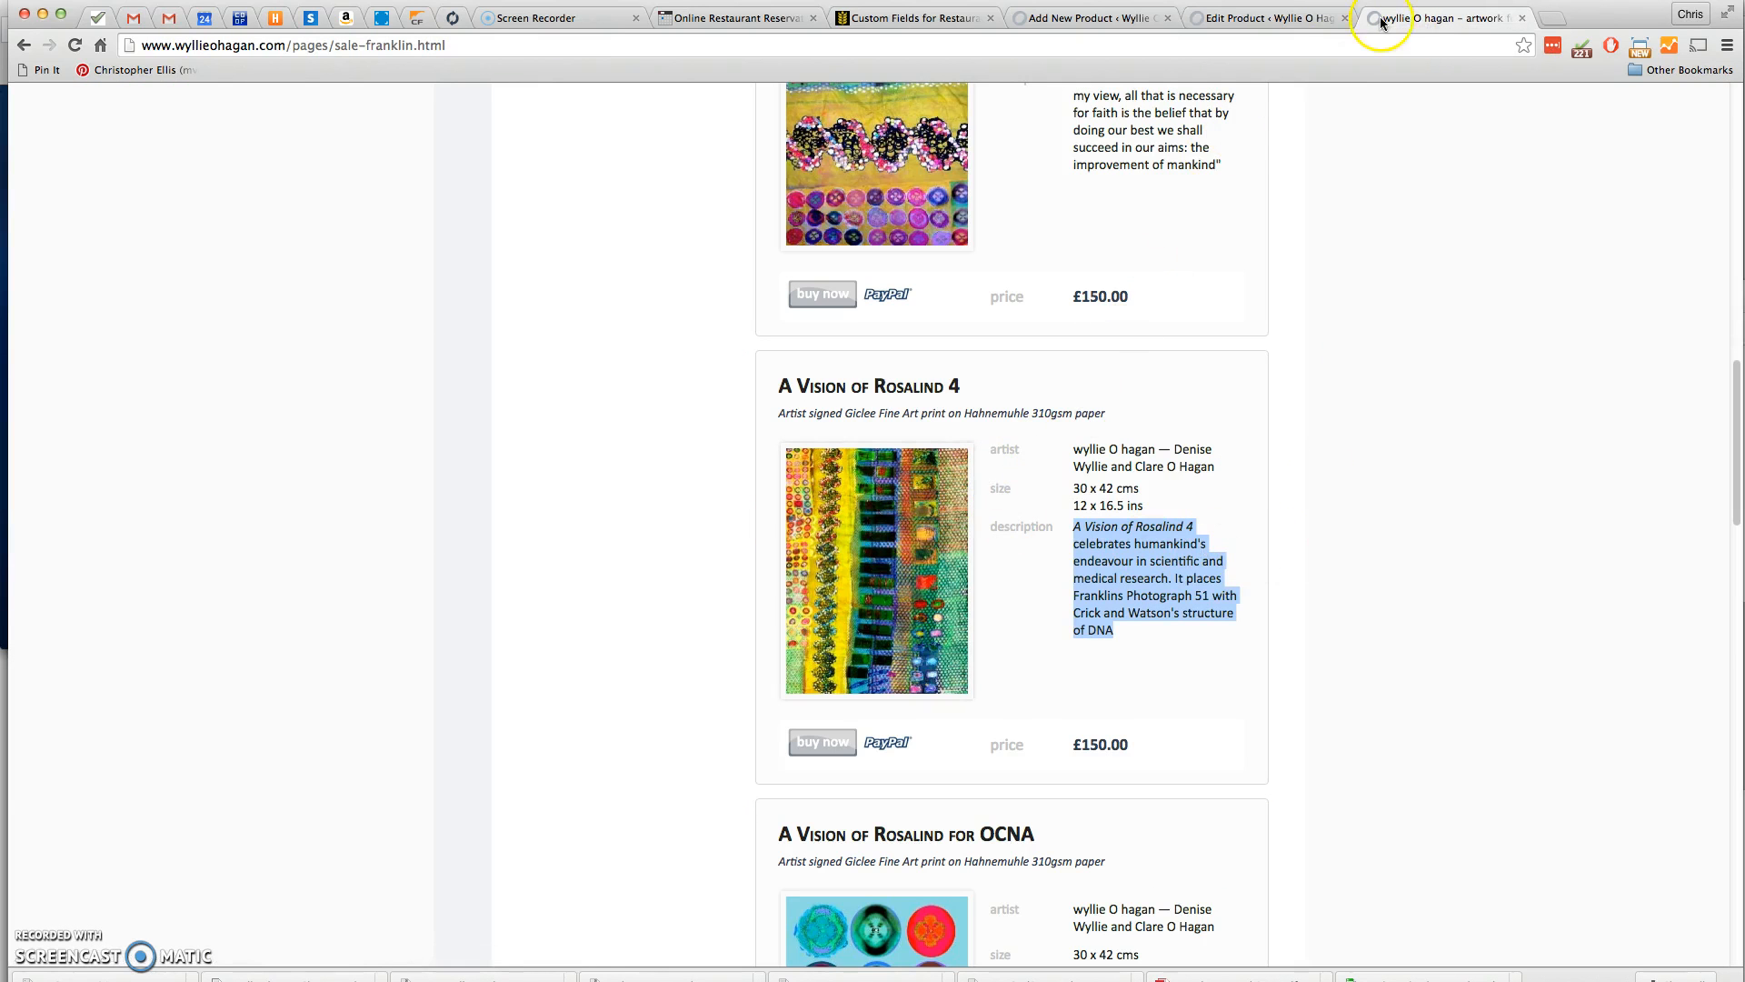
{"action": "left_click", "coordinate": [1263, 22]}
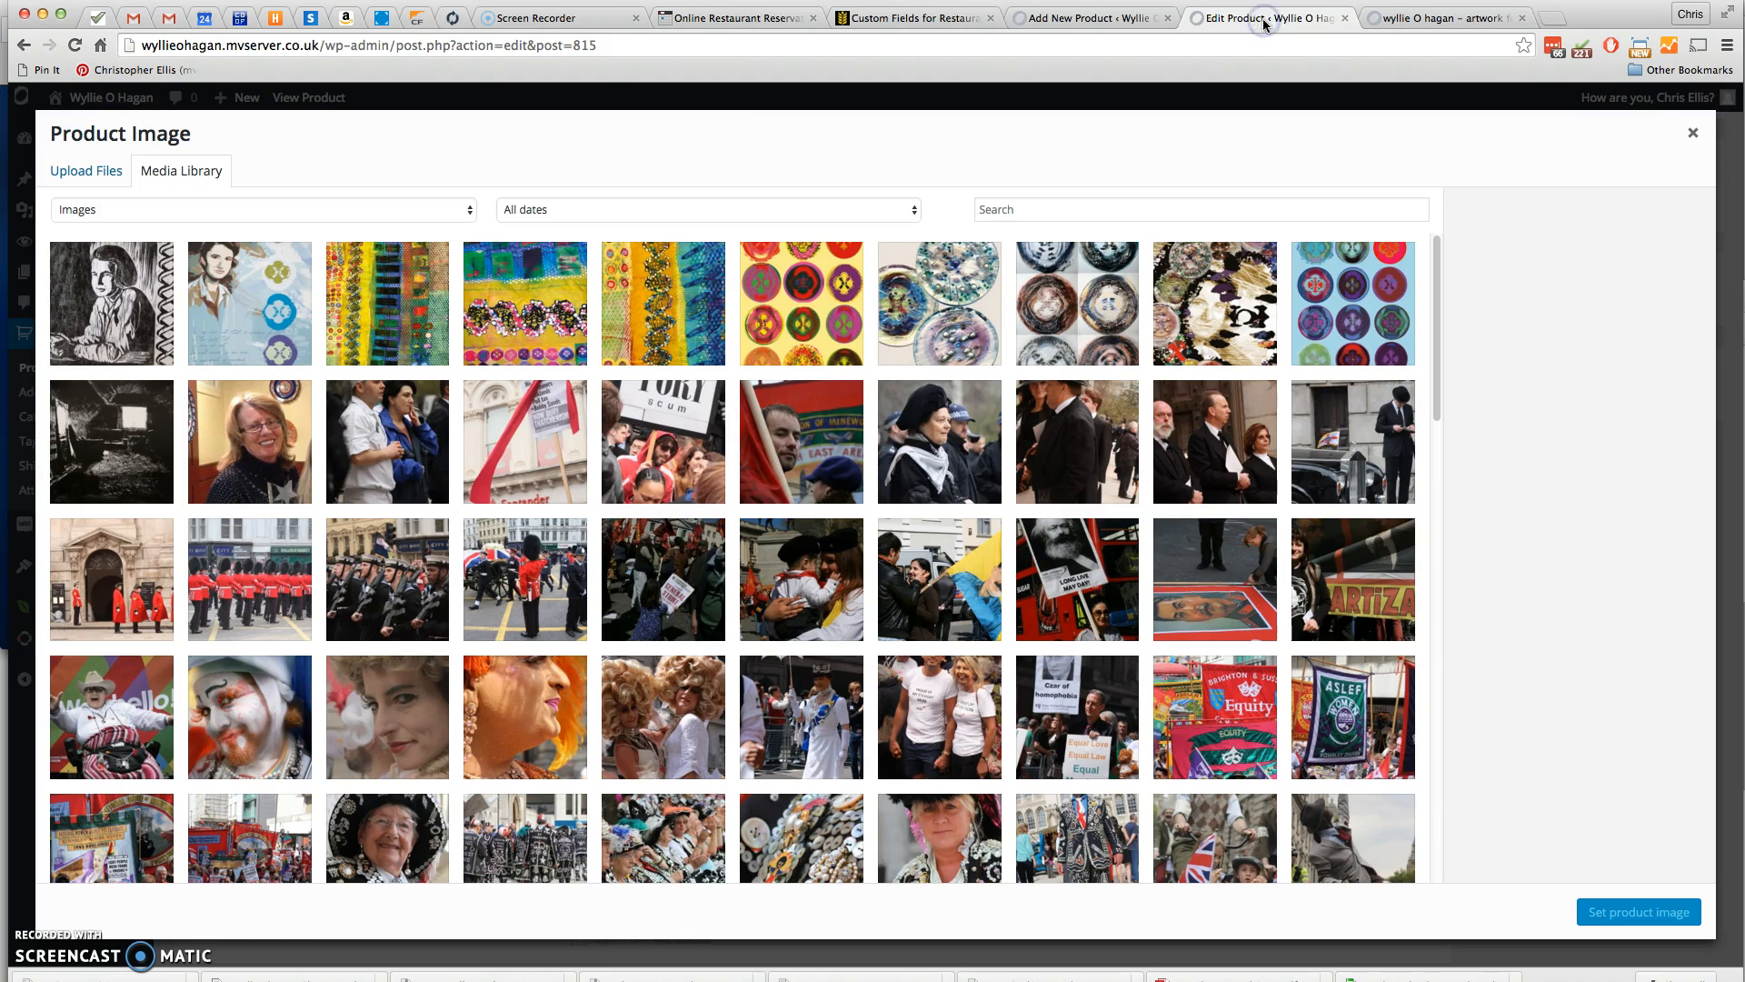
{"action": "left_click", "coordinate": [385, 298]}
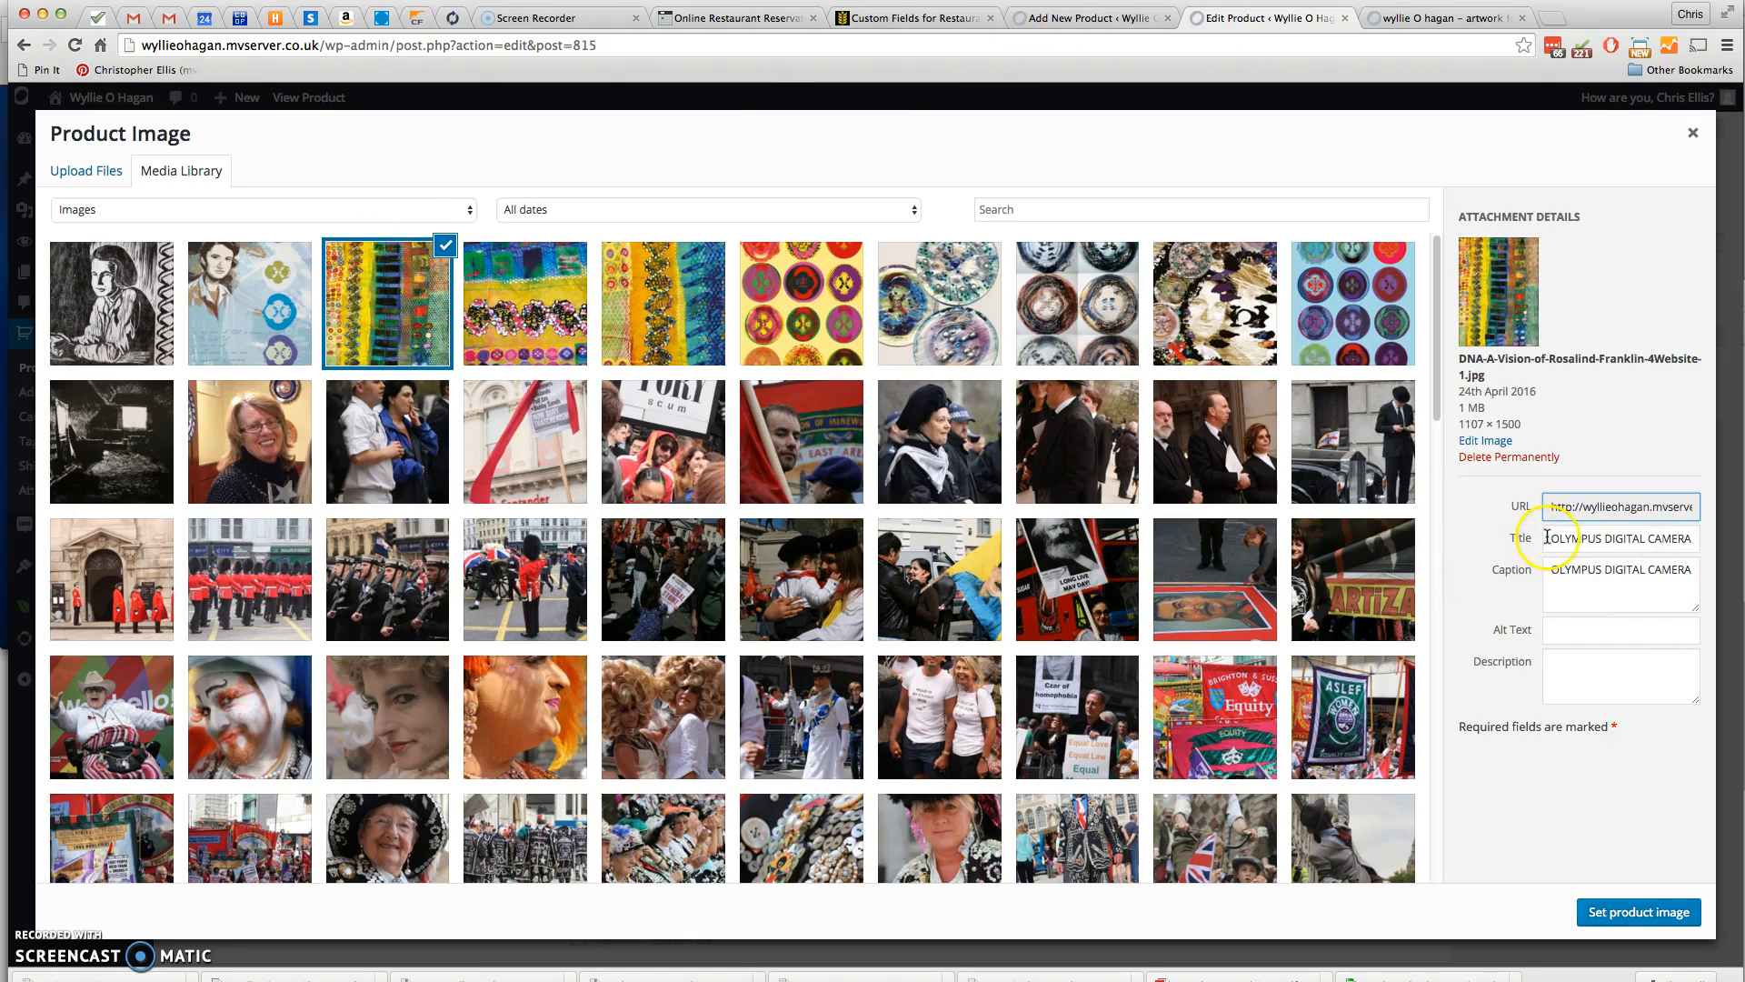
Set the image's title and alt text to "Rosalind Franklin", clear its caption, and assign it as the product image
{"action": "left_click_drag", "start_coordinate": [1547, 538], "coordinate": [1739, 538]}
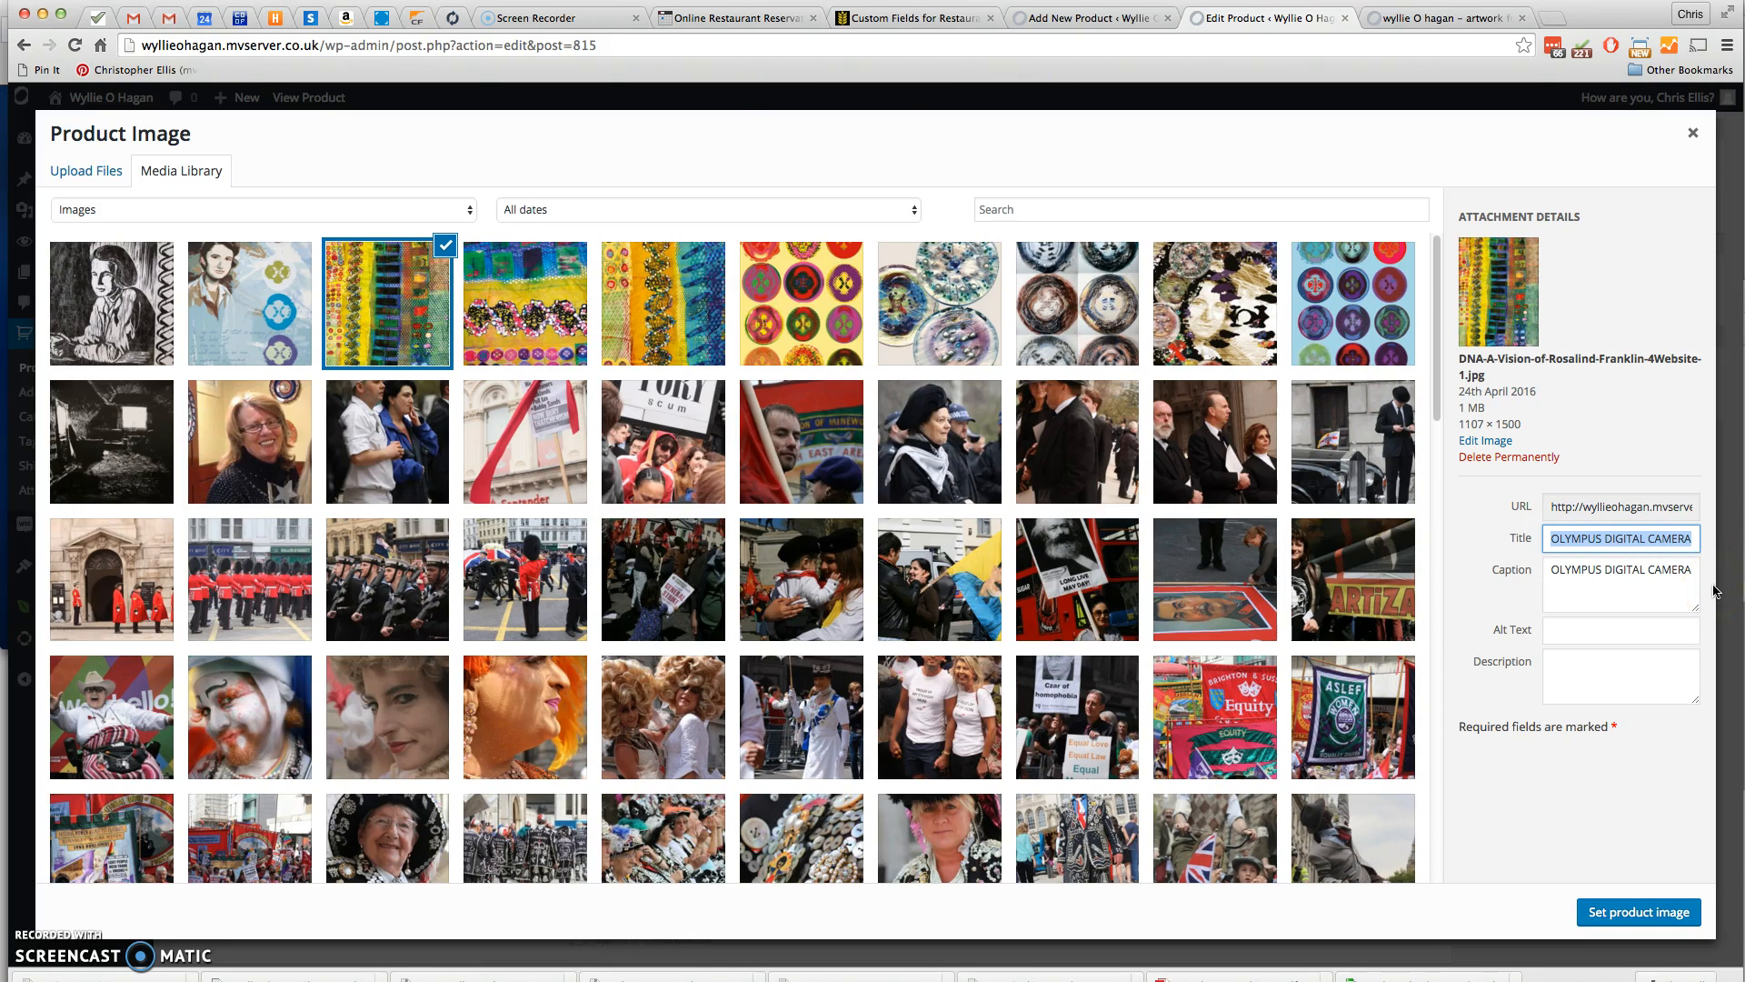
{"action": "type", "text": "Rosalind Franklin"}
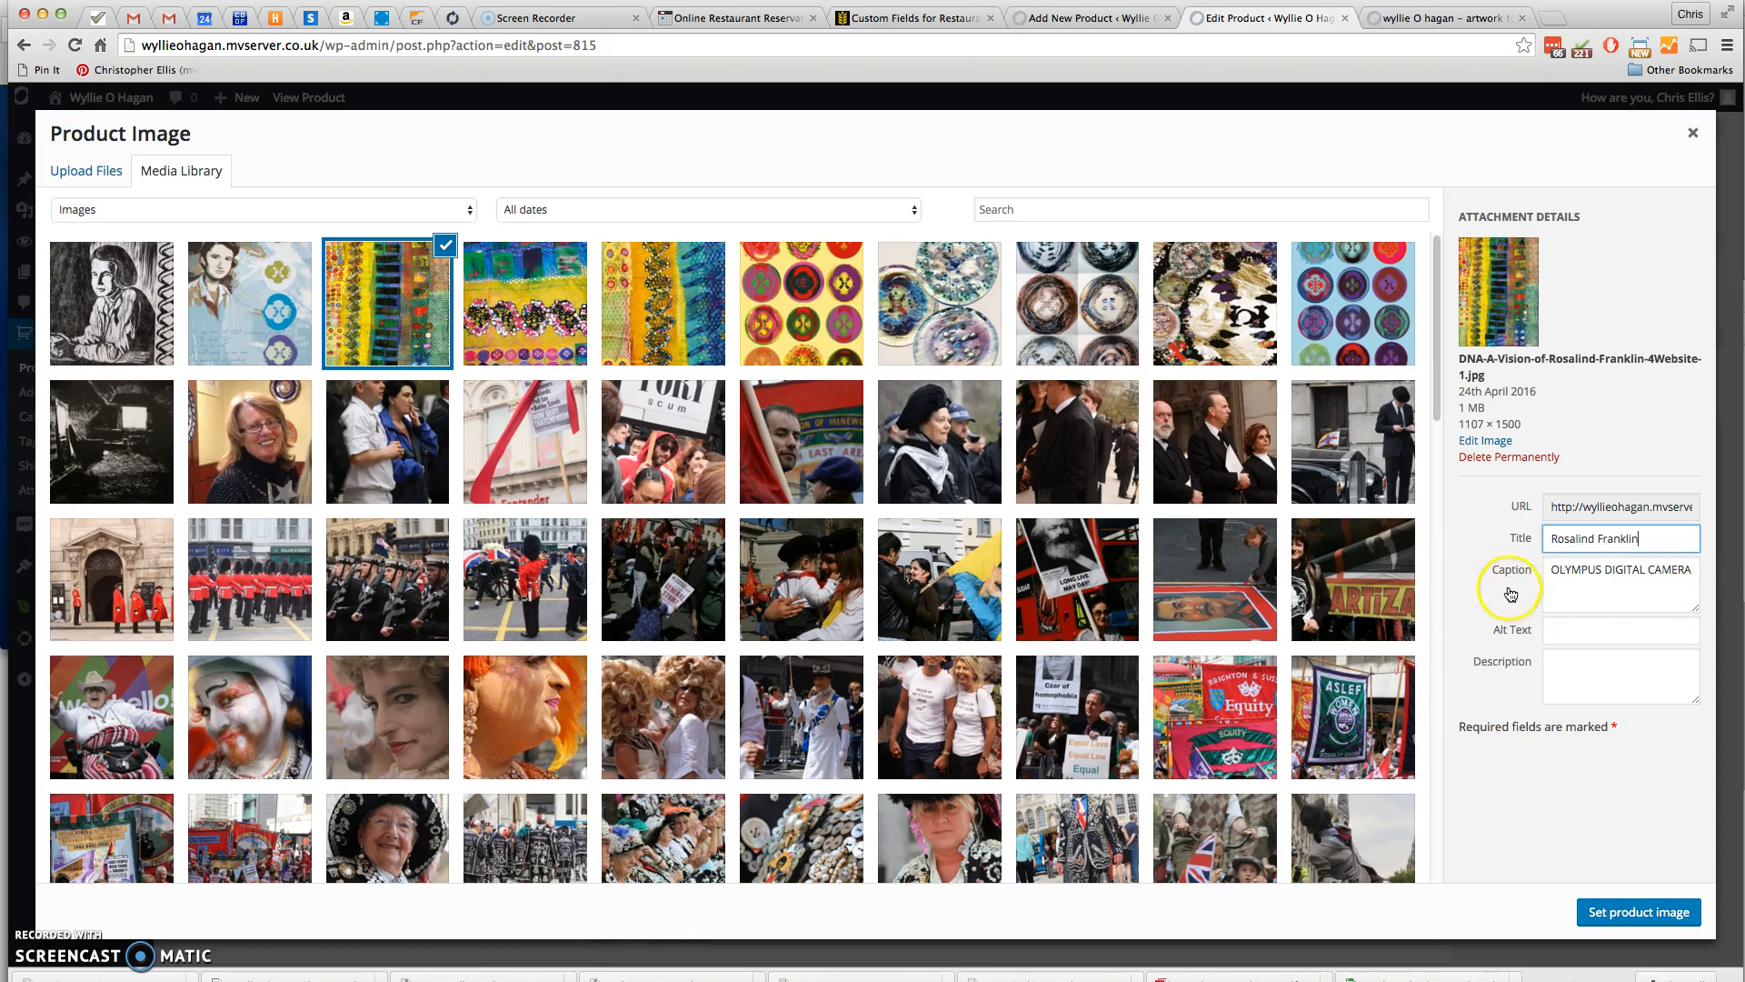
{"action": "left_click_drag", "start_coordinate": [1551, 569], "coordinate": [1704, 571]}
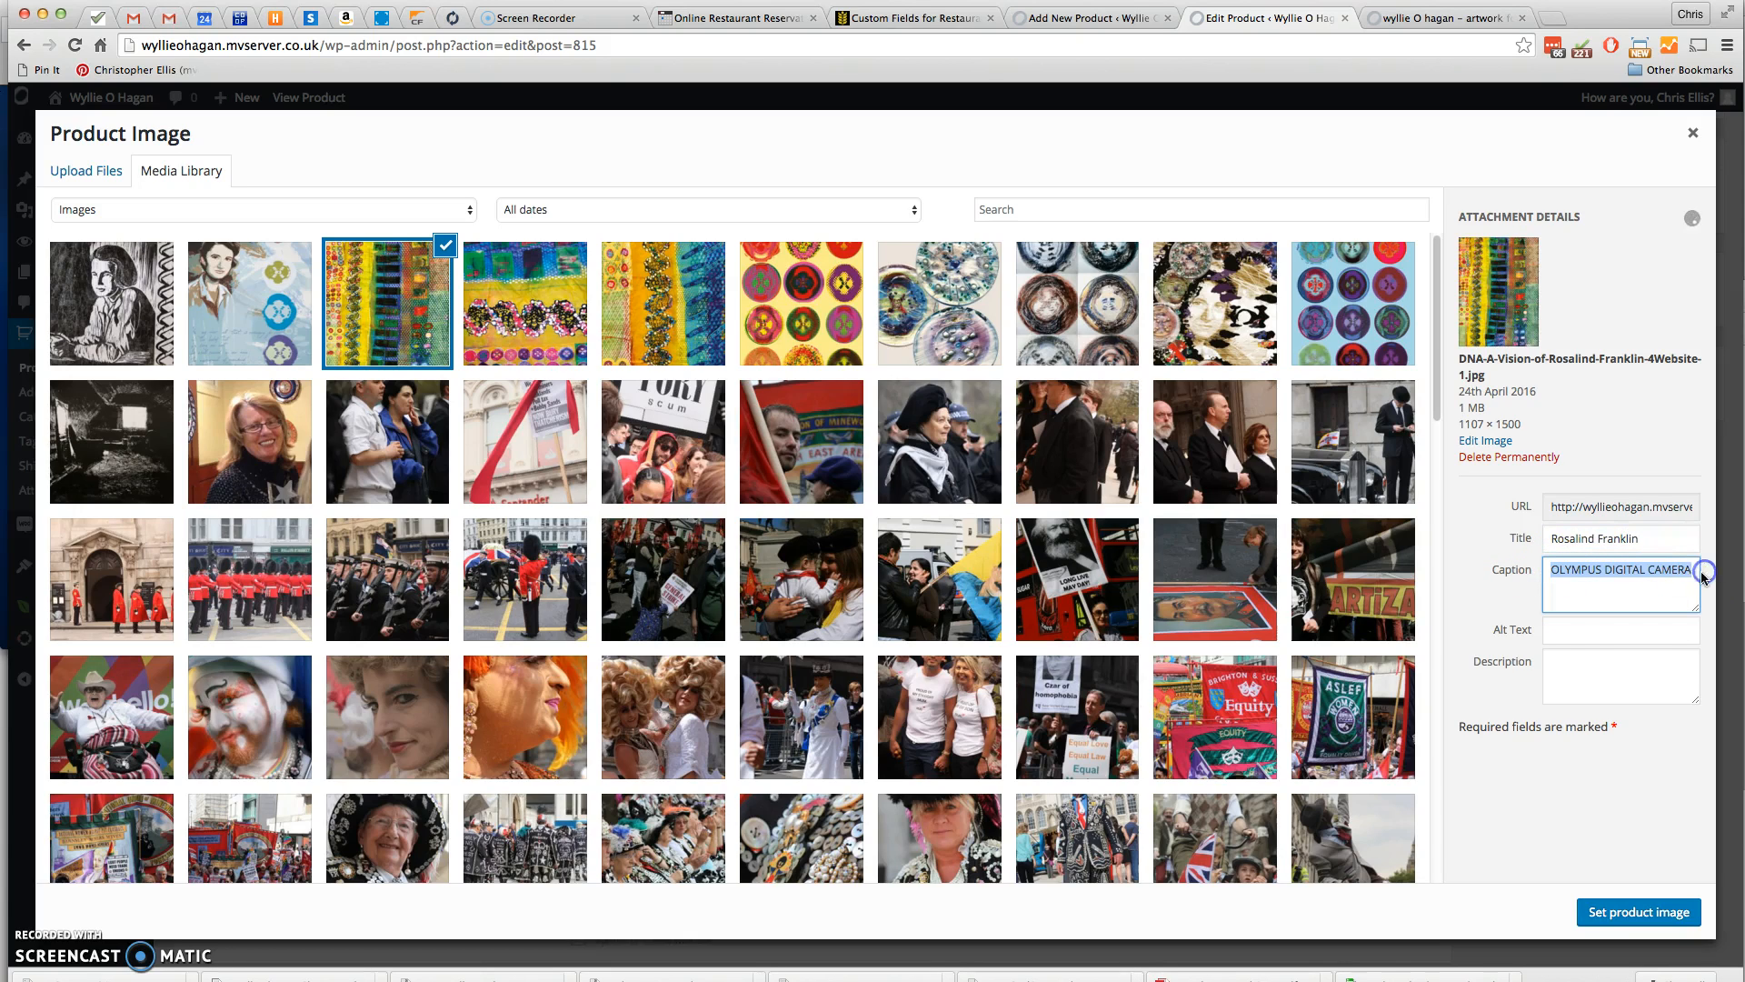
{"action": "key", "text": "BackSpace"}
{"action": "left_click", "coordinate": [1566, 631]}
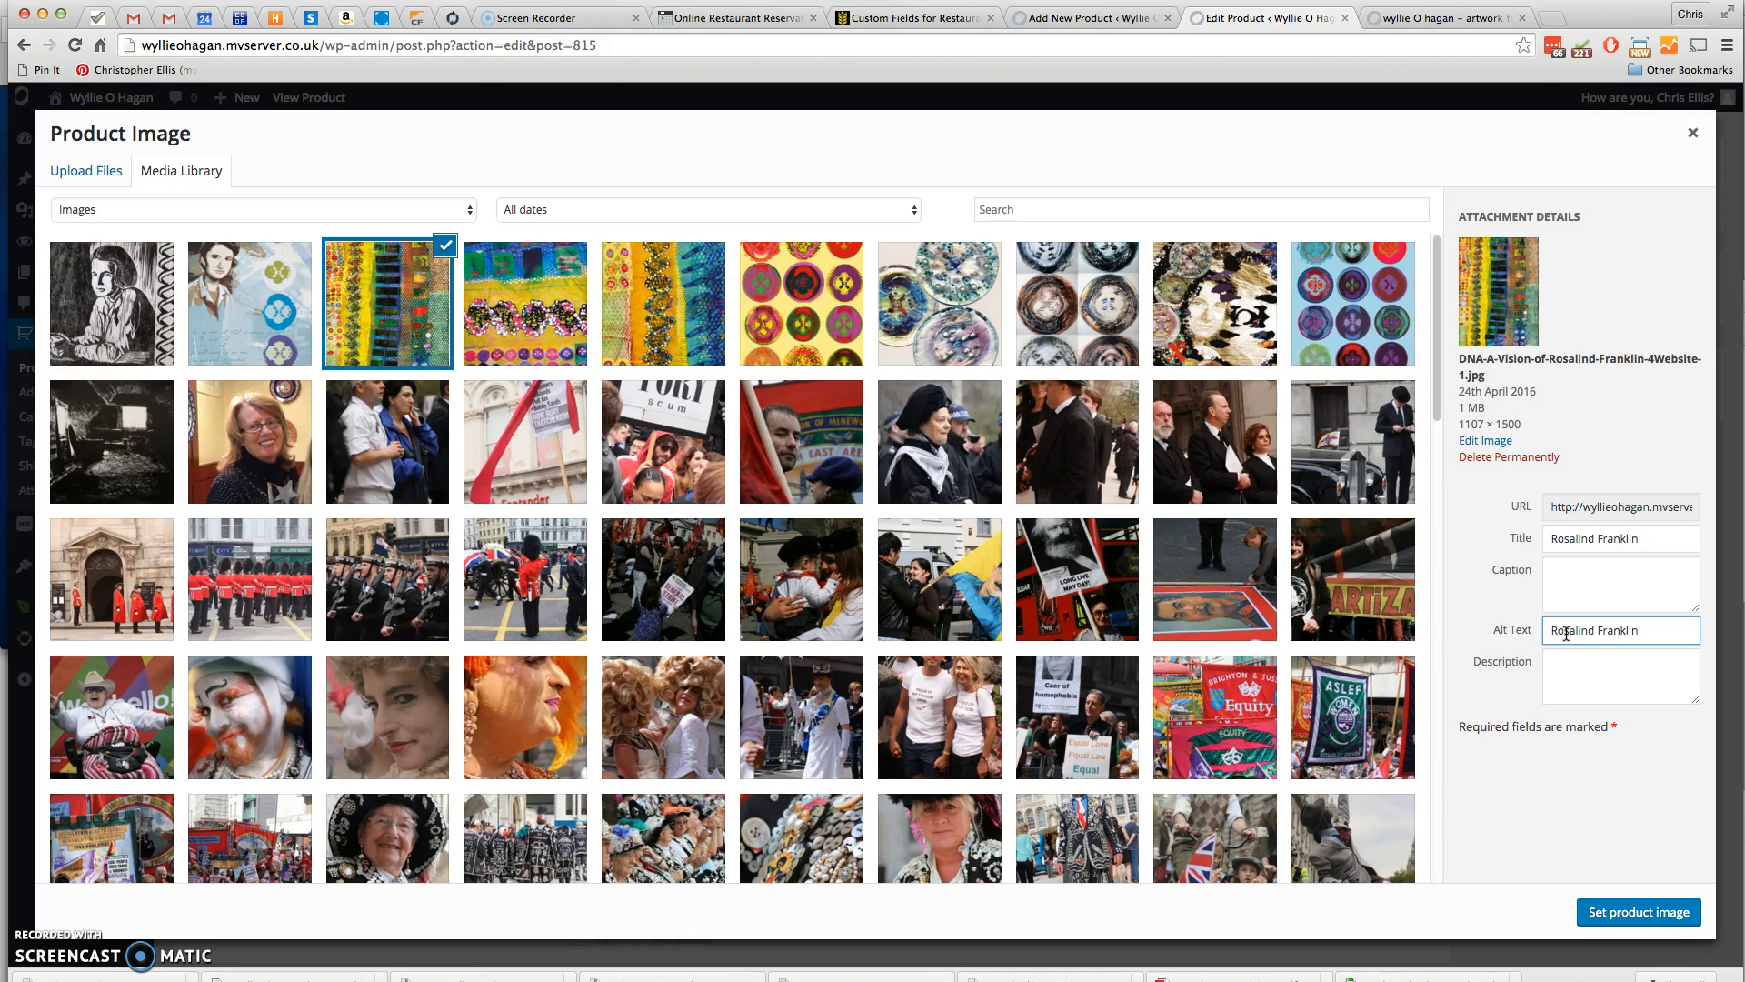
{"action": "left_click", "coordinate": [1641, 912]}
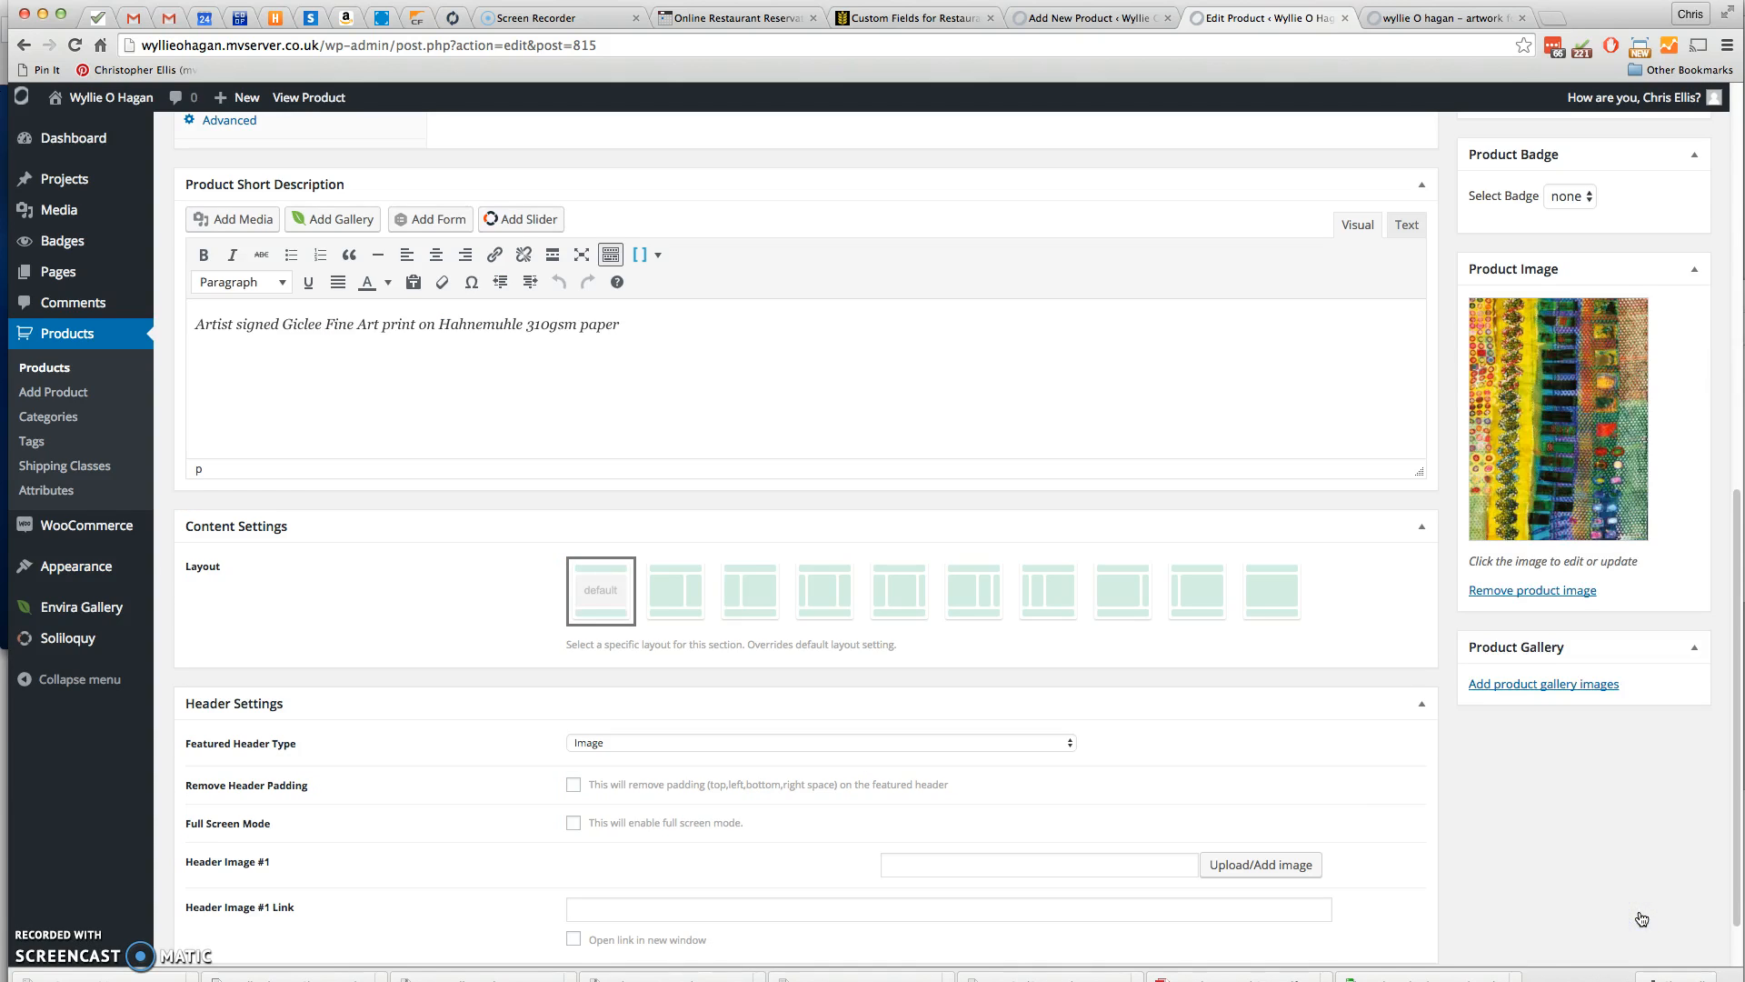
Publish "A Vision of Rosalind 4" and open its product page in the shop
{"action": "scroll", "coordinate": [1369, 770], "scroll_direction": "up", "scroll_amount": 10}
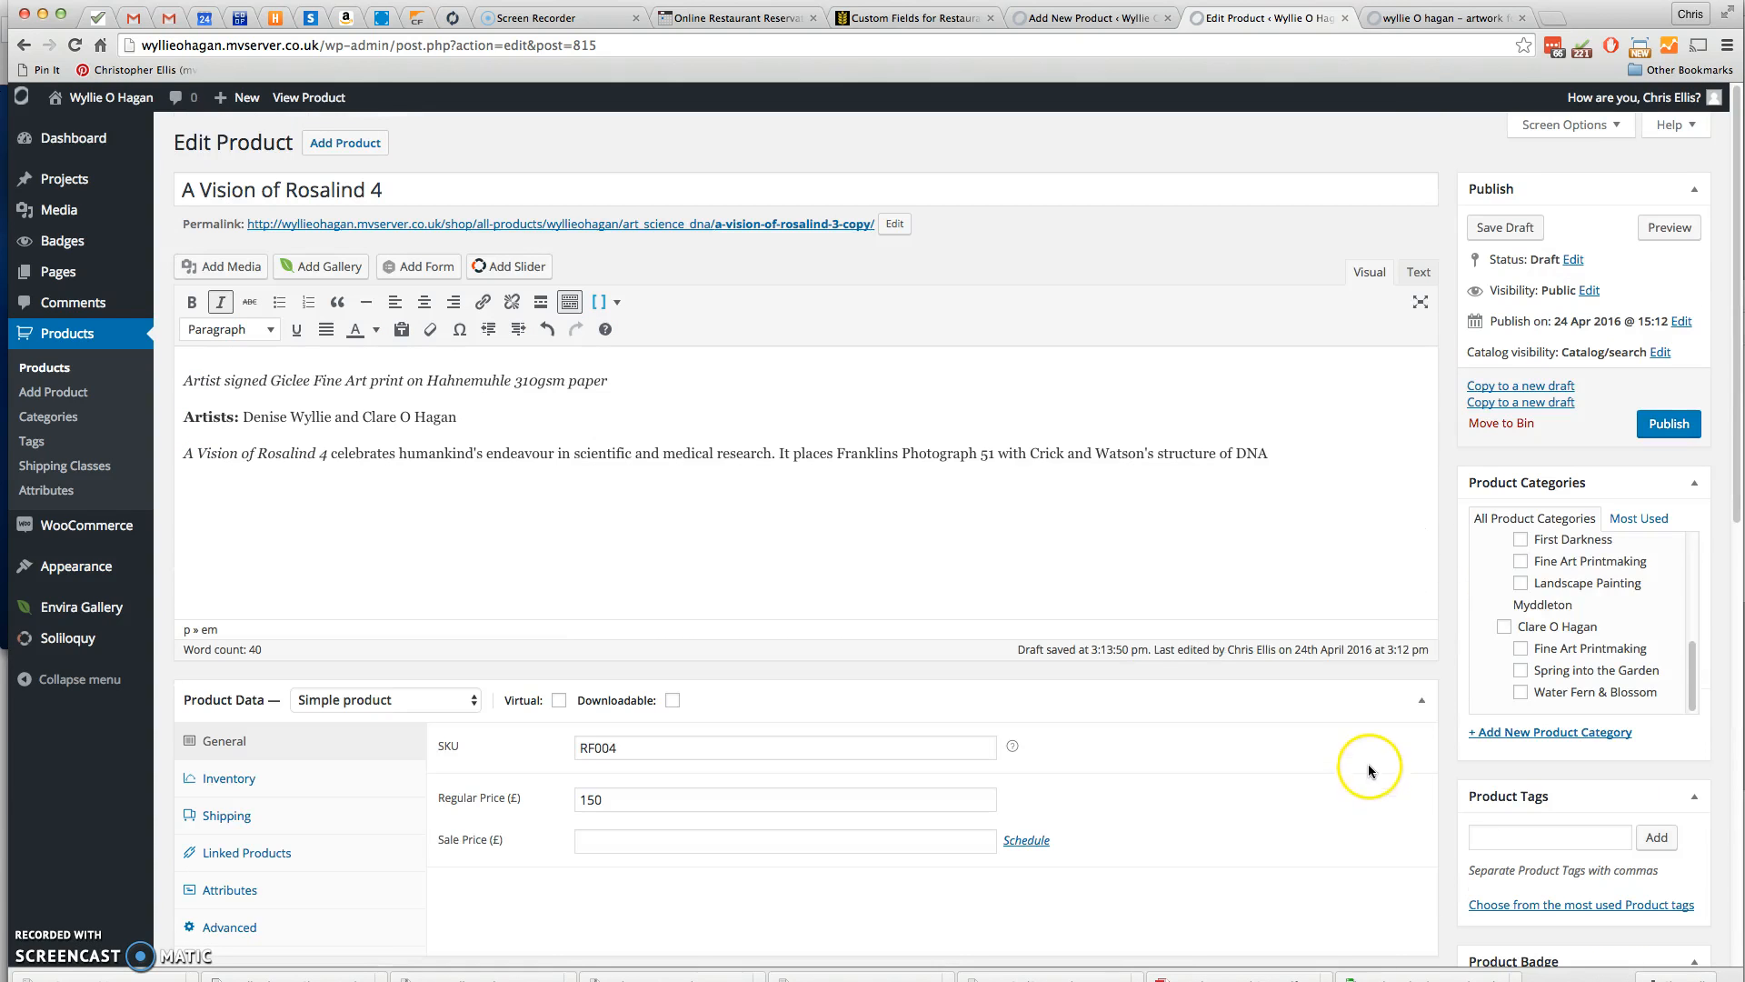
{"action": "left_click", "coordinate": [1647, 423]}
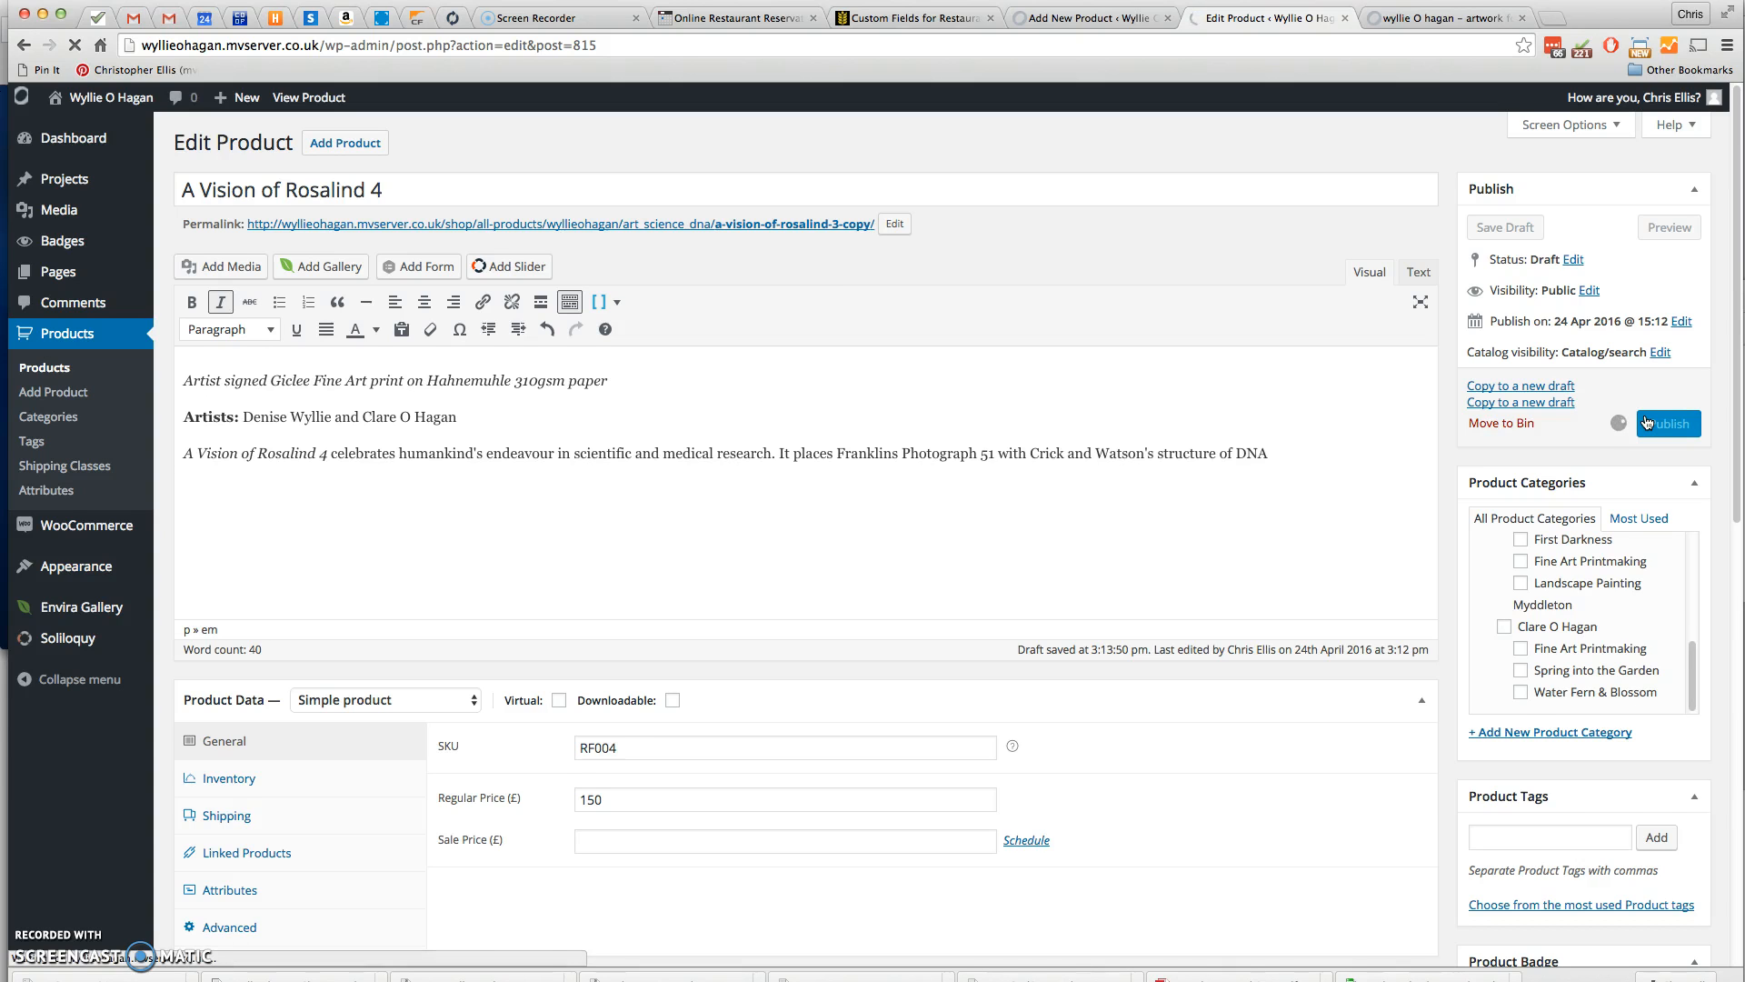
{"action": "left_click", "coordinate": [303, 97]}
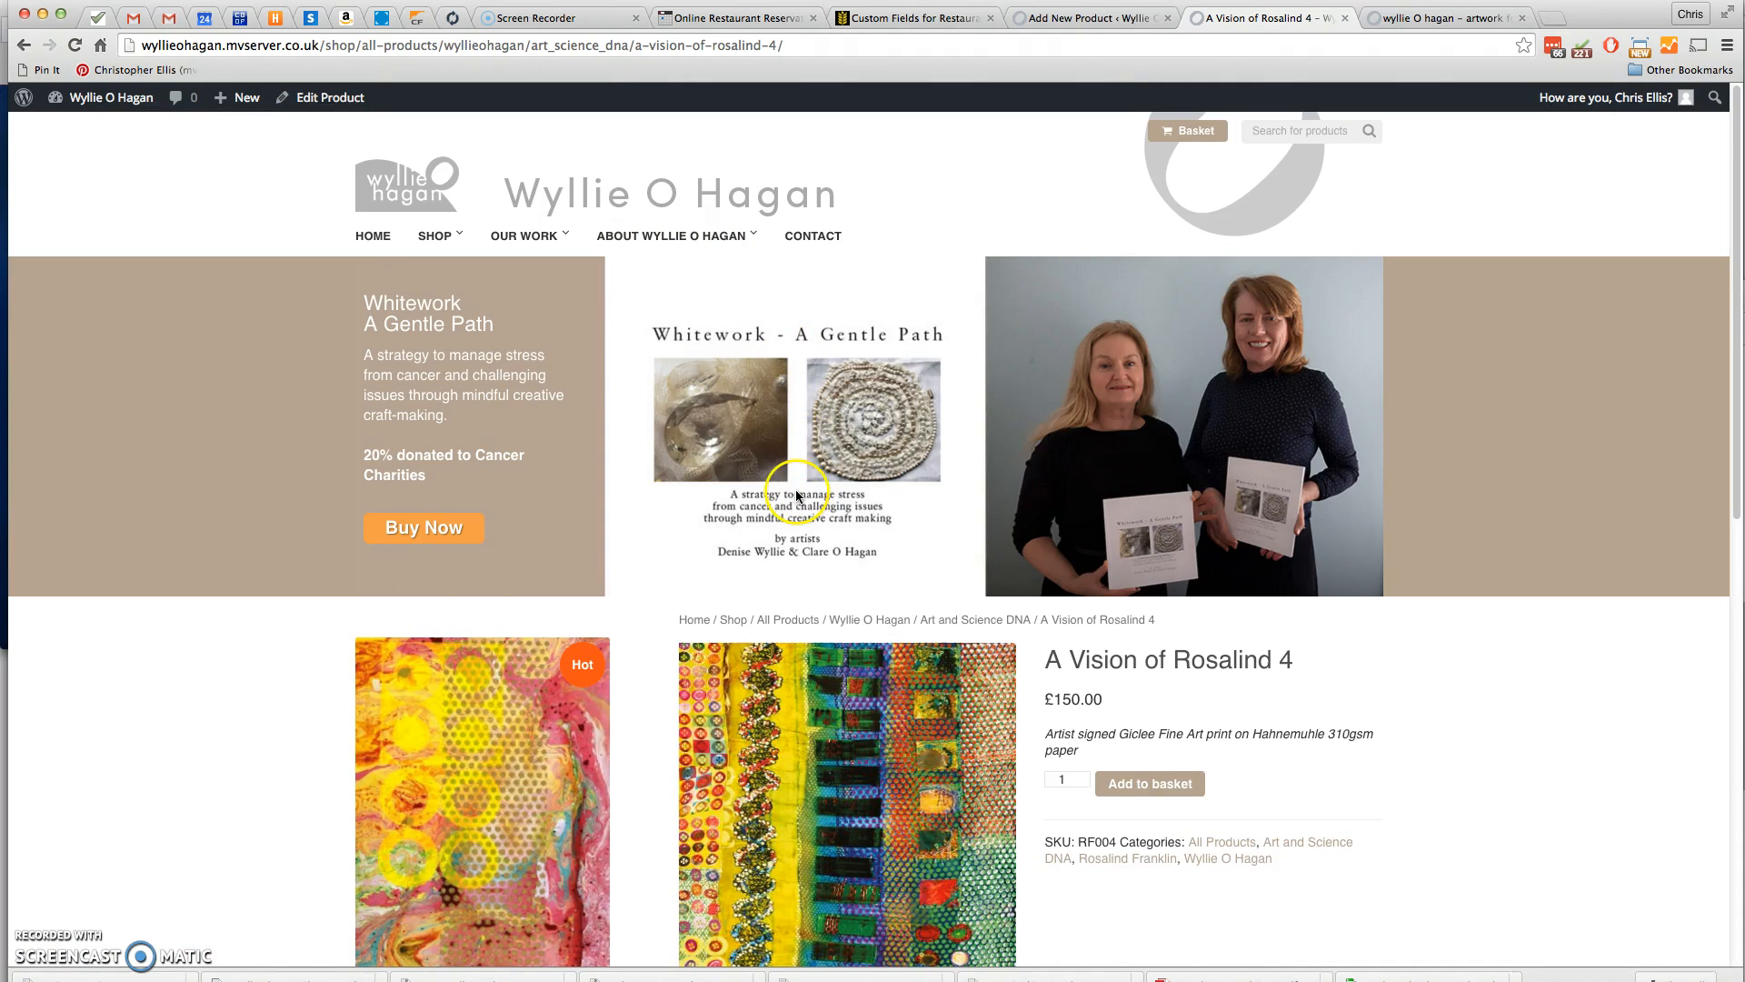
Review the product page for "A Vision of Rosalind 4", including its image, description and additional information
{"action": "mouse_move", "coordinate": [333, 98]}
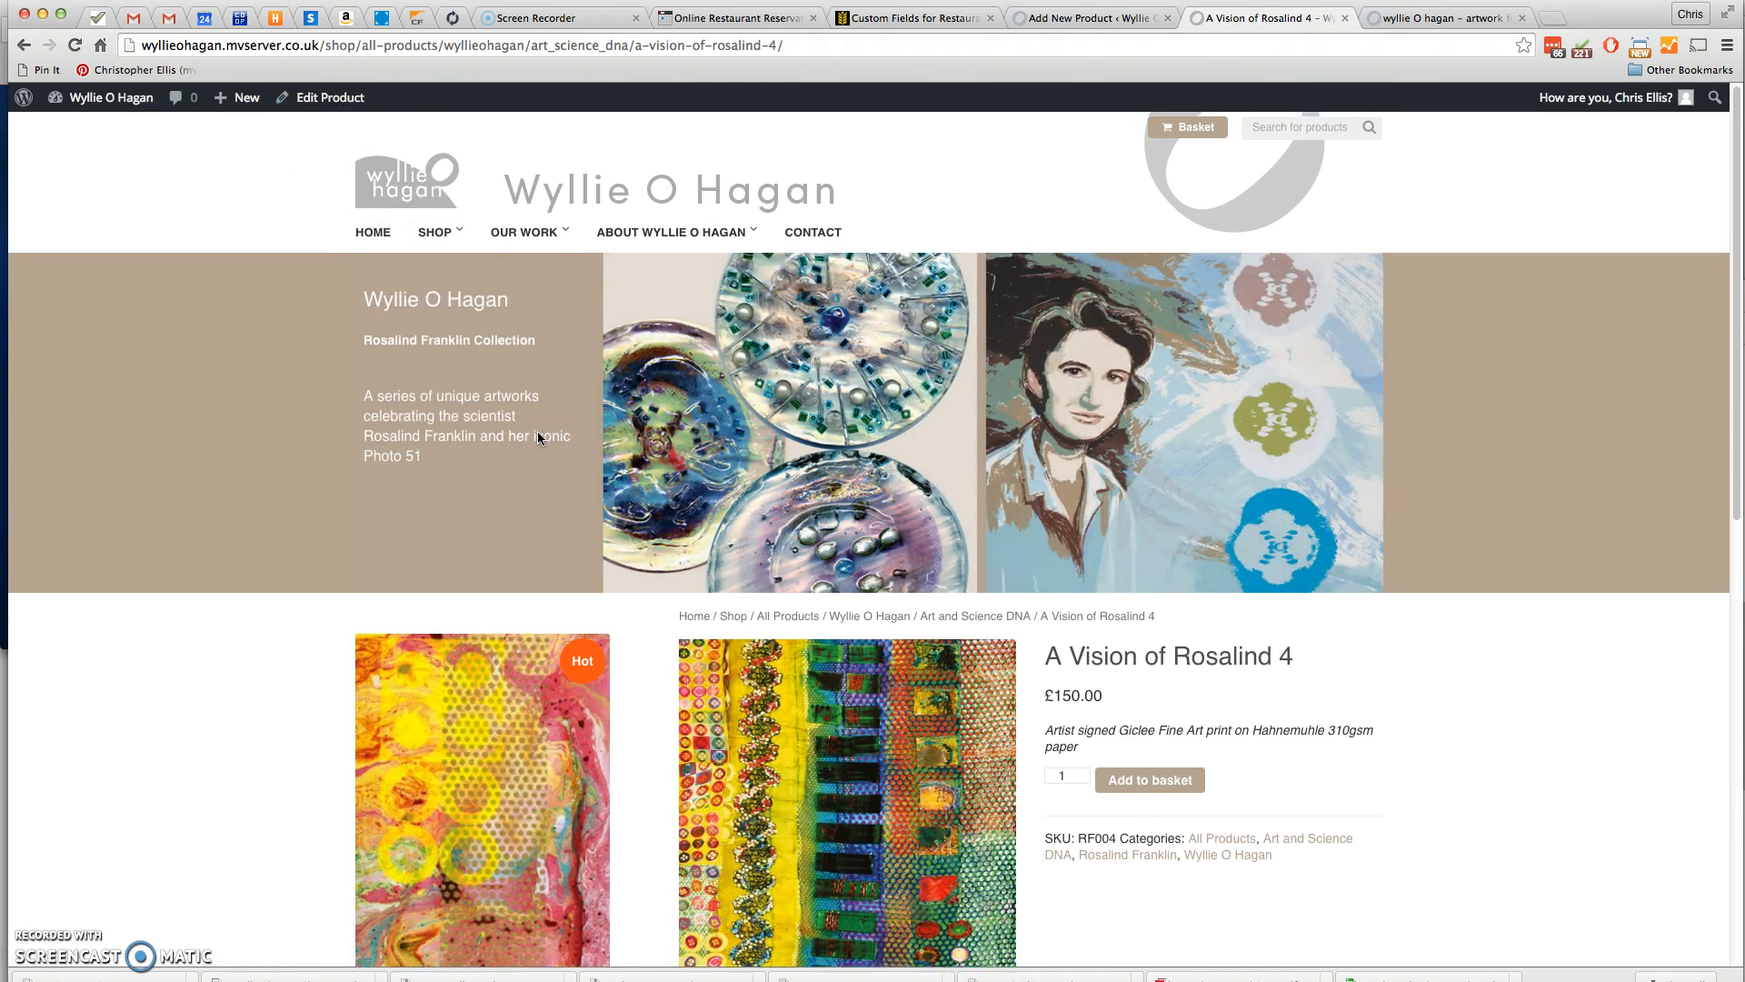
{"action": "scroll", "coordinate": [537, 437], "scroll_direction": "down", "scroll_amount": 5}
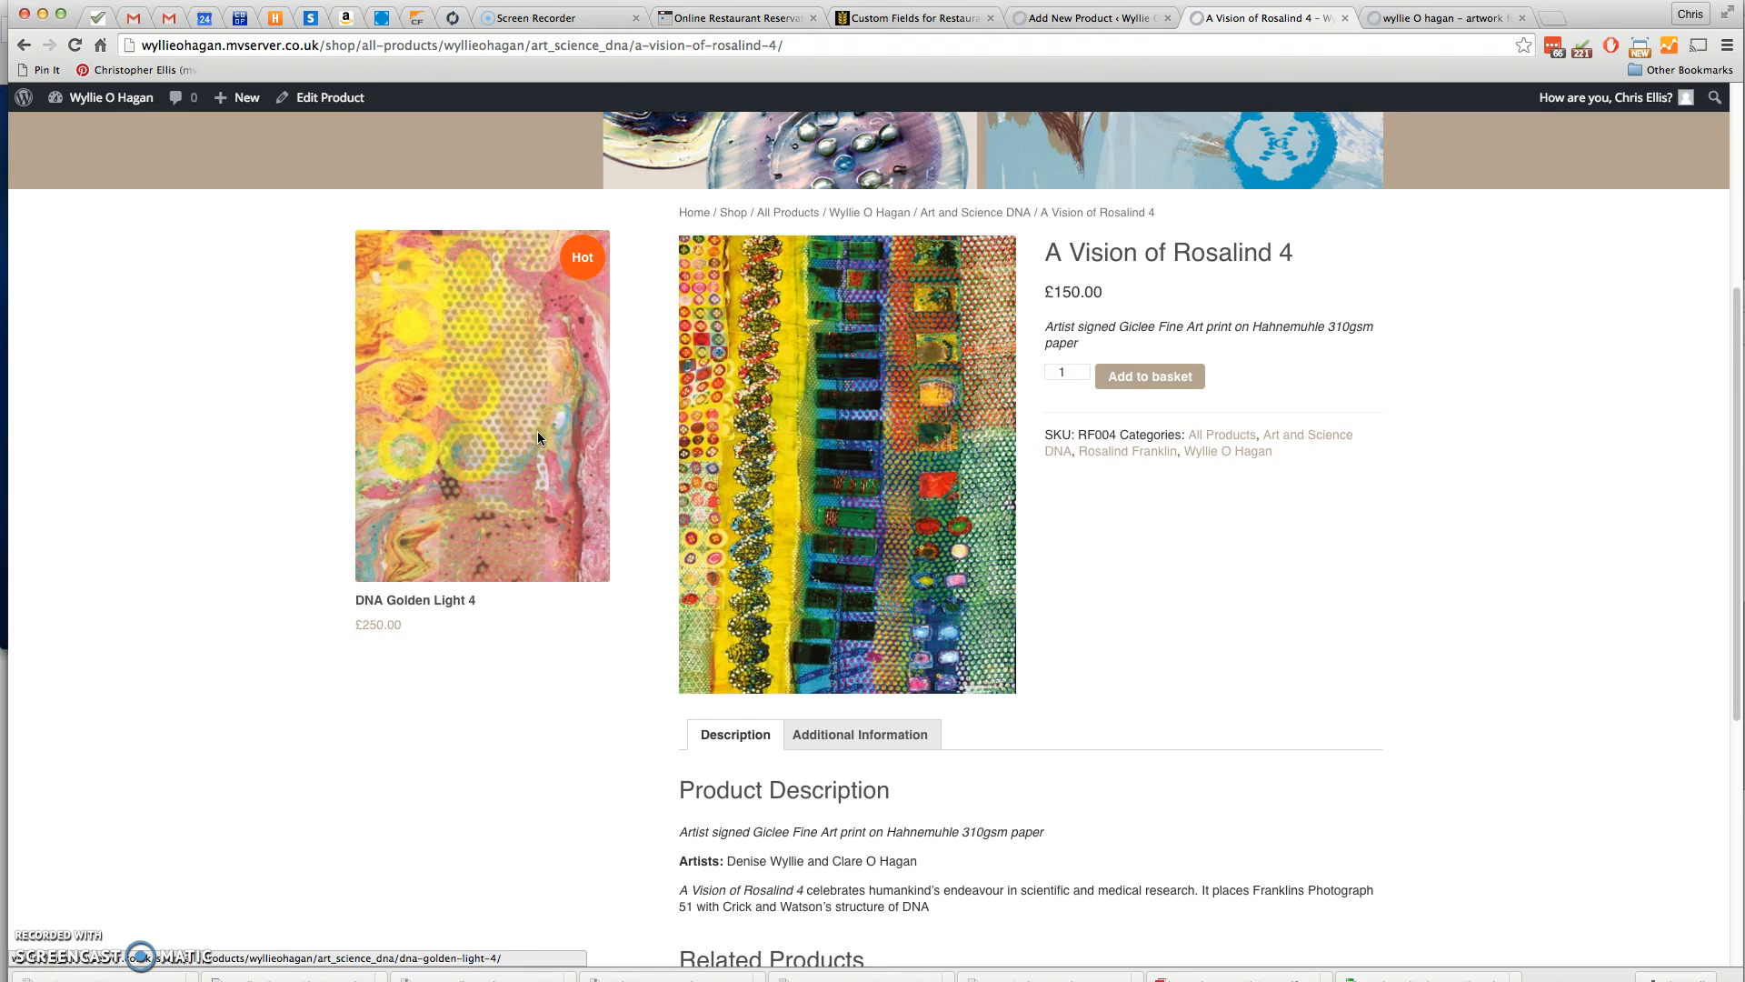
{"action": "scroll", "coordinate": [1005, 658], "scroll_direction": "down", "scroll_amount": 2}
{"action": "scroll", "coordinate": [982, 604], "scroll_direction": "down", "scroll_amount": 1}
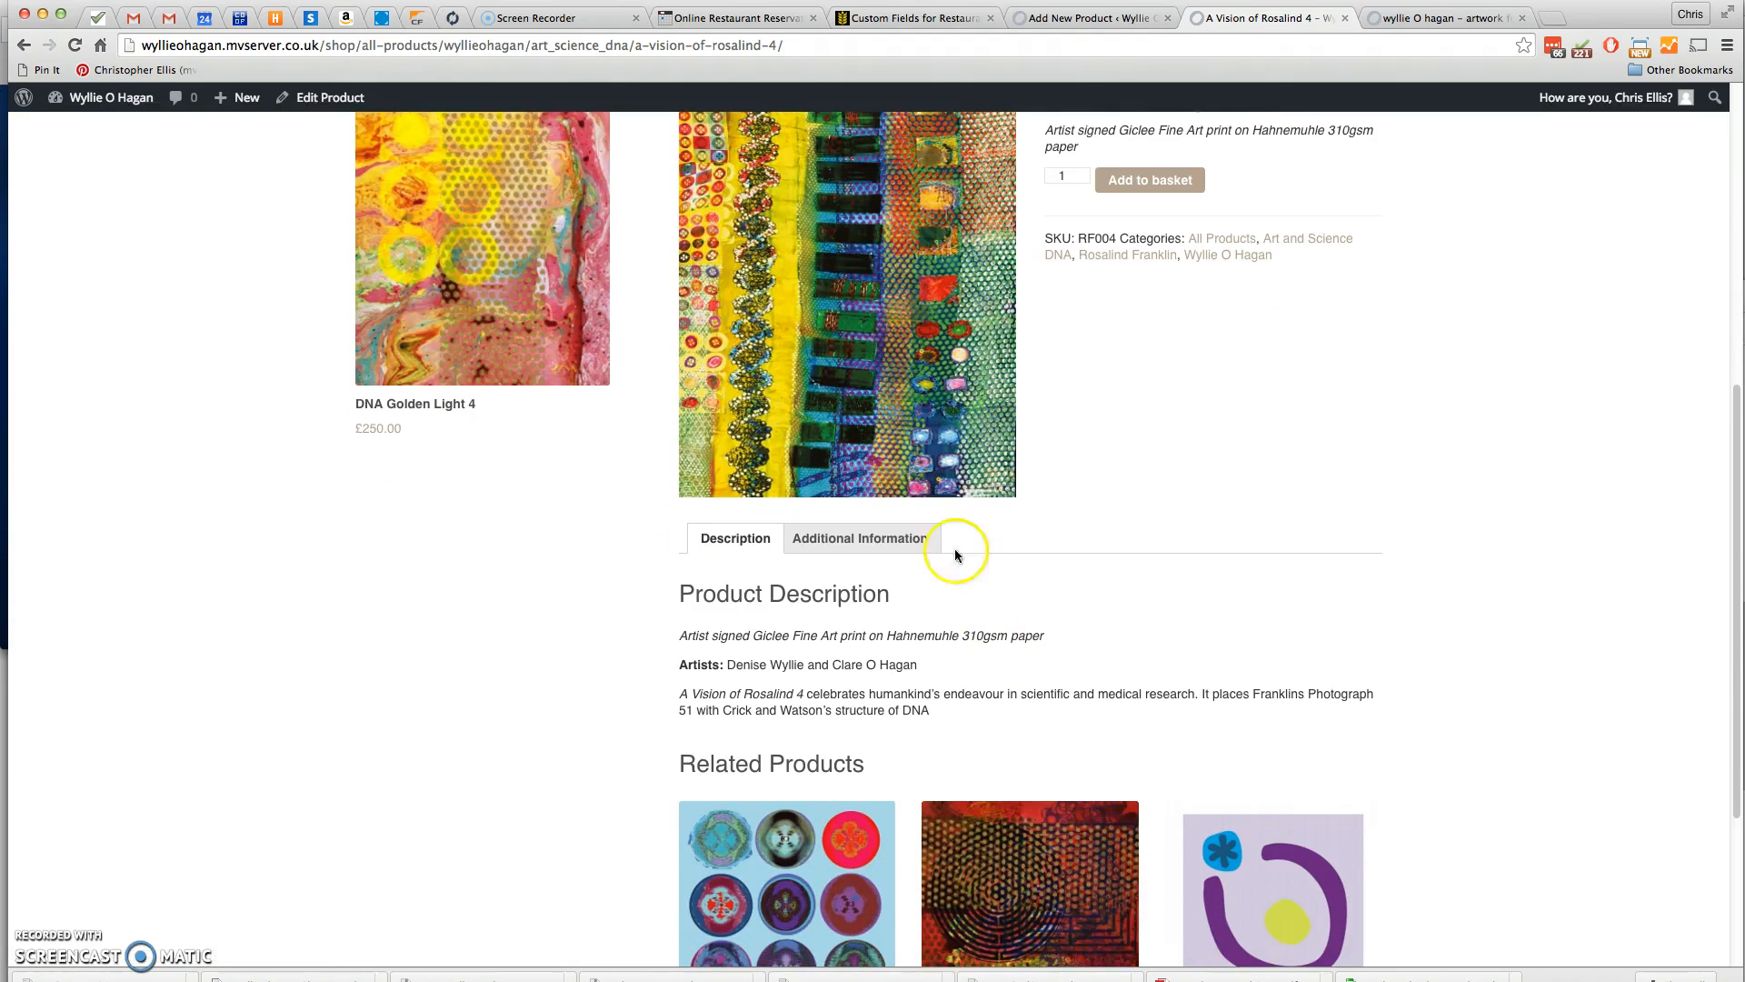
{"action": "left_click", "coordinate": [904, 537]}
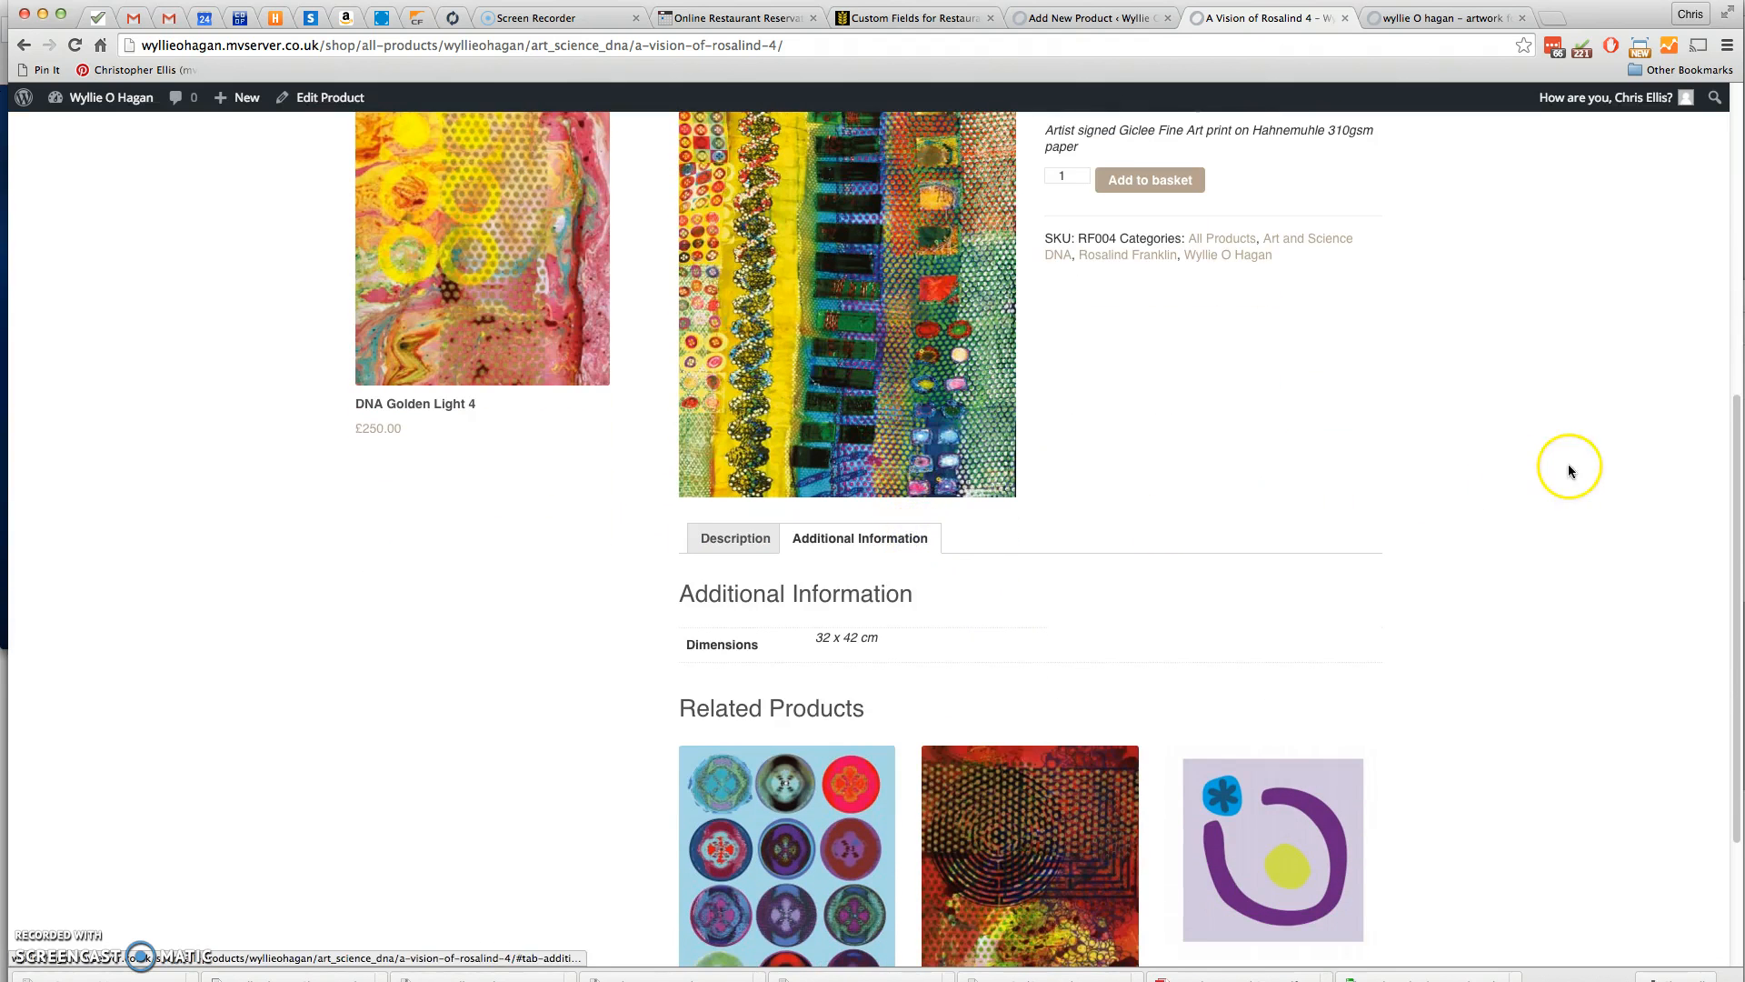
{"action": "left_click", "coordinate": [733, 538]}
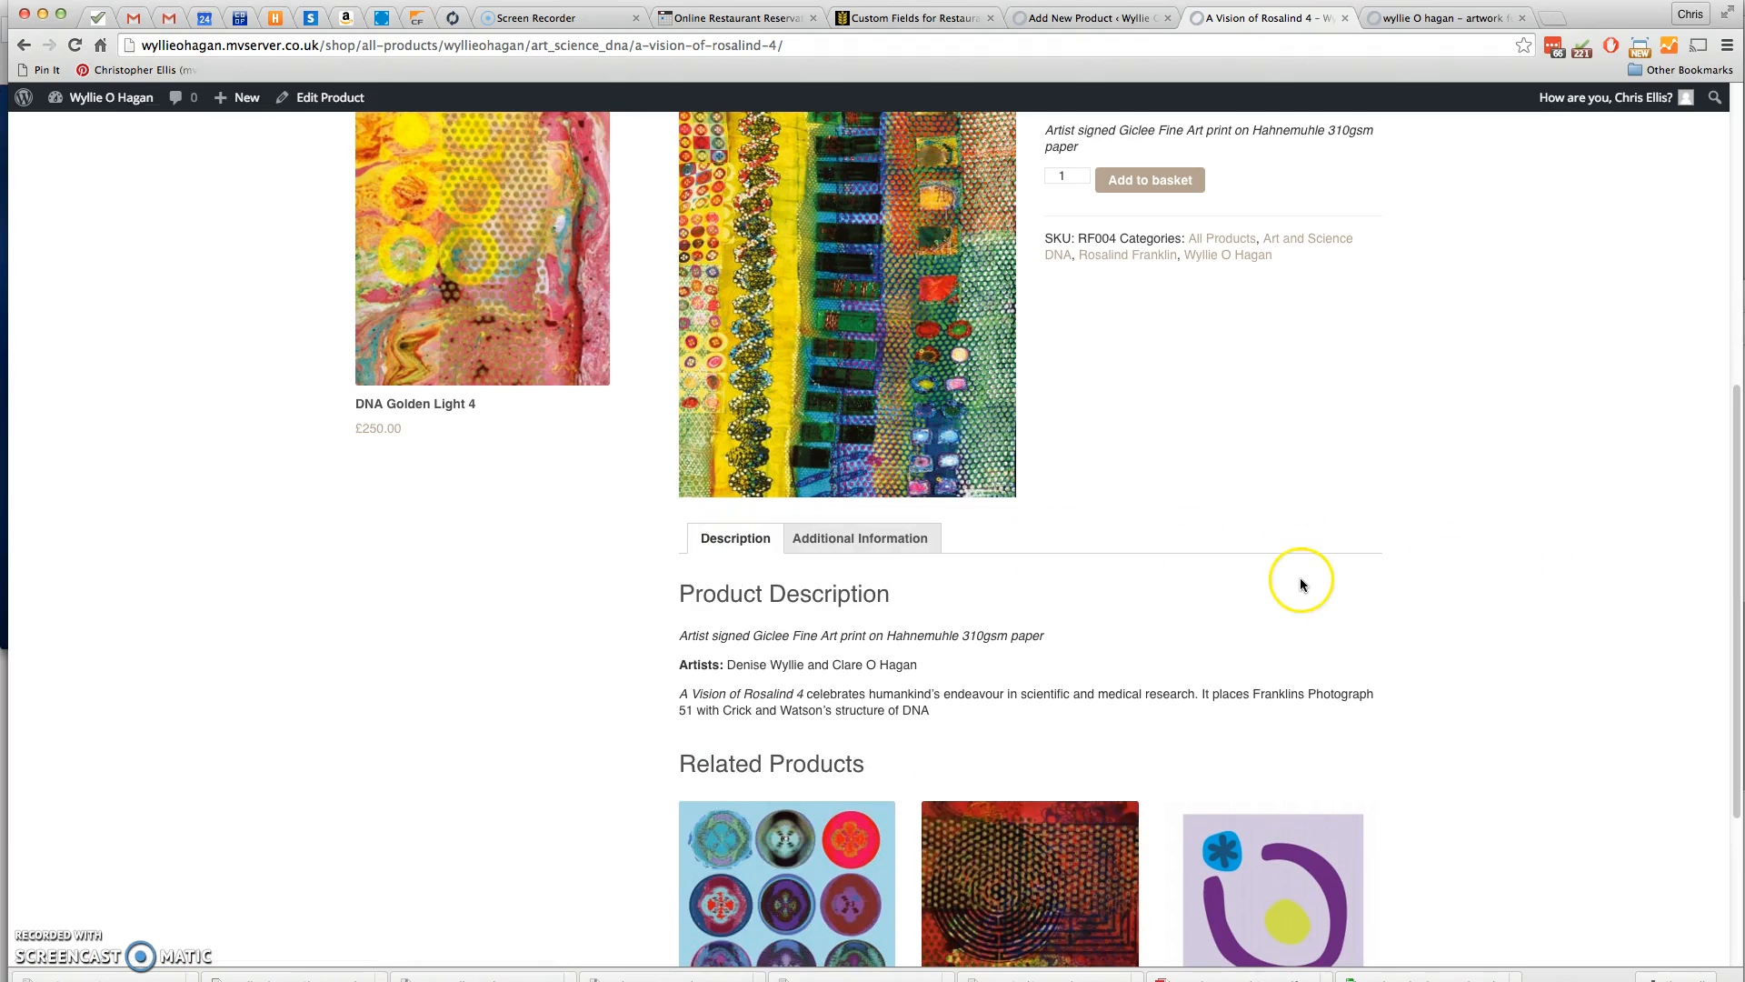
{"action": "scroll", "coordinate": [1297, 582], "scroll_direction": "up", "scroll_amount": 7}
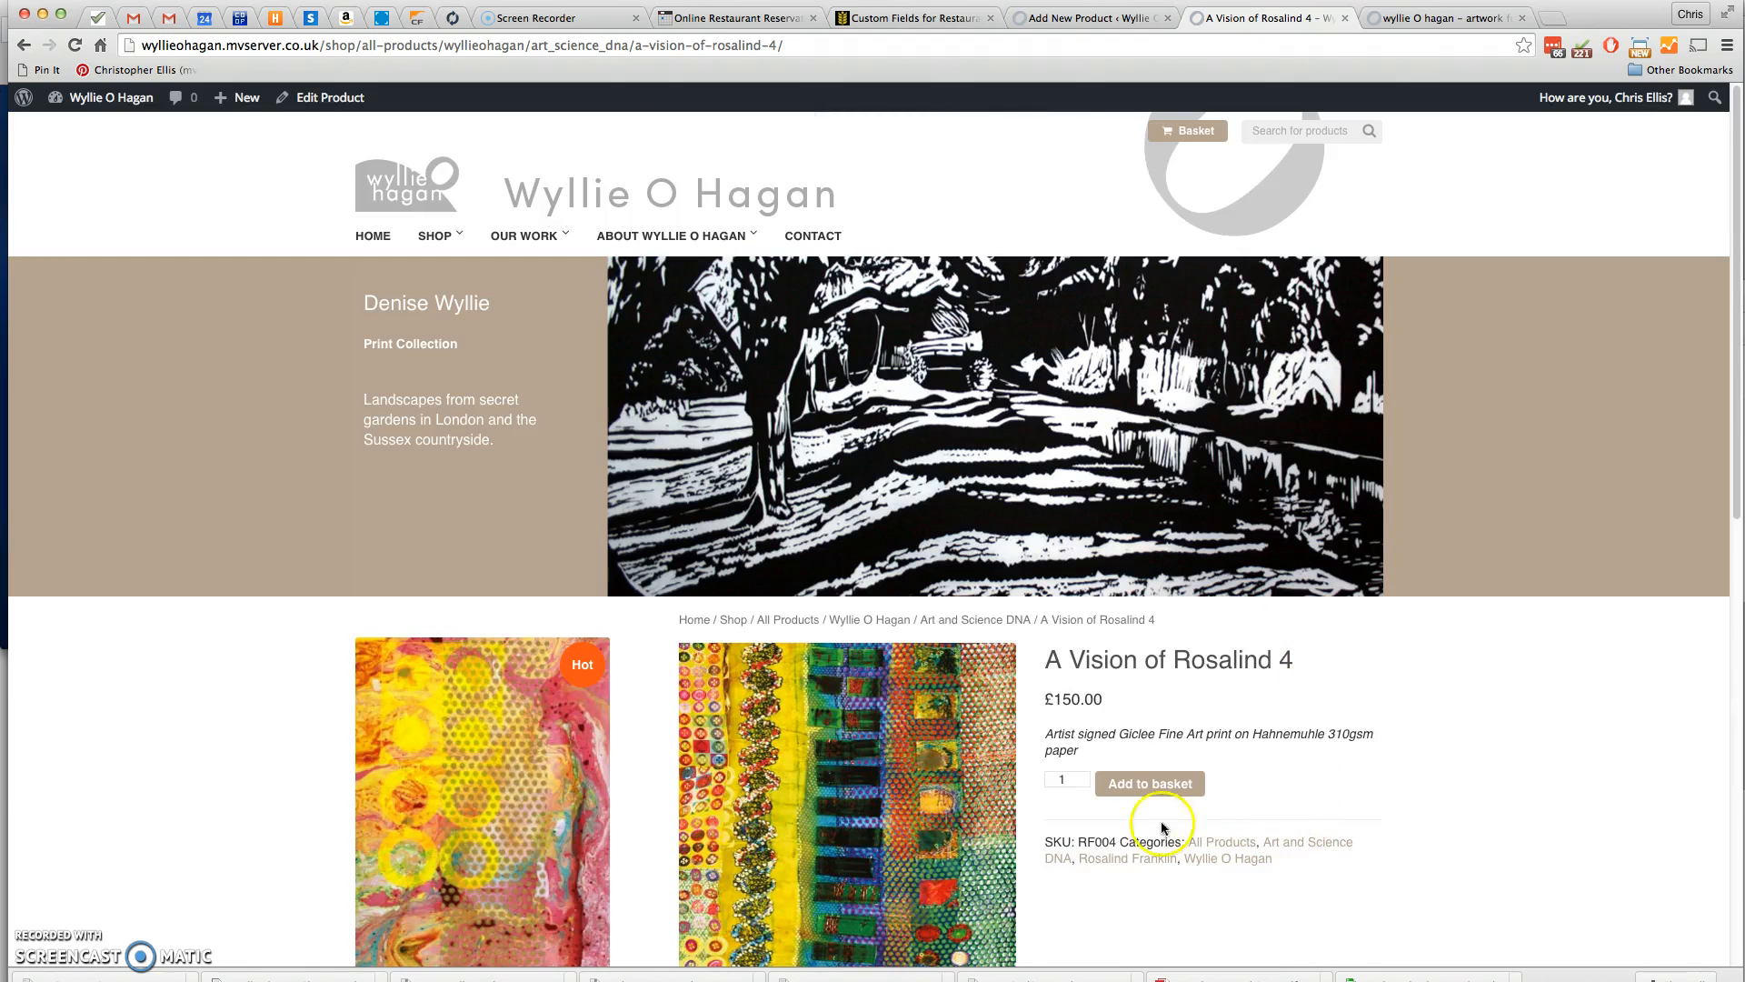
Open the Rosalind Franklin category and examine how "A Vision of Rosalind 4" is listed among the prints
{"action": "left_click", "coordinate": [1127, 859]}
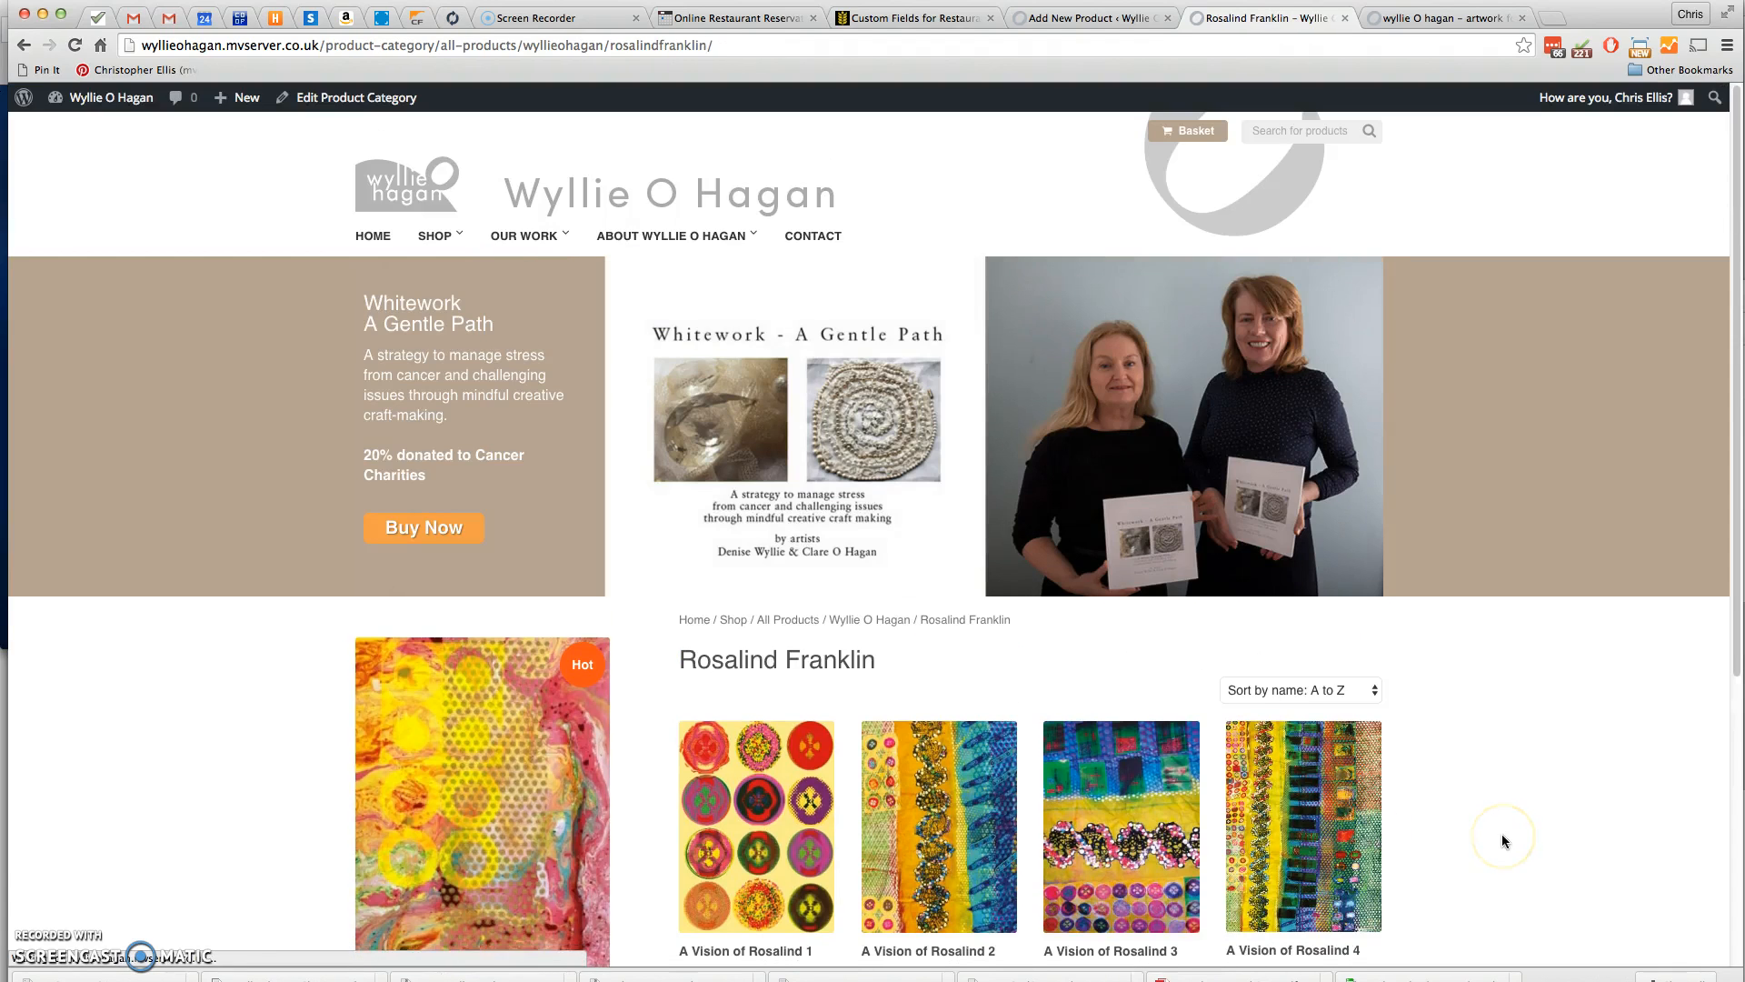
{"action": "scroll", "coordinate": [1452, 727], "scroll_direction": "down", "scroll_amount": 4}
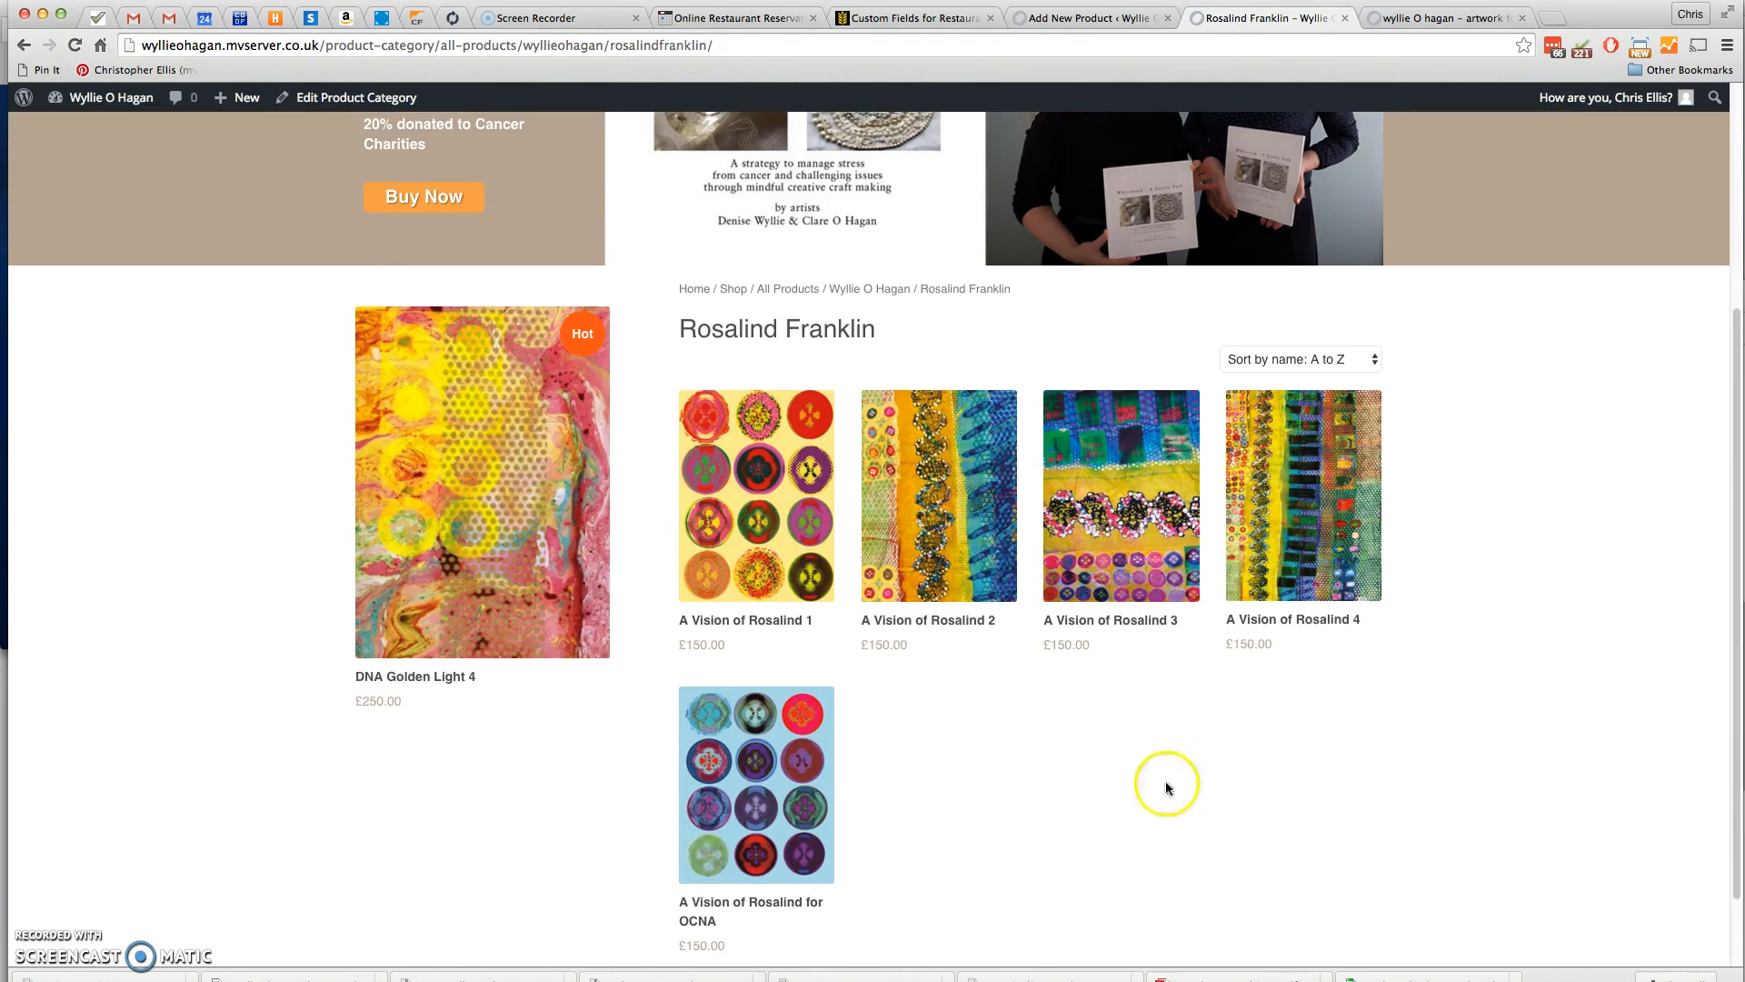